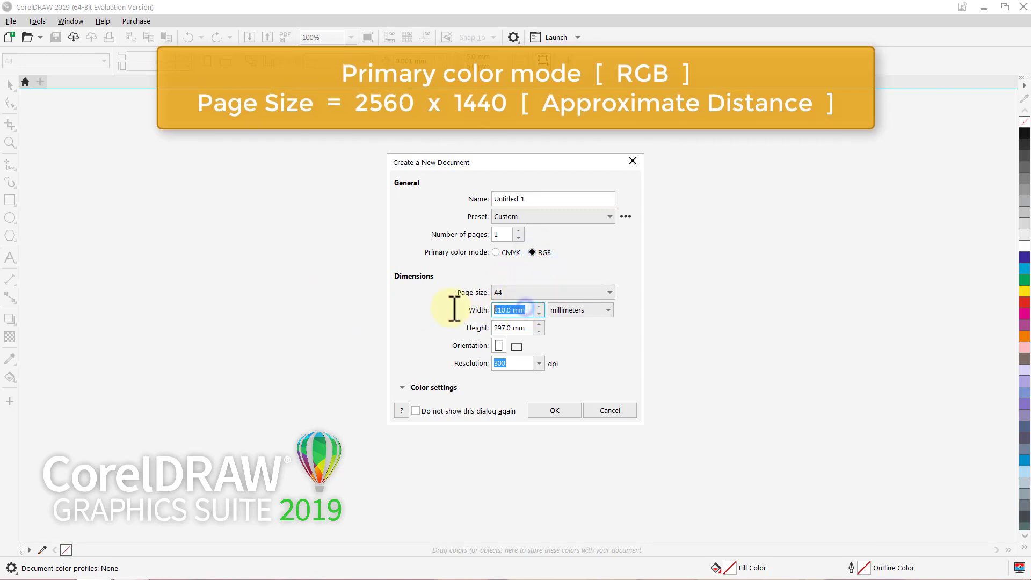
# Create a new RGB document with a custom page size of 2560 mm wide by 1440 mm high.
pyautogui.write('2560')
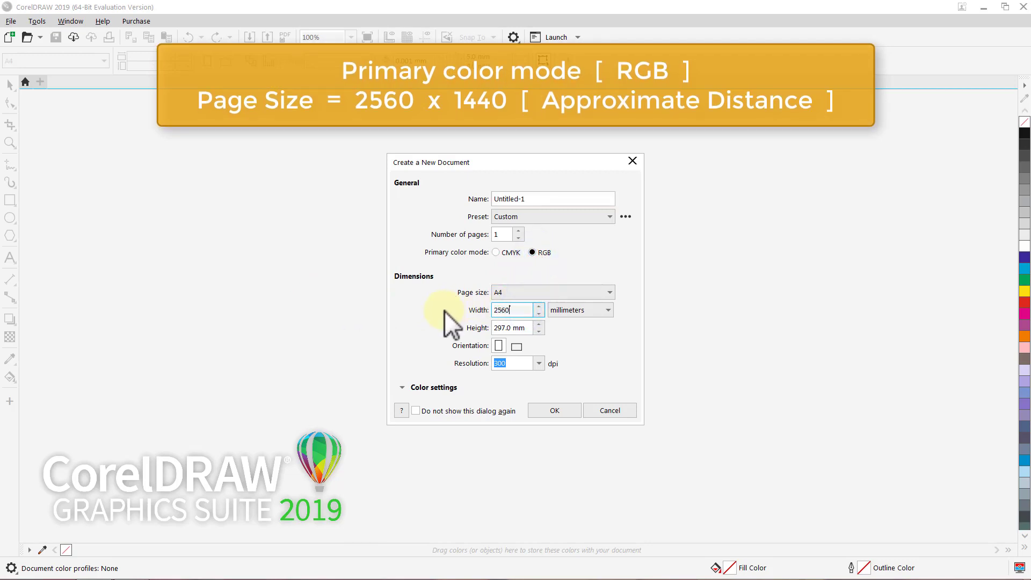
pyautogui.click(529, 329)
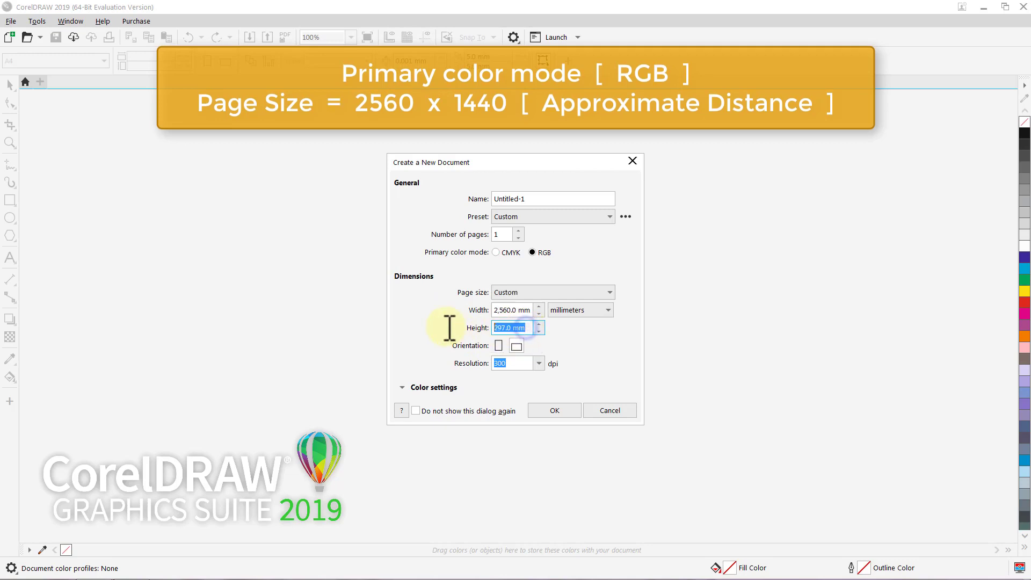
pyautogui.write('1440')
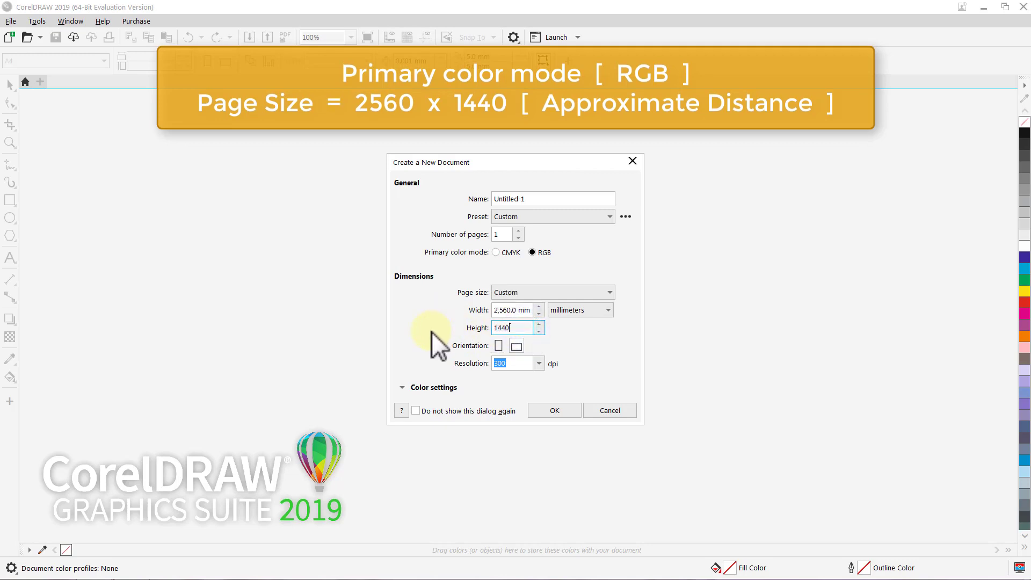
pyautogui.click(536, 411)
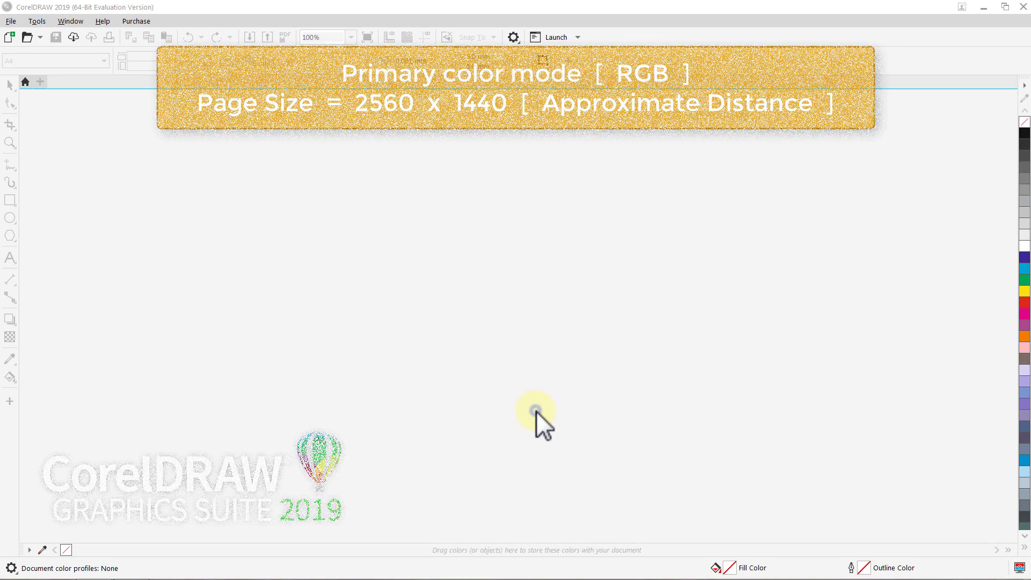
pyautogui.press('space')
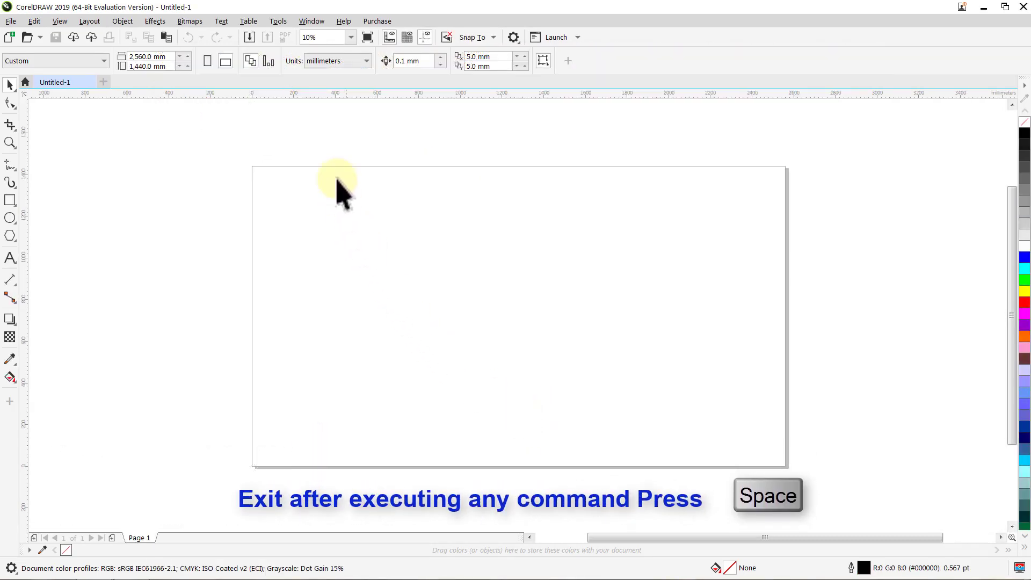
# Set the default toolbar button size to Medium.
pyautogui.click(312, 23)
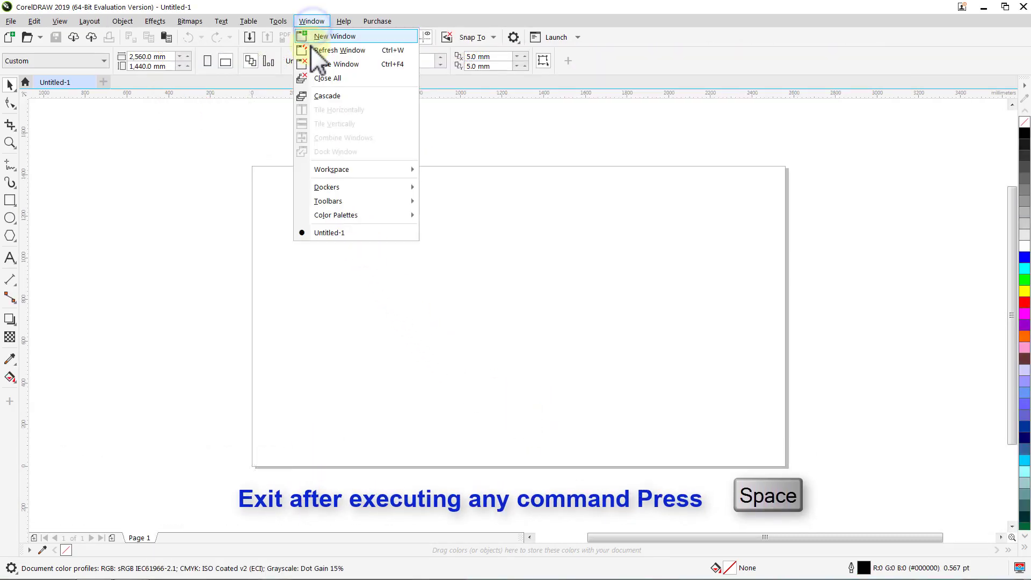
pyautogui.moveTo(322, 199)
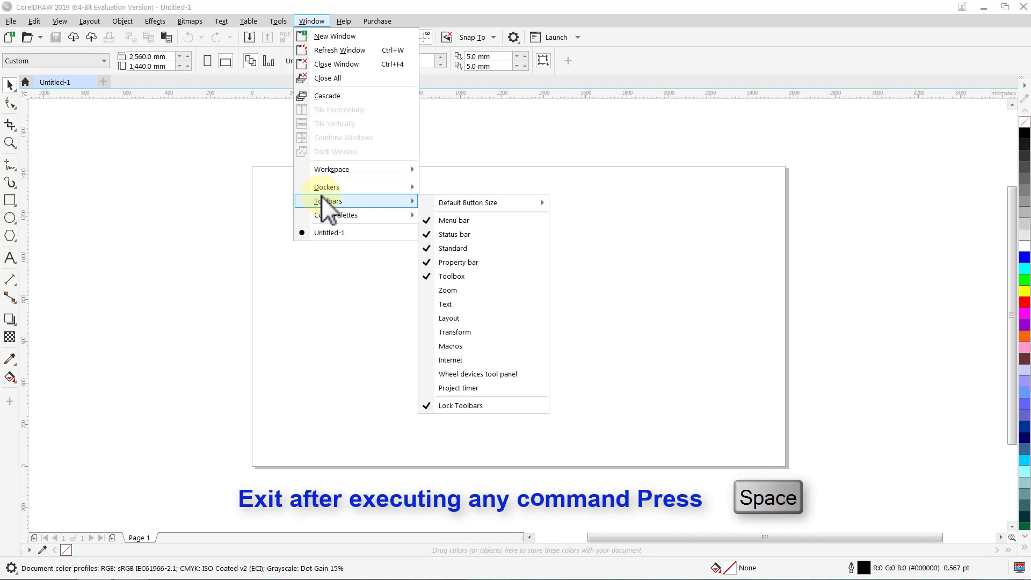
pyautogui.moveTo(460, 202)
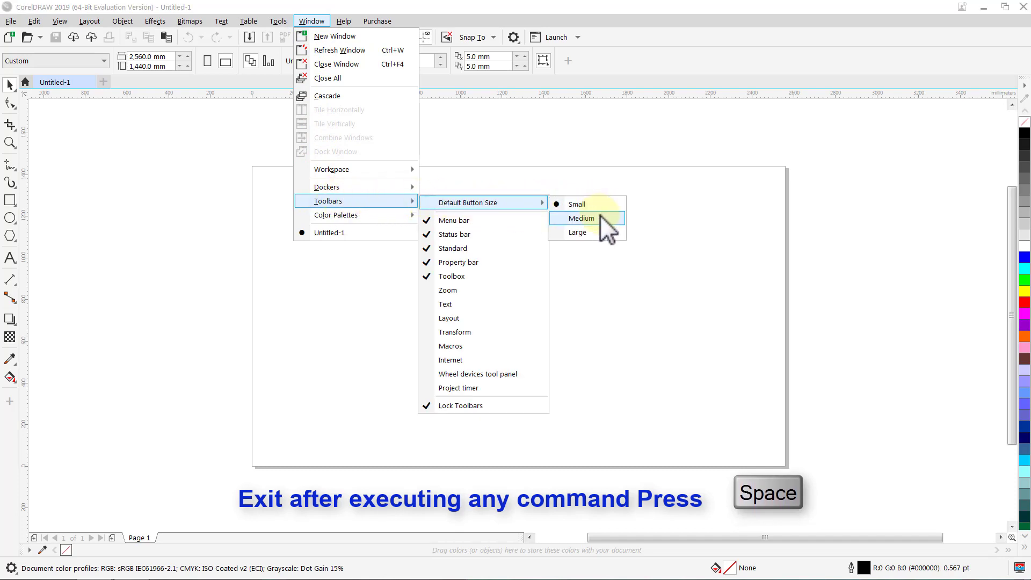
pyautogui.click(601, 218)
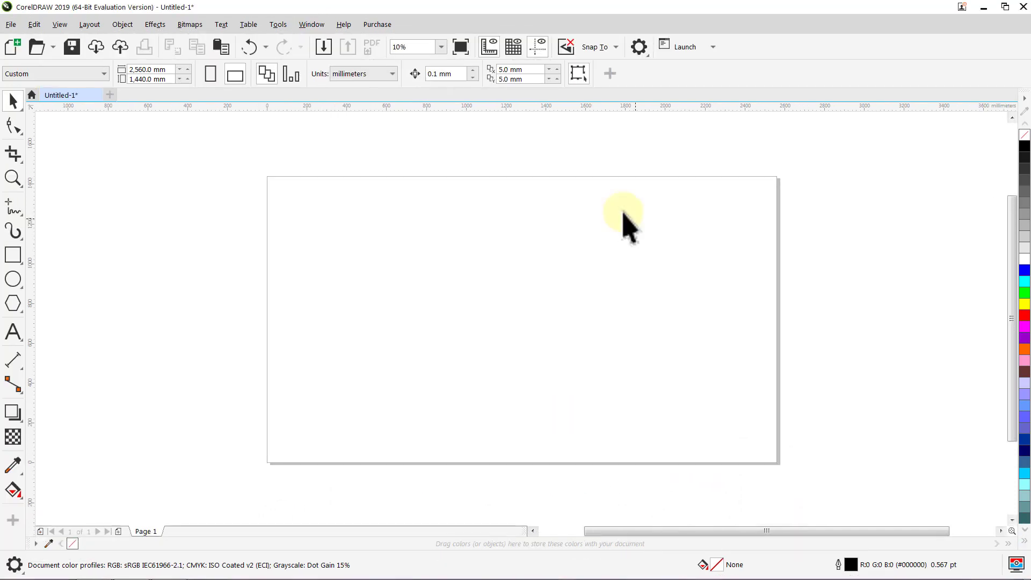
# Set the default outline width for new graphic objects to 3.0 pt for use with the Polygon tool.
pyautogui.click(395, 47)
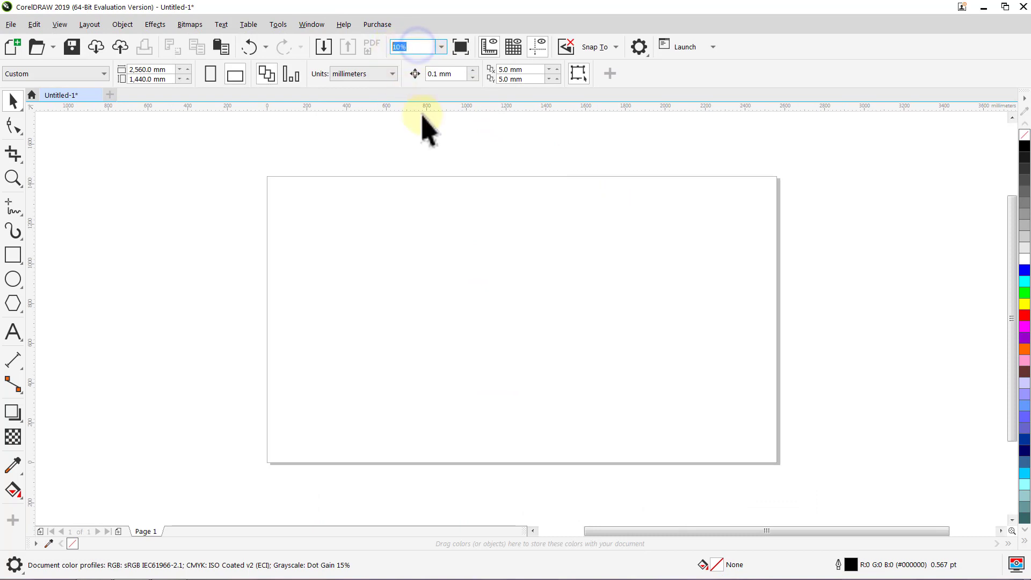
pyautogui.press('Return')
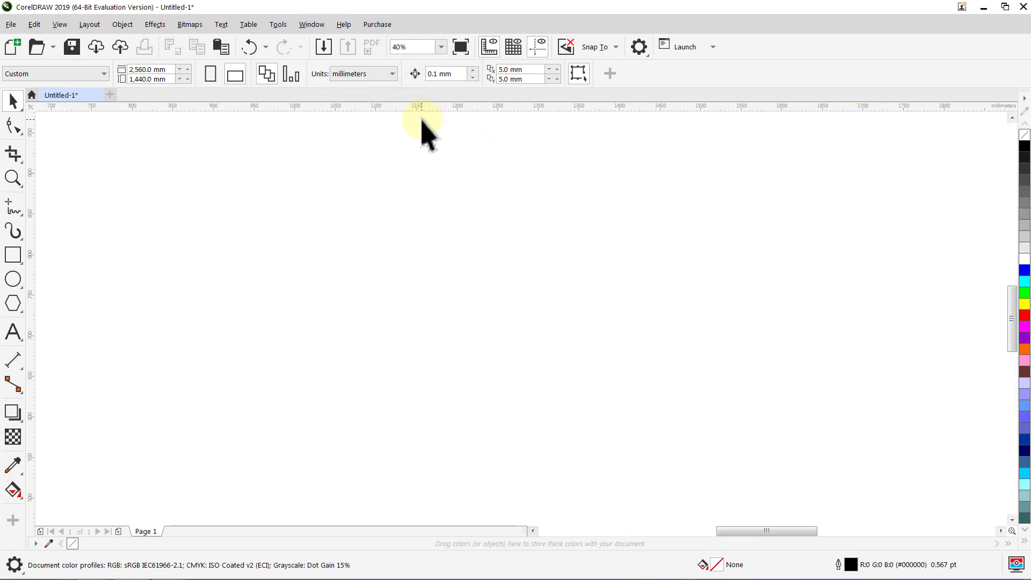
pyautogui.click(13, 302)
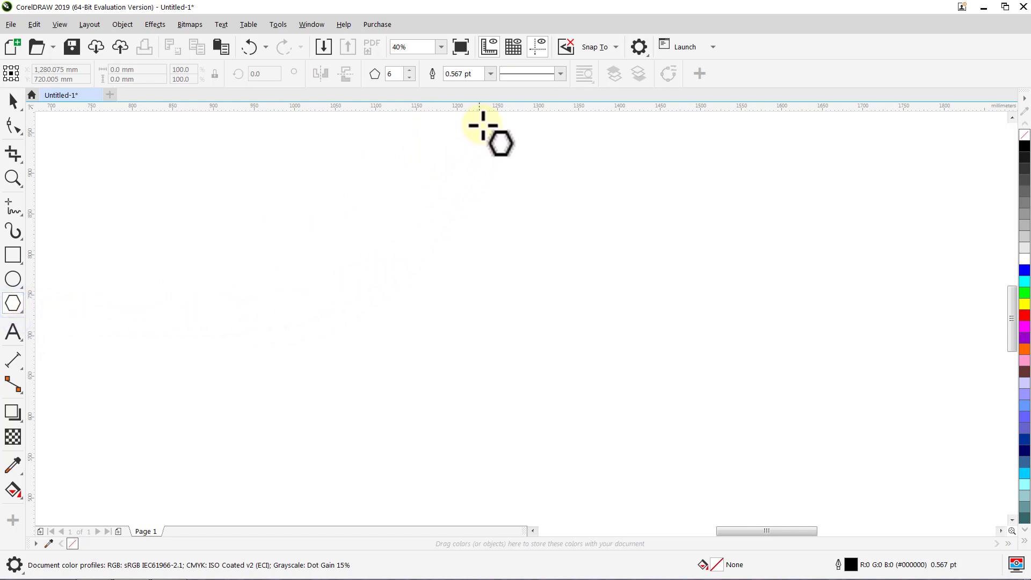
pyautogui.click(490, 78)
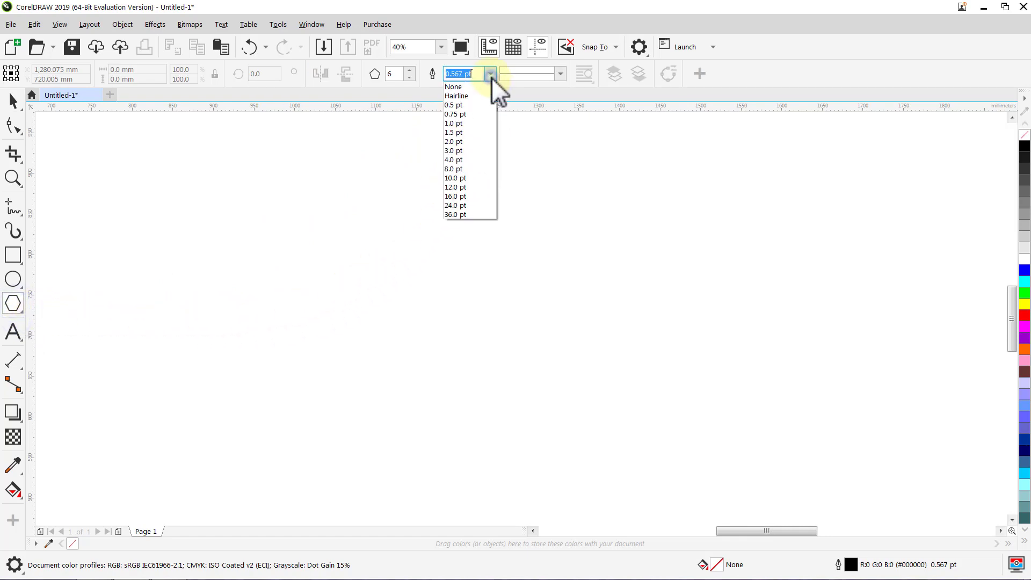
pyautogui.click(468, 150)
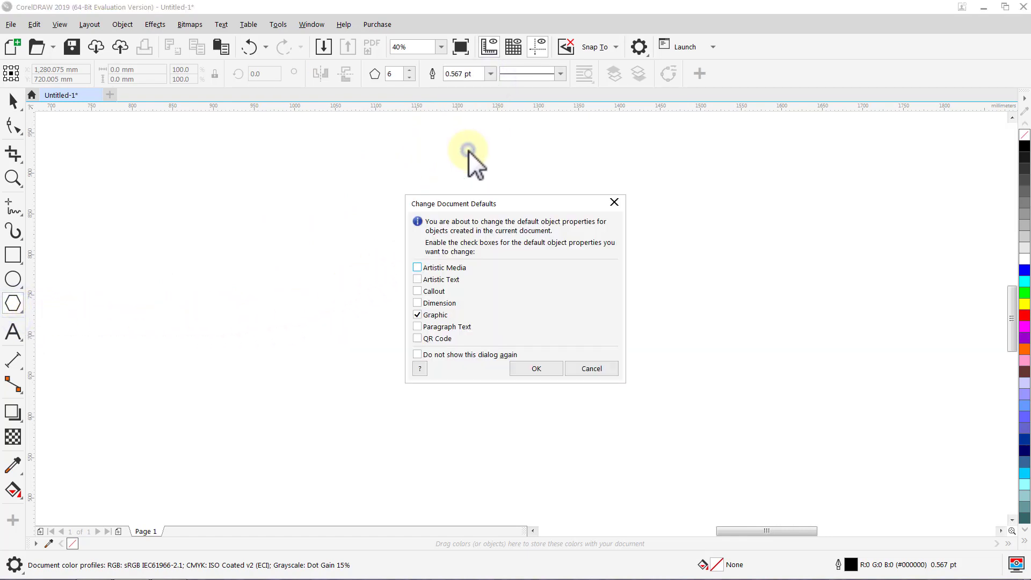
pyautogui.click(531, 363)
# Draw a regular six-sided polygon outward from the page centre and set its width to 400 mm with locked proportions.
pyautogui.moveTo(524, 321); pyautogui.dragTo(693, 328)
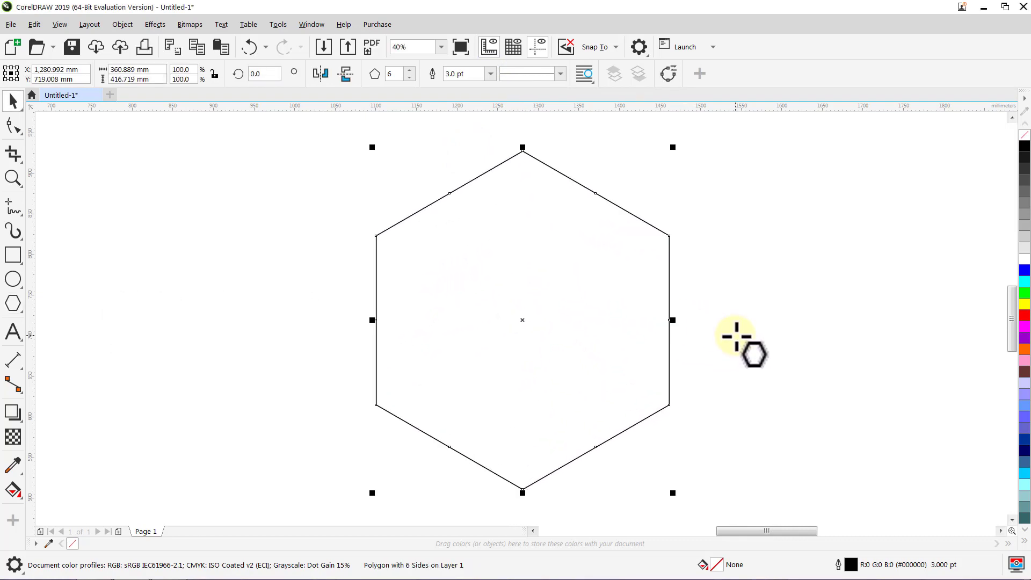
pyautogui.press('space')
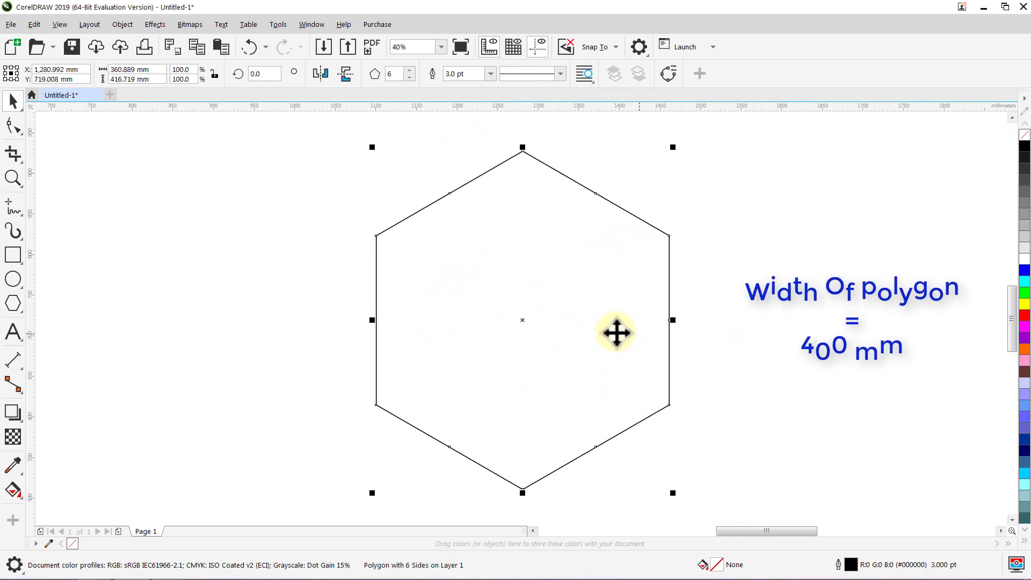
pyautogui.click(215, 75)
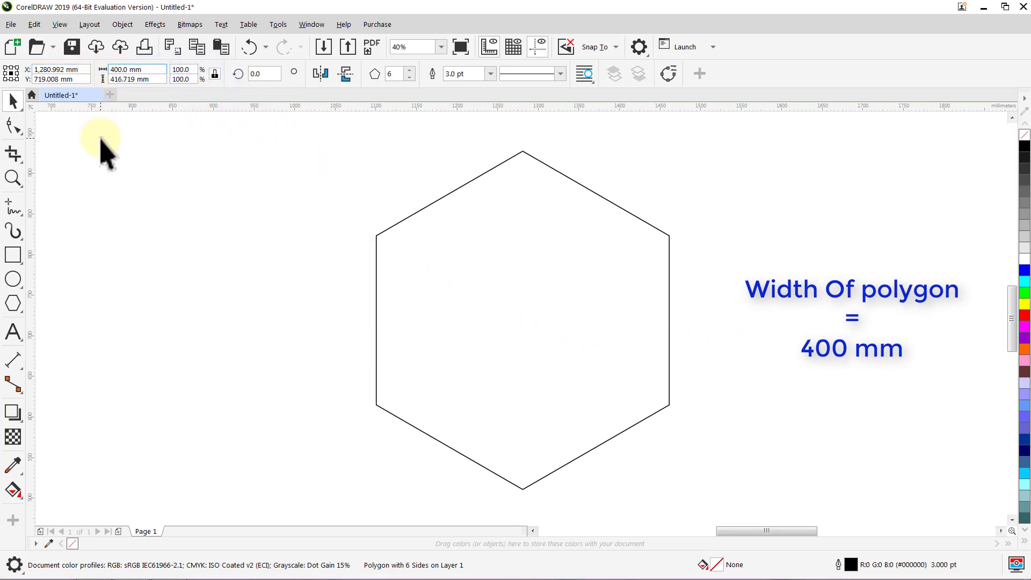
pyautogui.press('Return')
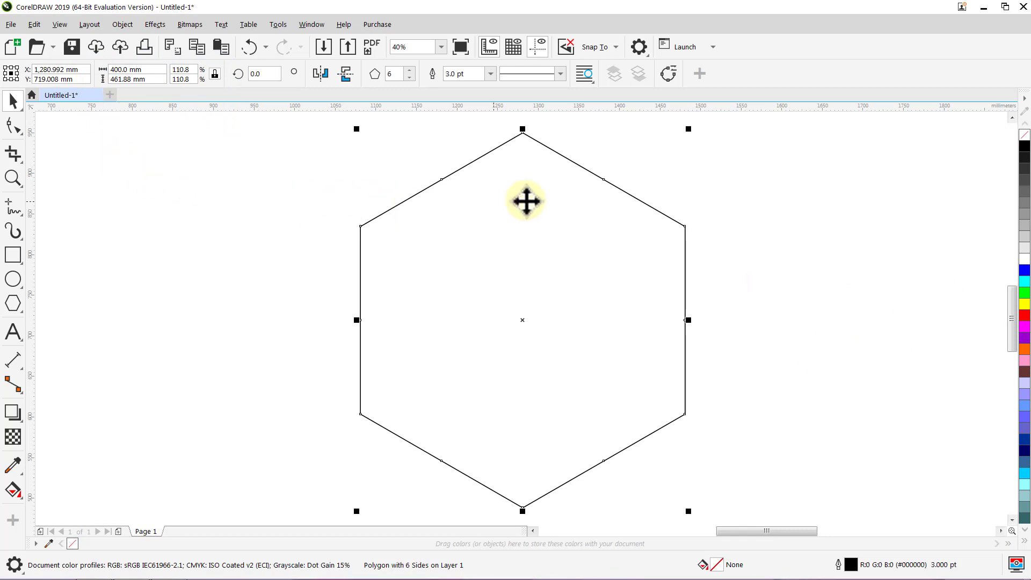
# Make a smaller concentric copy of the hexagon and set the copy's width to 100 mm.
pyautogui.moveTo(688, 129); pyautogui.dragTo(602, 189)
pyautogui.rightClick(603, 190)
pyautogui.rightClick(604, 190)
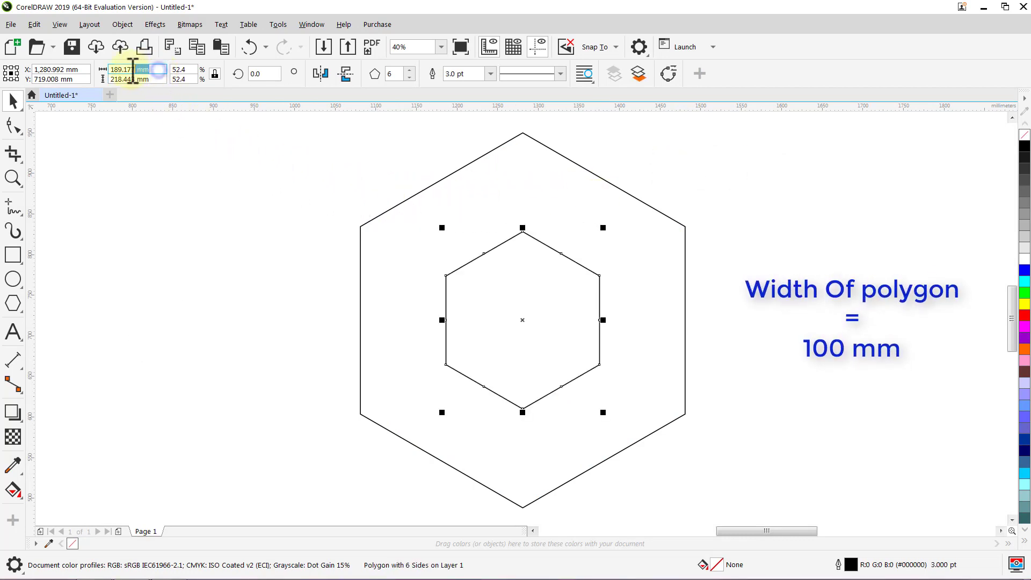
pyautogui.moveTo(132, 69); pyautogui.dragTo(107, 69)
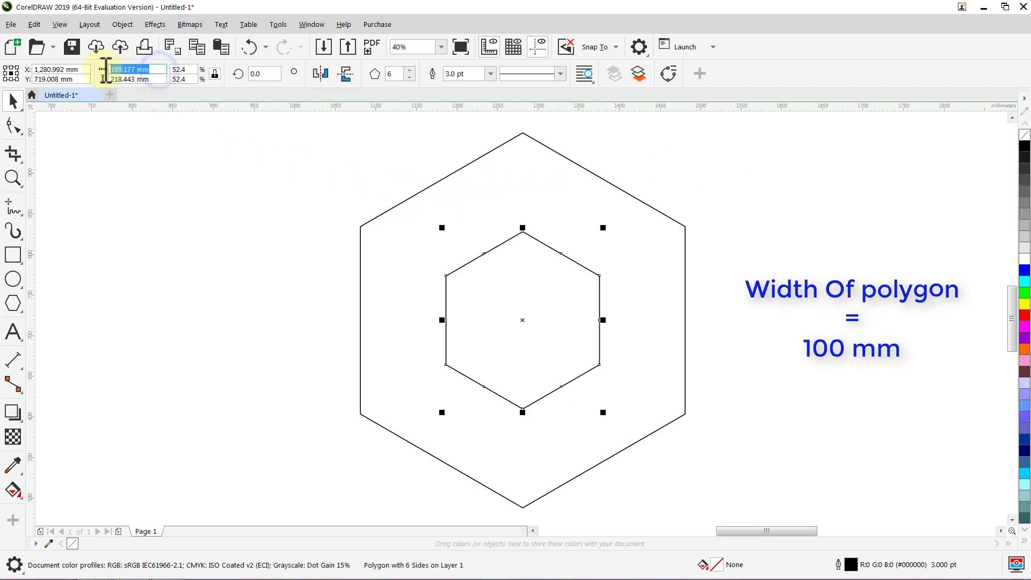
pyautogui.press('Return')
pyautogui.click(128, 152)
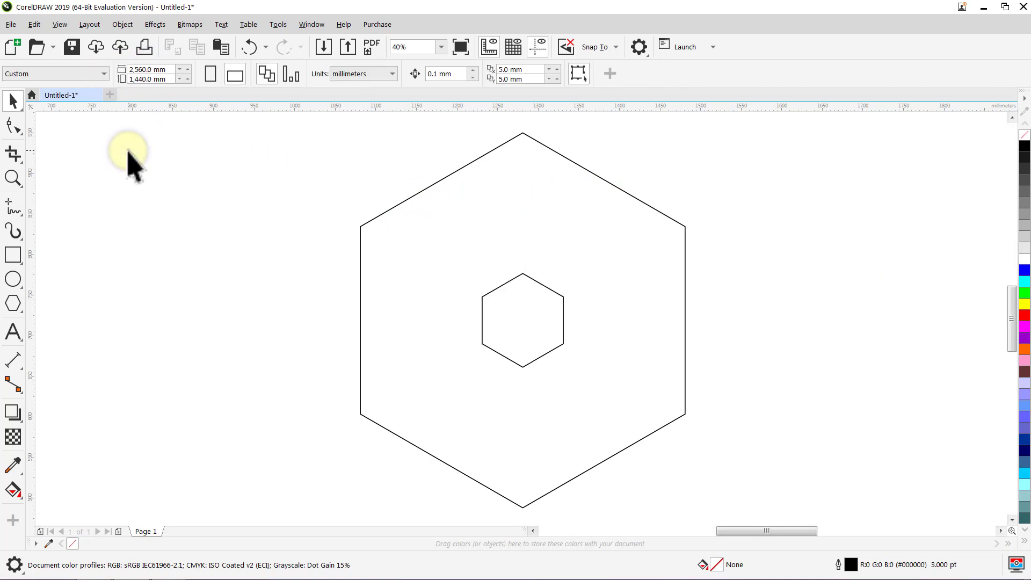
# Change the outline colour of both hexagons to light blue (#00CCFF).
pyautogui.hotkey('ctrl', 'a')
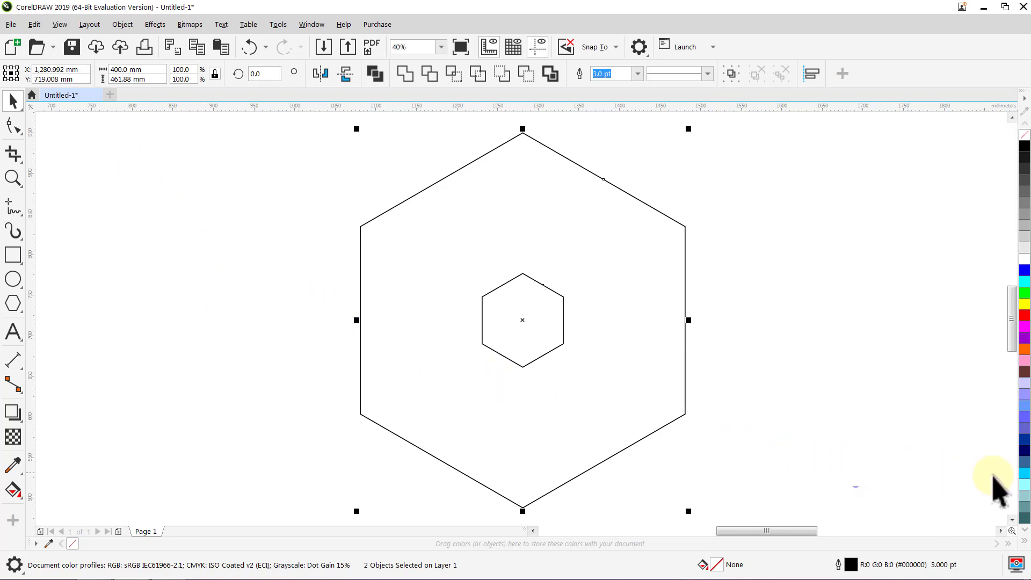
pyautogui.rightClick(1024, 473)
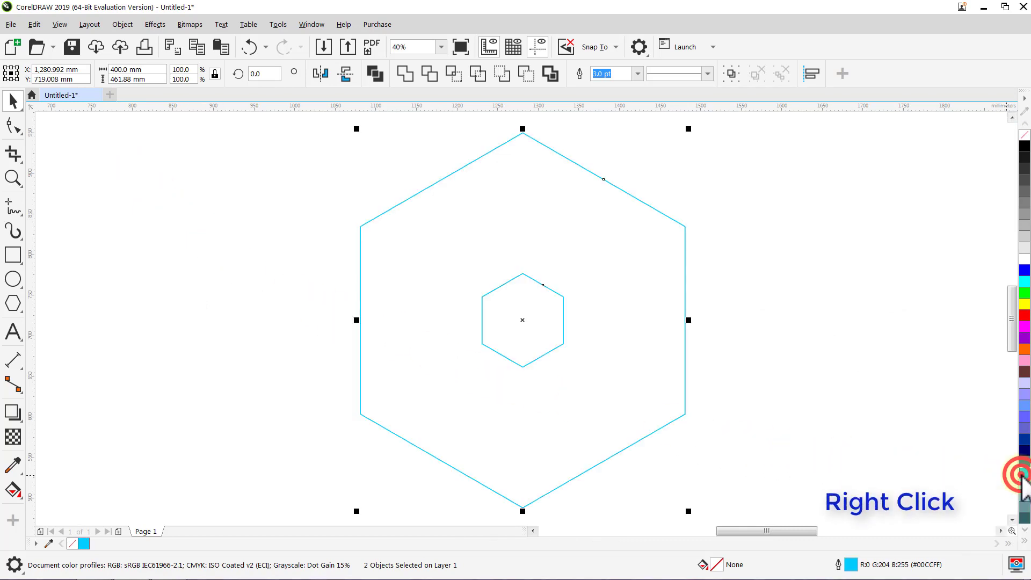
pyautogui.click(862, 392)
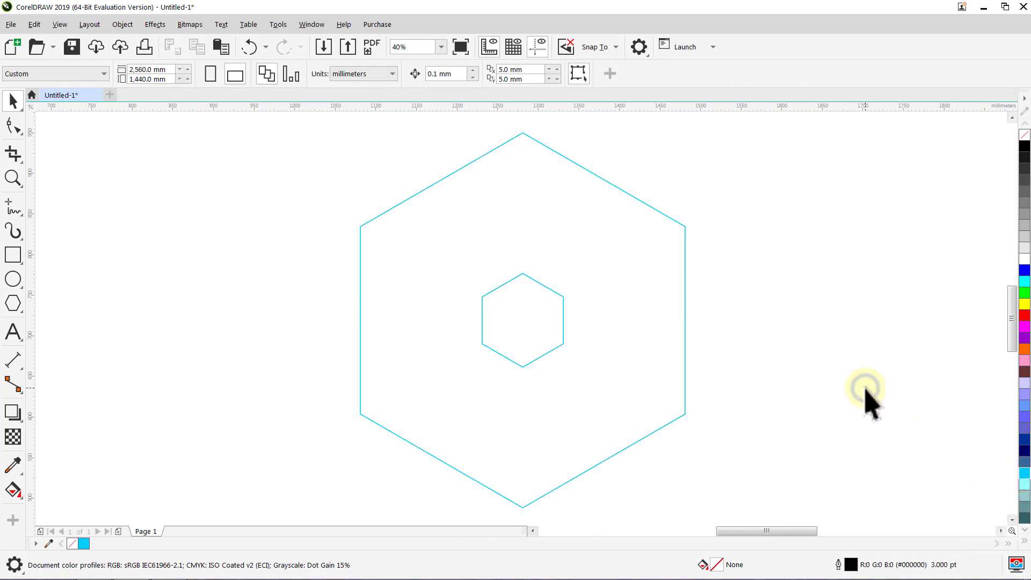
# Draw a 2-point line along the small hexagon's right edge and stretch it symmetrically to about 452 mm long.
pyautogui.click(18, 206)
pyautogui.click(44, 227)
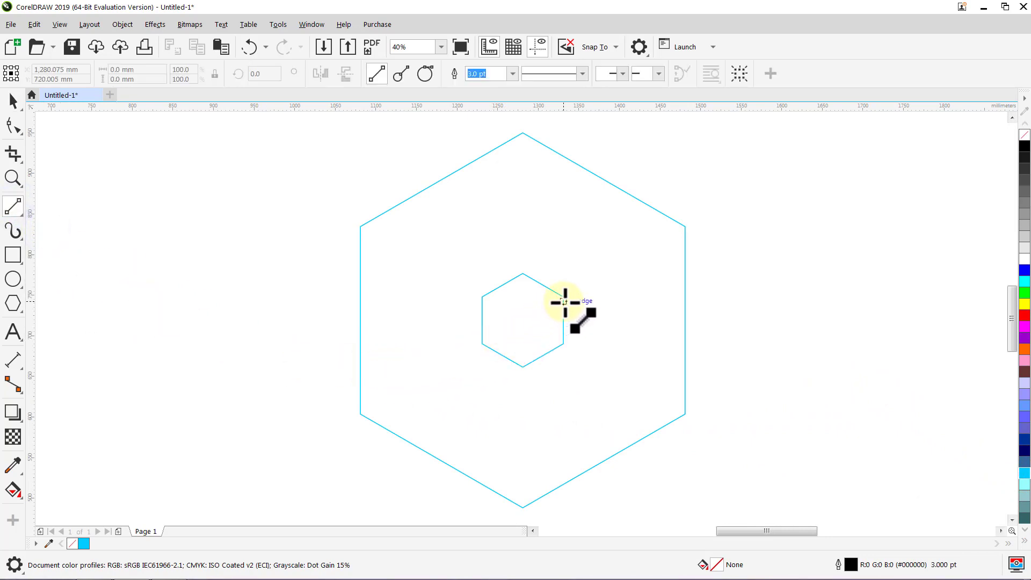
pyautogui.moveTo(564, 296); pyautogui.dragTo(563, 348)
pyautogui.press('space')
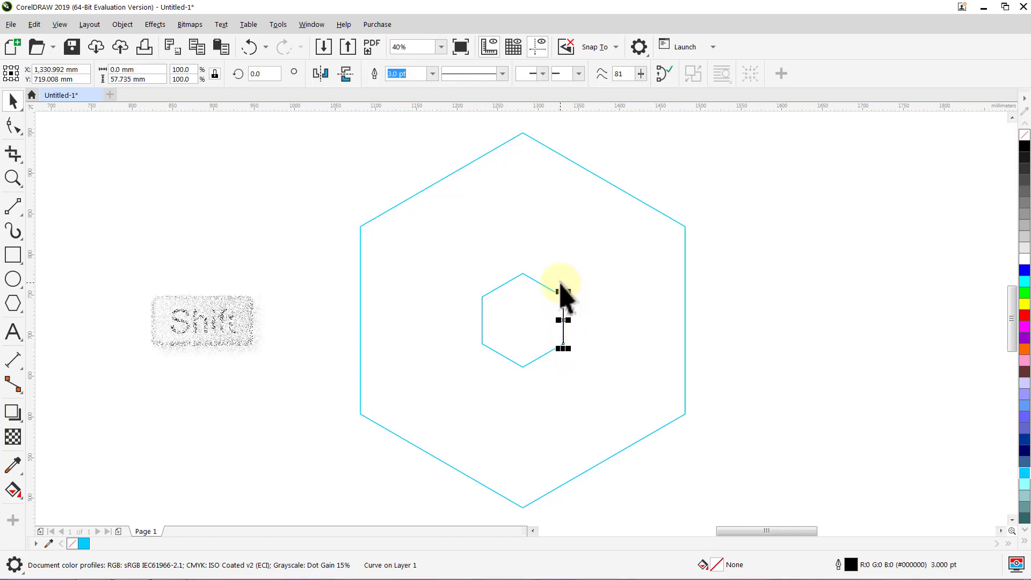
pyautogui.moveTo(565, 278); pyautogui.dragTo(569, 132)
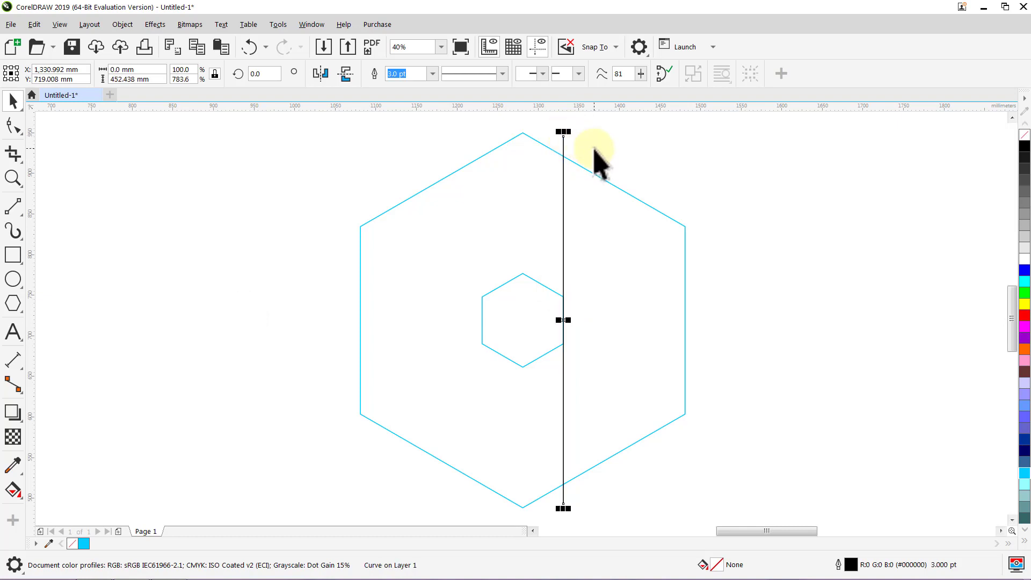
# Move the vertical line's centre of rotation to the centre of the hexagons.
pyautogui.click(593, 150)
pyautogui.click(563, 144)
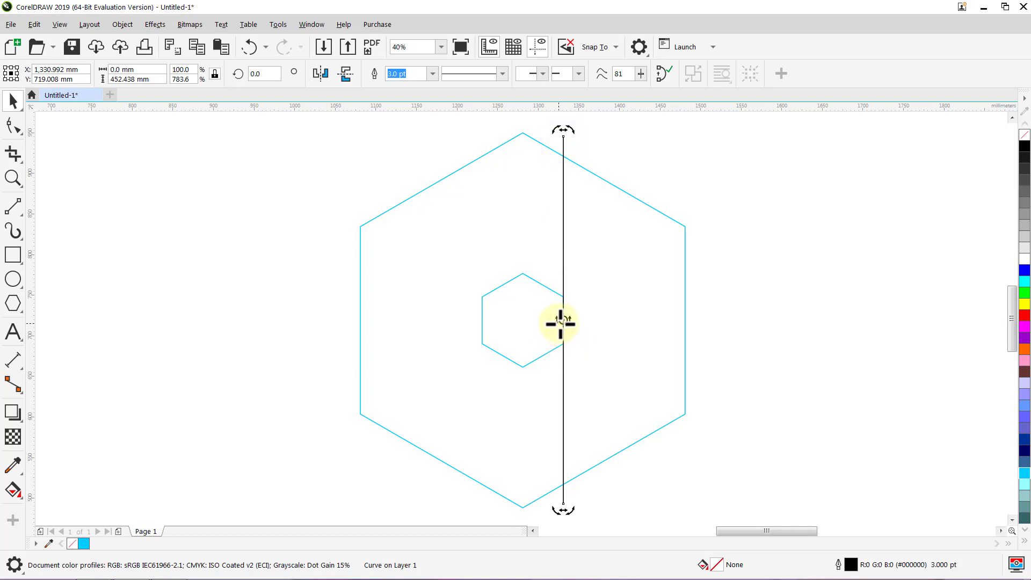
pyautogui.moveTo(544, 321); pyautogui.dragTo(522, 320)
# Delete the small inner hexagon.
pyautogui.click(708, 297)
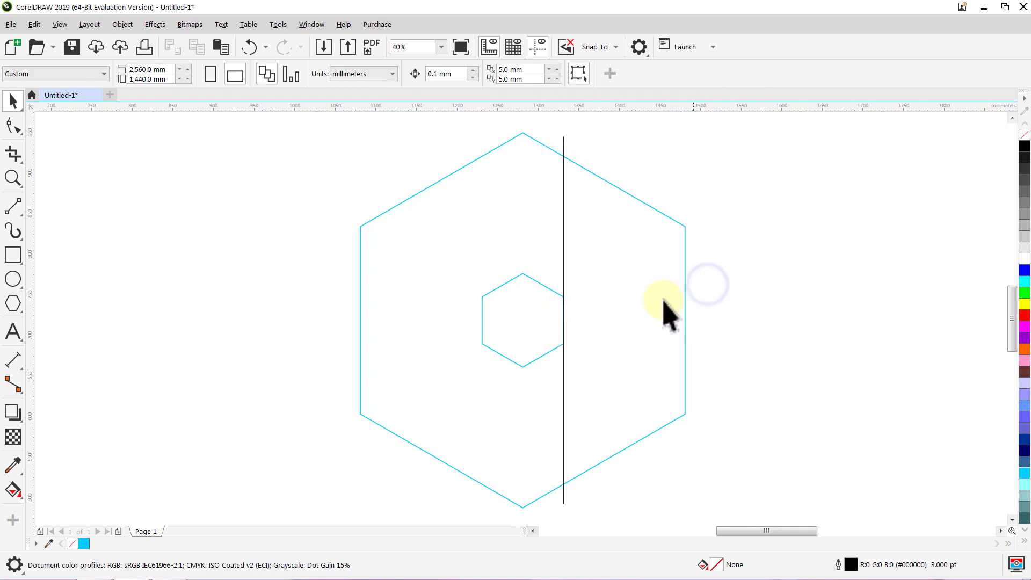
pyautogui.click(504, 283)
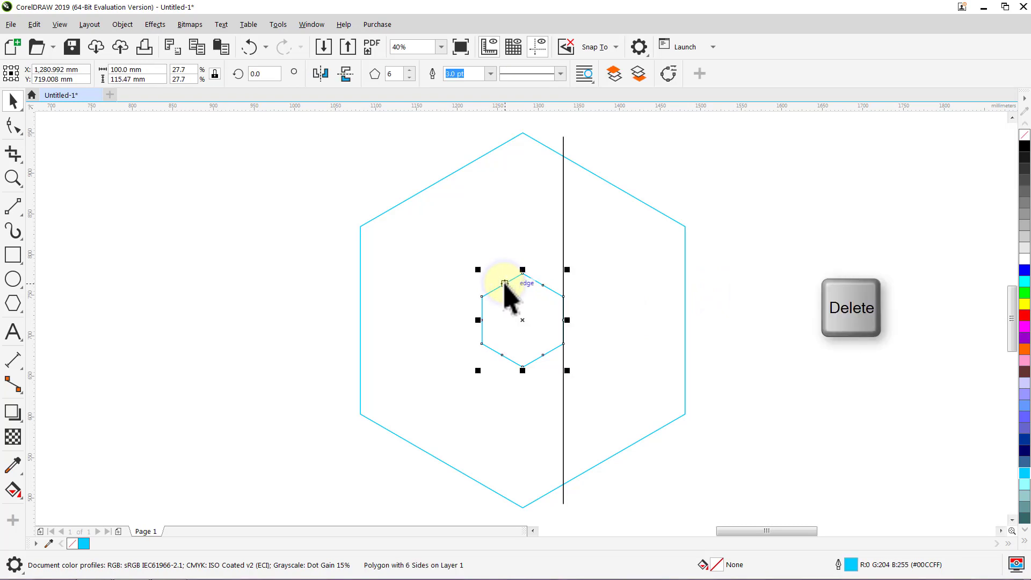
pyautogui.press('Delete')
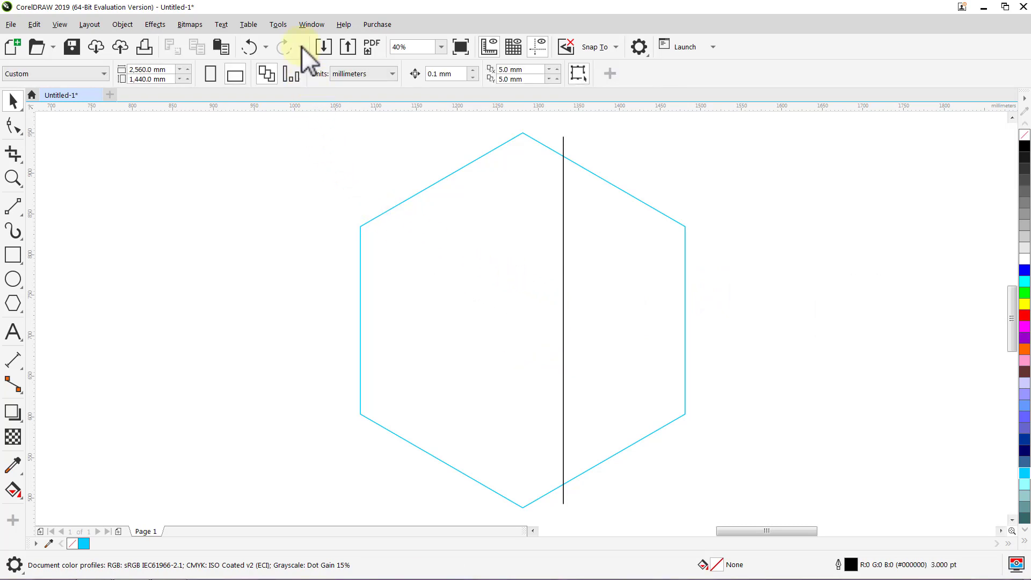
# Create five copies of the vertical line, each rotated 60° around the hexagon's centre.
pyautogui.click(301, 29)
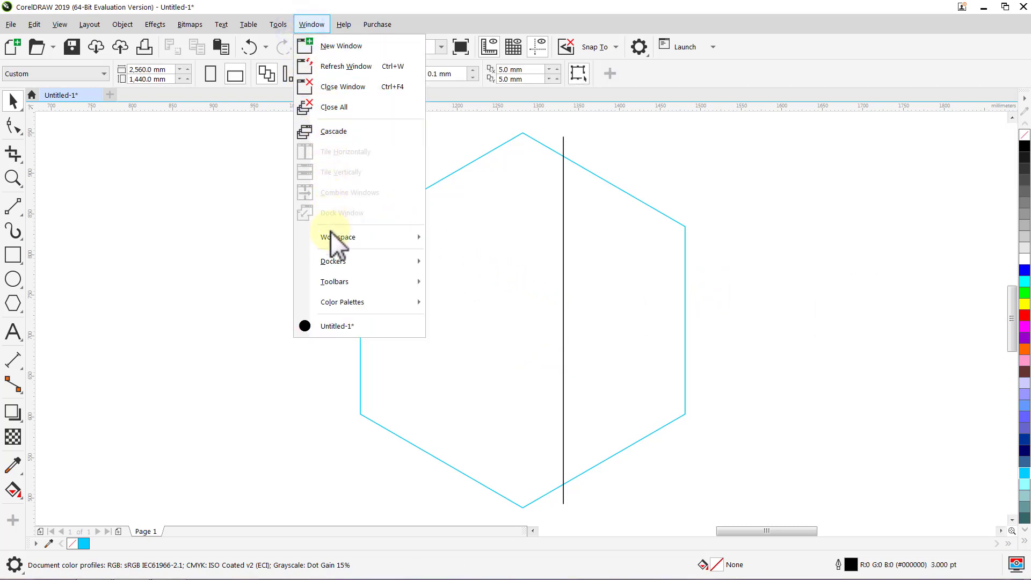
pyautogui.moveTo(332, 266)
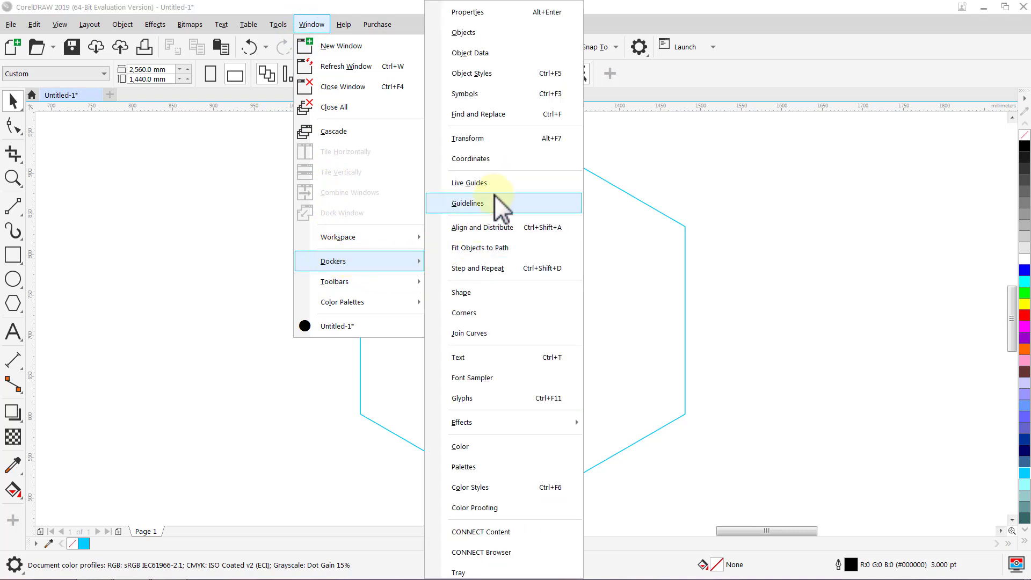
pyautogui.click(494, 140)
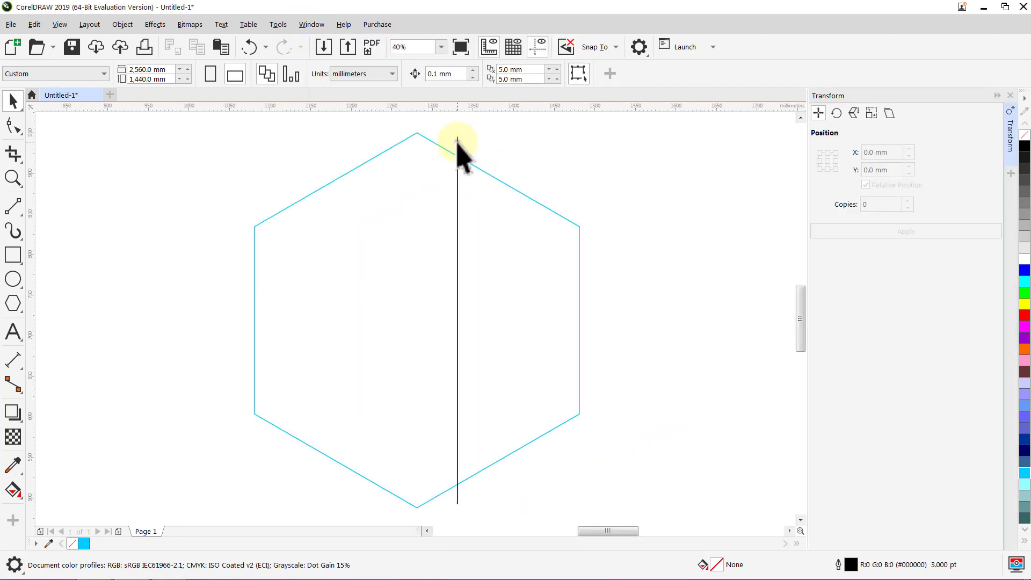
pyautogui.click(458, 146)
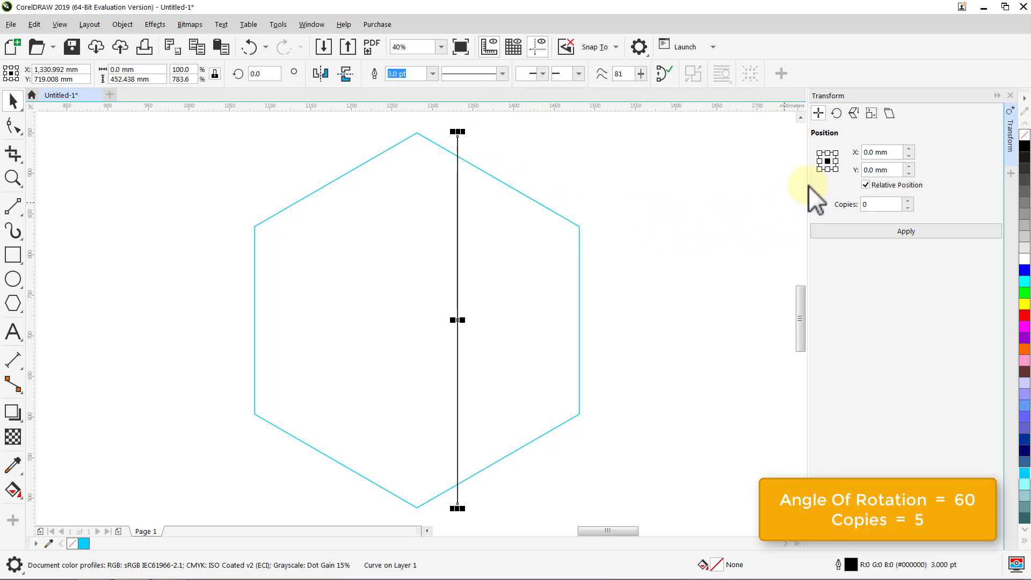
pyautogui.click(834, 115)
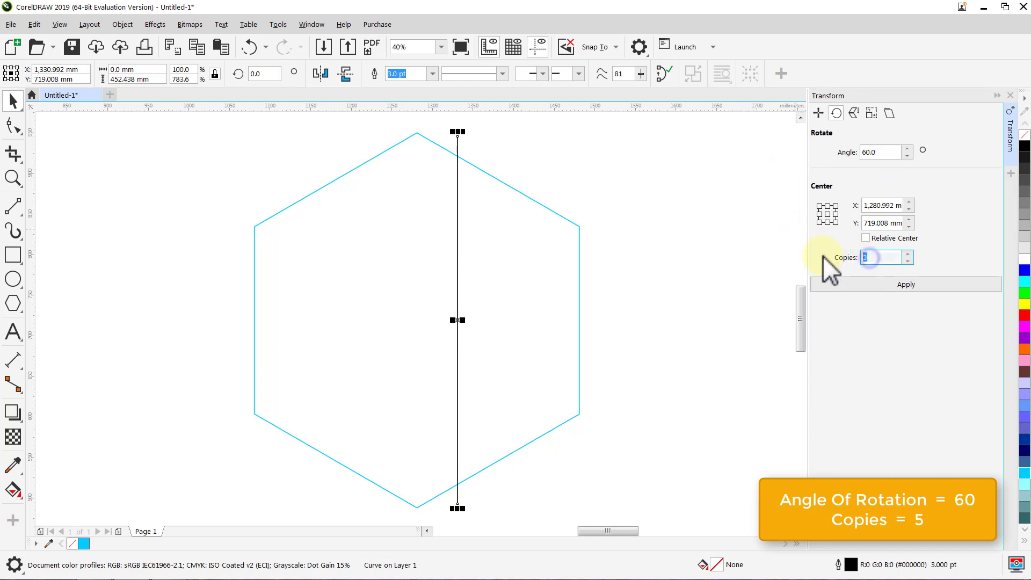
pyautogui.click(881, 285)
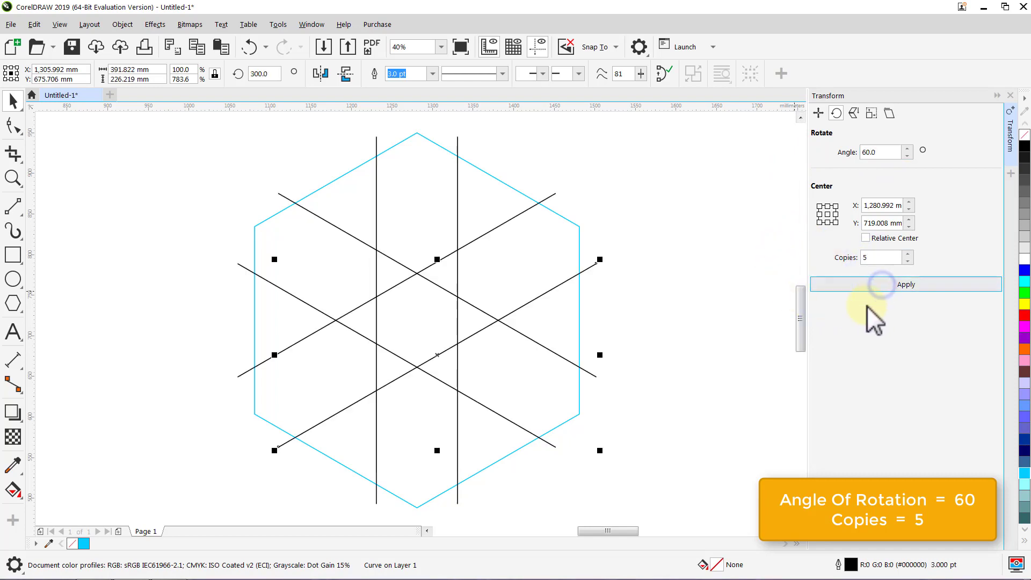
pyautogui.click(779, 248)
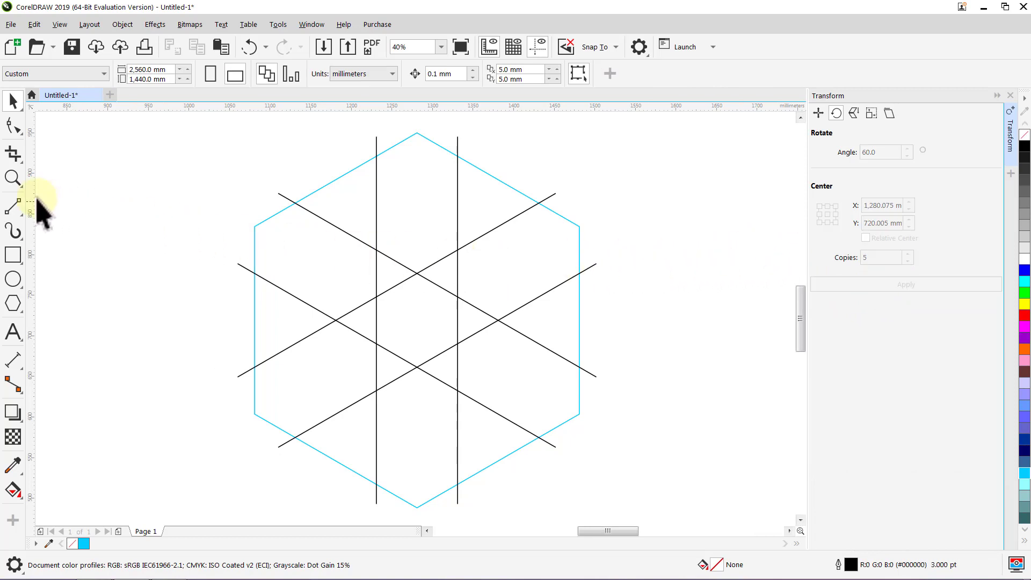
# Draw a slanted 2-point line from the hexagon's upper-right edge to its left edge and stretch it symmetrically to about 322 × 186 mm.
pyautogui.click(10, 206)
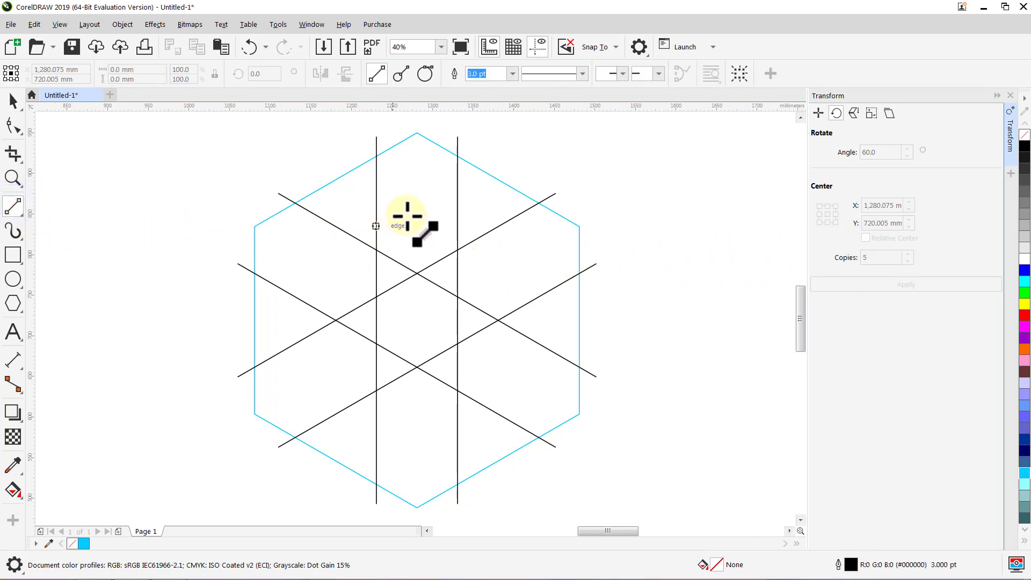
pyautogui.moveTo(458, 157); pyautogui.dragTo(254, 274)
pyautogui.press('space')
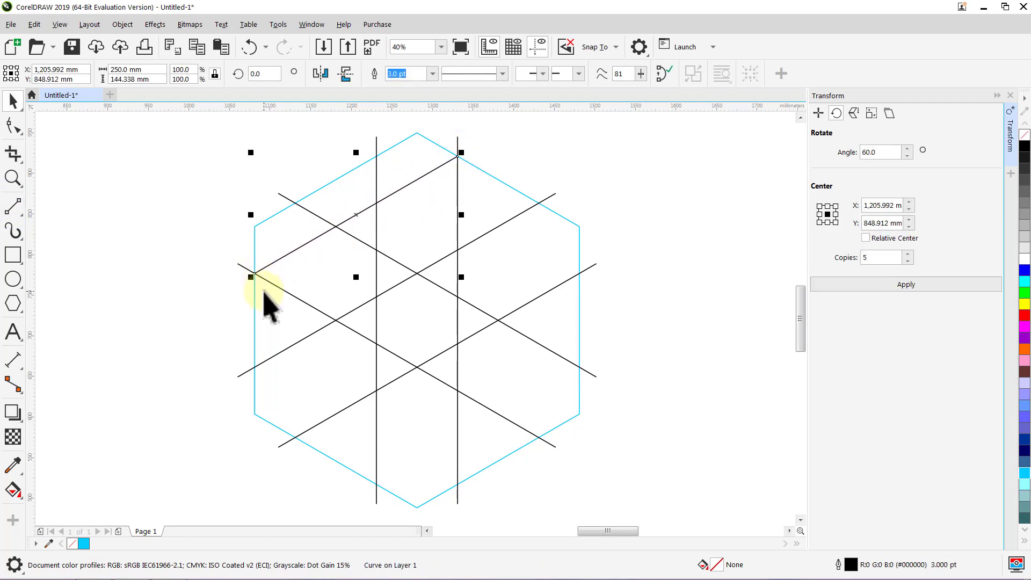
pyautogui.click(144, 301)
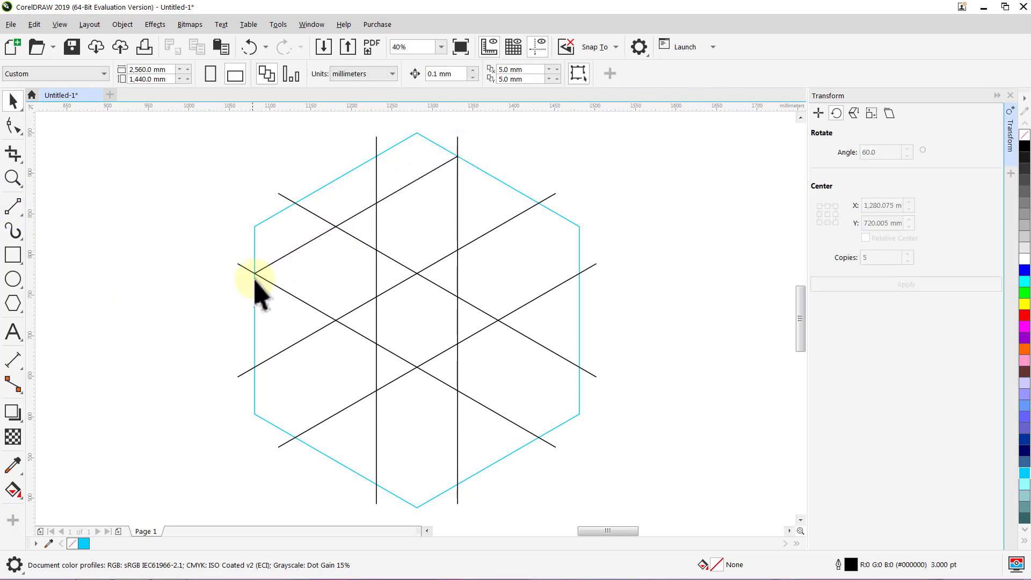
pyautogui.click(270, 266)
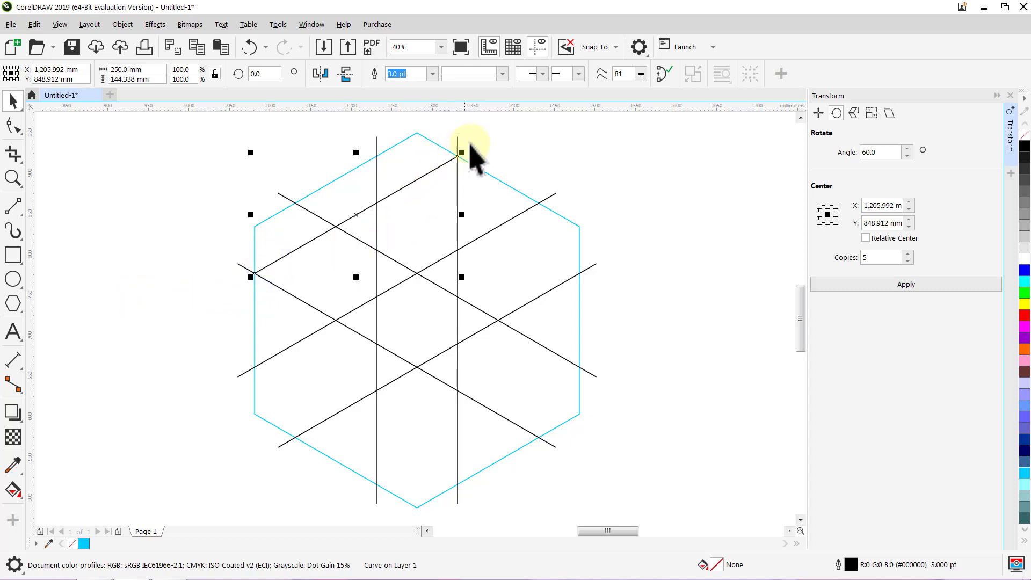
pyautogui.moveTo(461, 152); pyautogui.dragTo(507, 143)
pyautogui.click(502, 143)
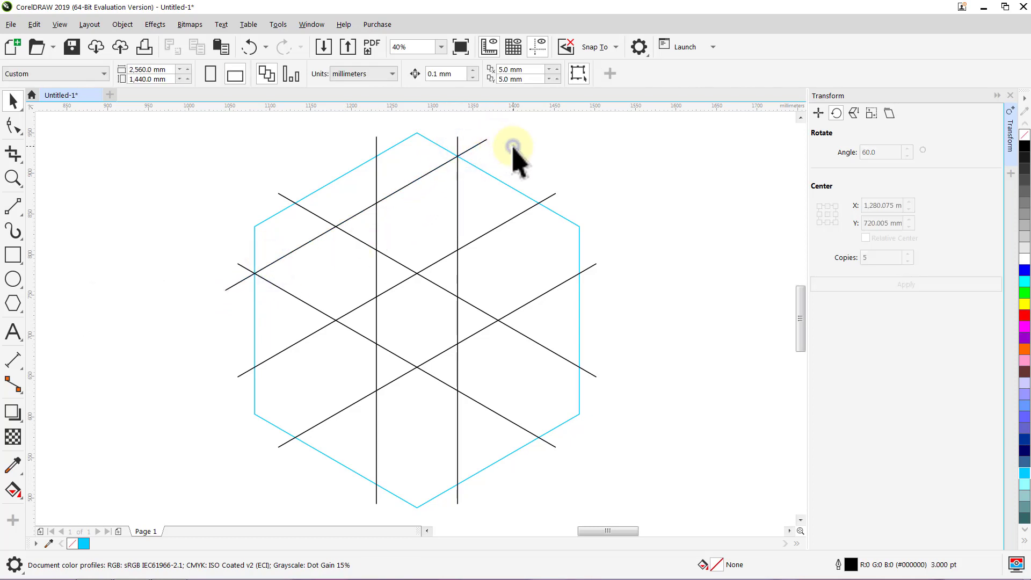
# Move the slanted line's centre of rotation to the hexagon's centre and create five copies rotated by 60°.
pyautogui.click(484, 141)
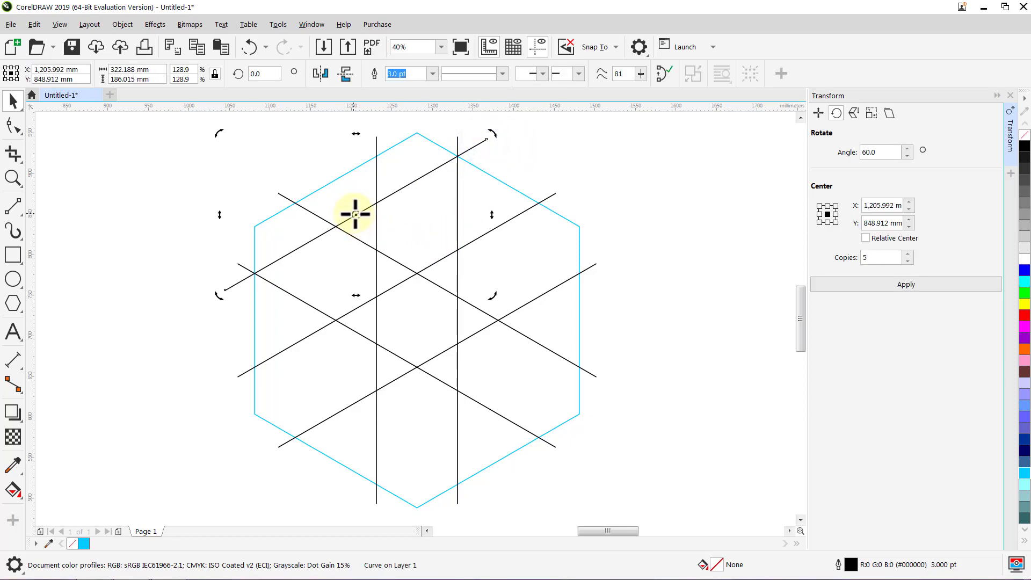
pyautogui.moveTo(357, 220); pyautogui.dragTo(408, 310)
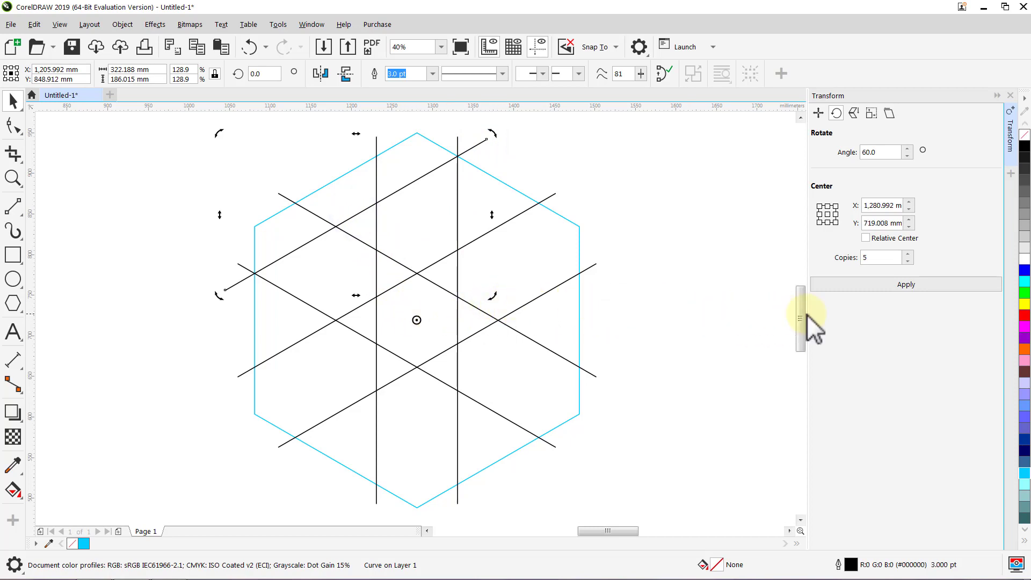
pyautogui.click(896, 287)
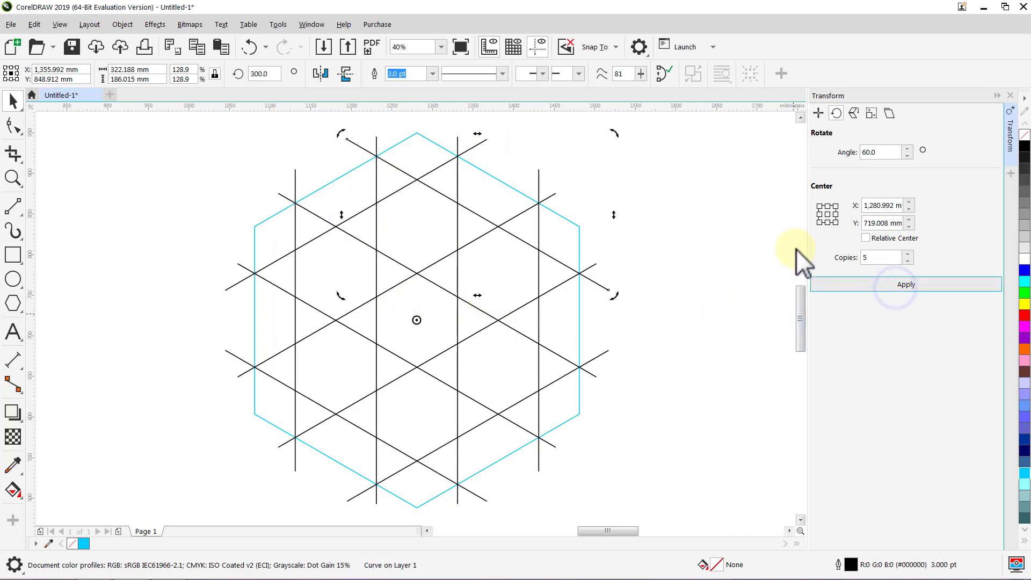
pyautogui.click(778, 232)
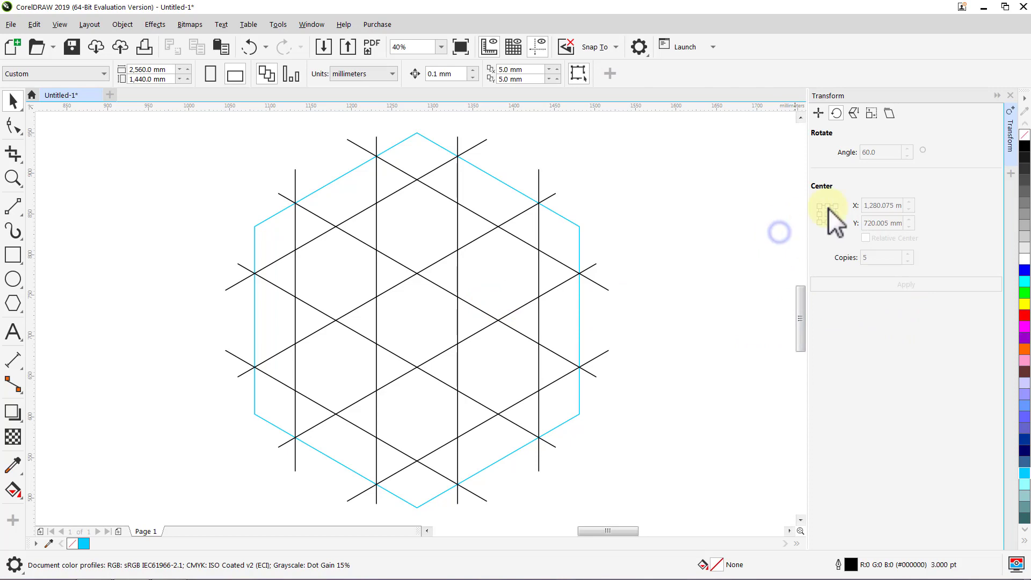
pyautogui.click(1010, 139)
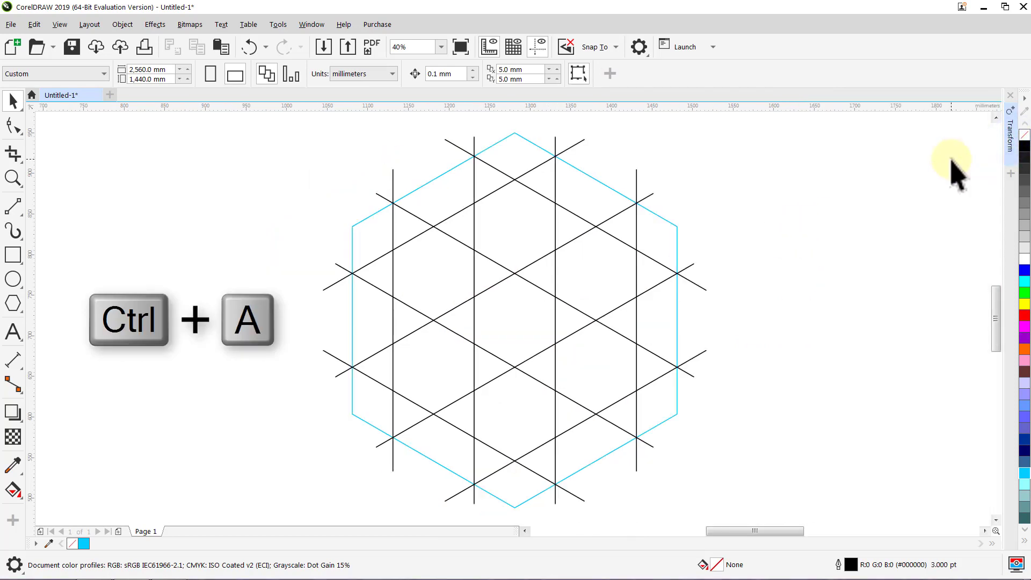
# Group the hexagon and all the crossing lines into one object.
pyautogui.hotkey('ctrl', 'a')
pyautogui.hotkey('ctrl', 'g')
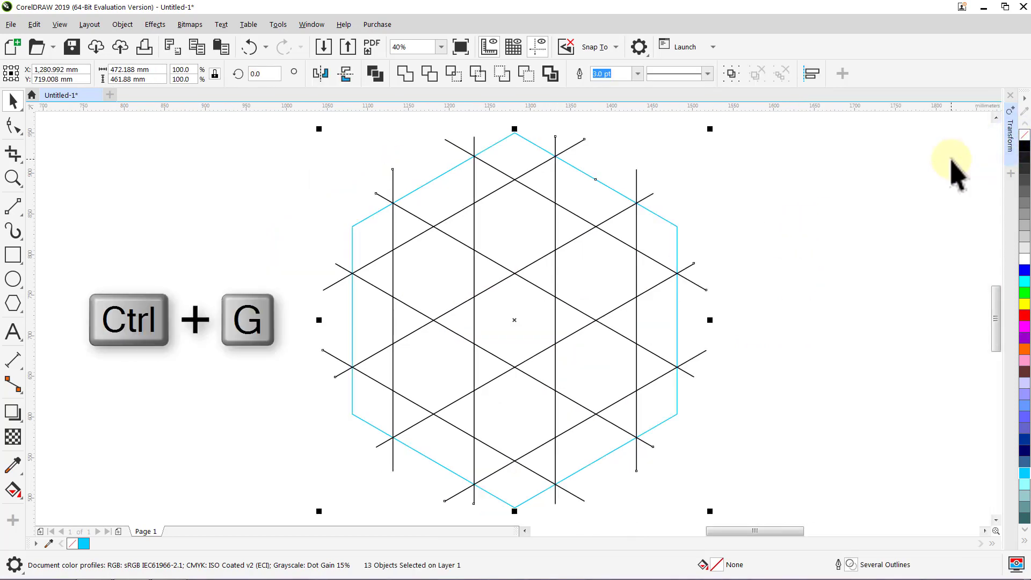
pyautogui.click(948, 171)
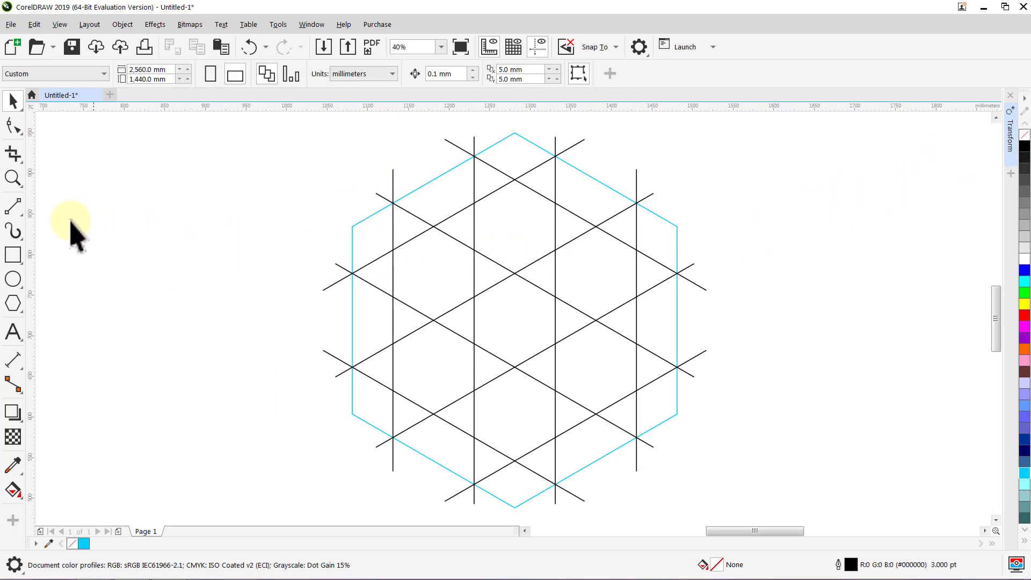
# Draw a horizontal 2-point line about 321 mm long from the hexagon's centre out past its left edge.
pyautogui.click(13, 206)
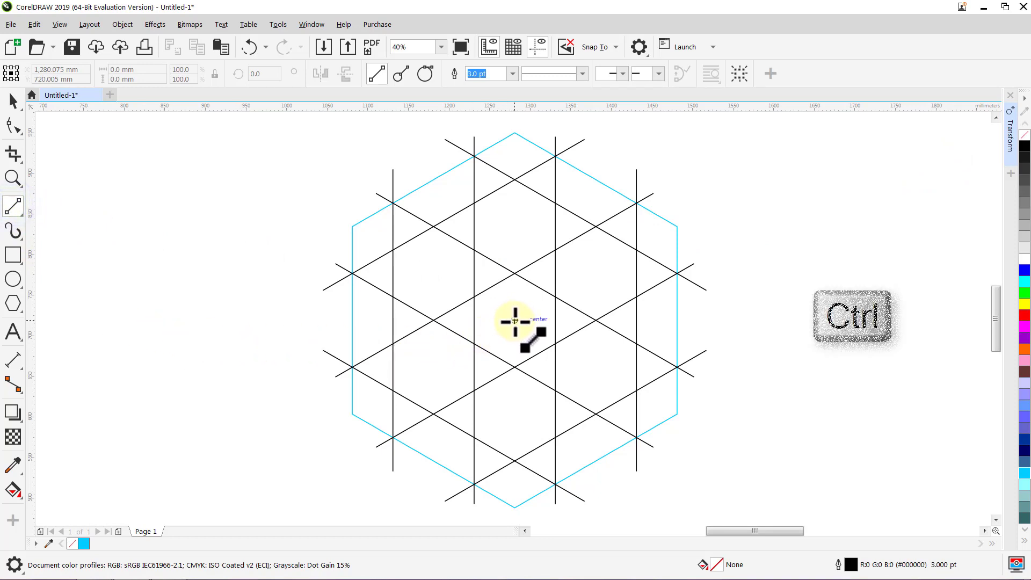
pyautogui.moveTo(516, 320); pyautogui.dragTo(253, 320)
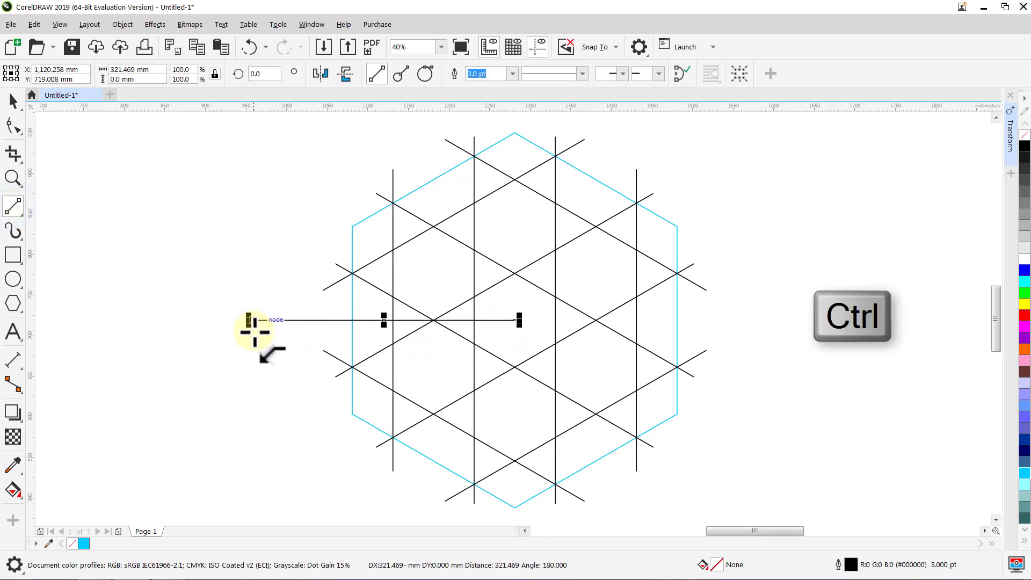
pyautogui.press('space')
pyautogui.click(256, 360)
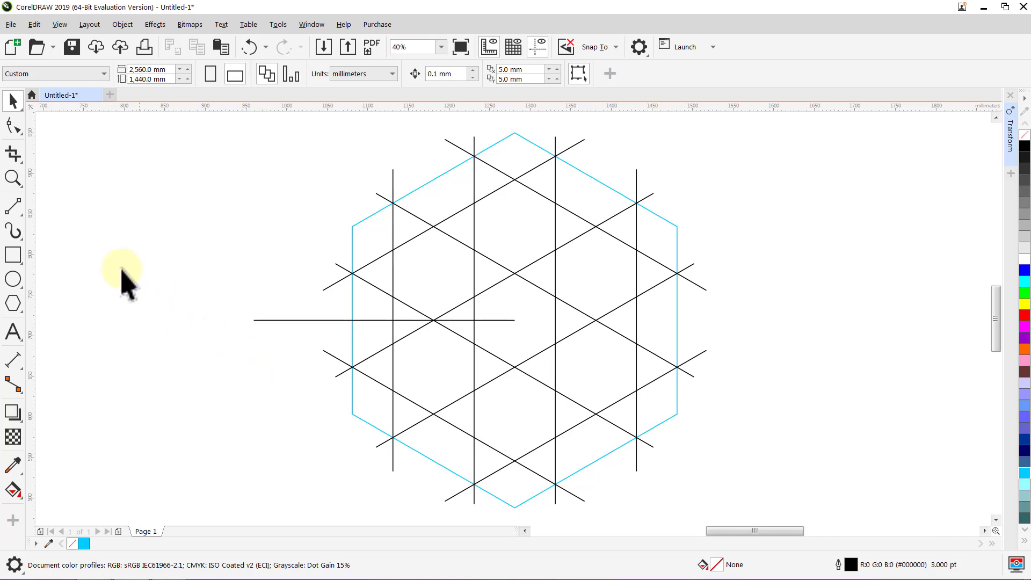
# Delete the line segments crossing the area between the two right-hand vertical lines in the hexagon's upper right with Virtual Segment Delete.
pyautogui.click(16, 156)
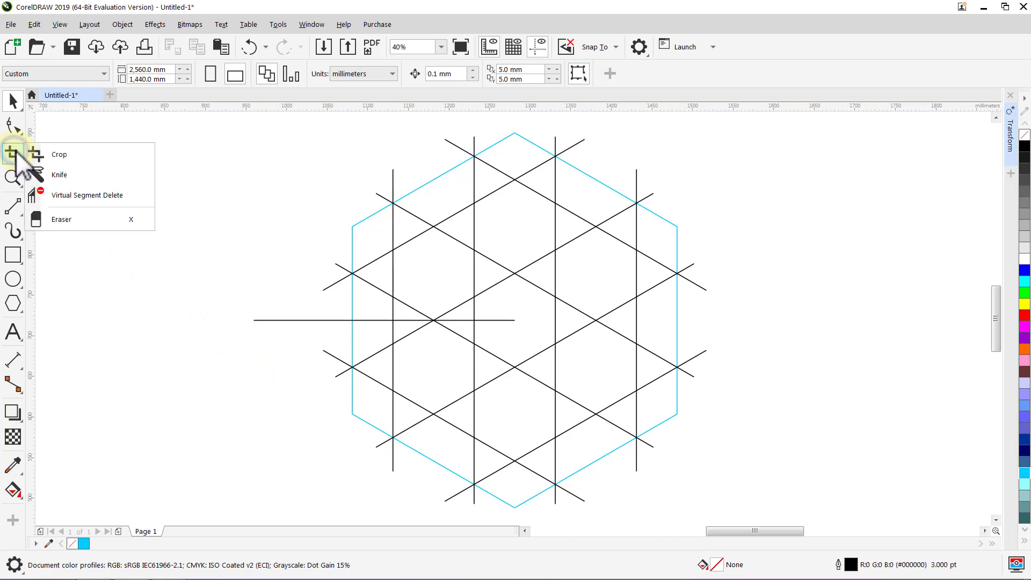
pyautogui.click(73, 192)
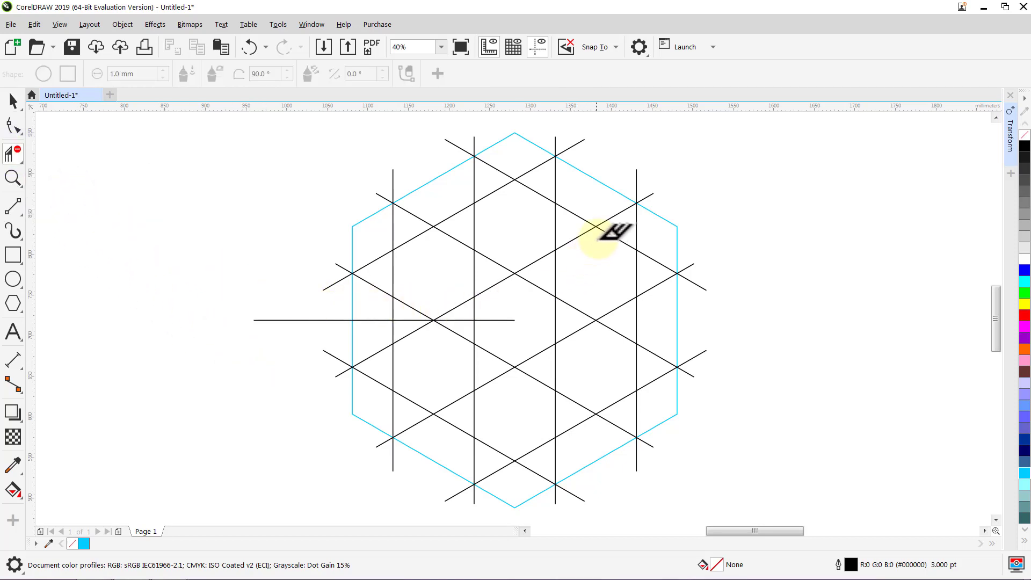
pyautogui.moveTo(607, 215)
pyautogui.mouseDown()
pyautogui.moveTo(587, 230)
pyautogui.moveTo(580, 293)
pyautogui.mouseUp()
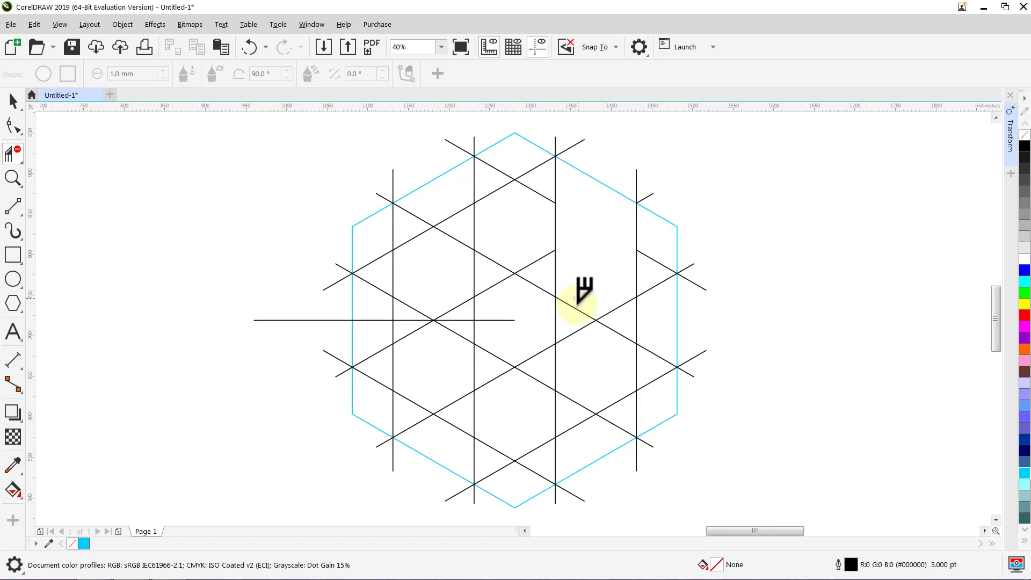
pyautogui.press('space')
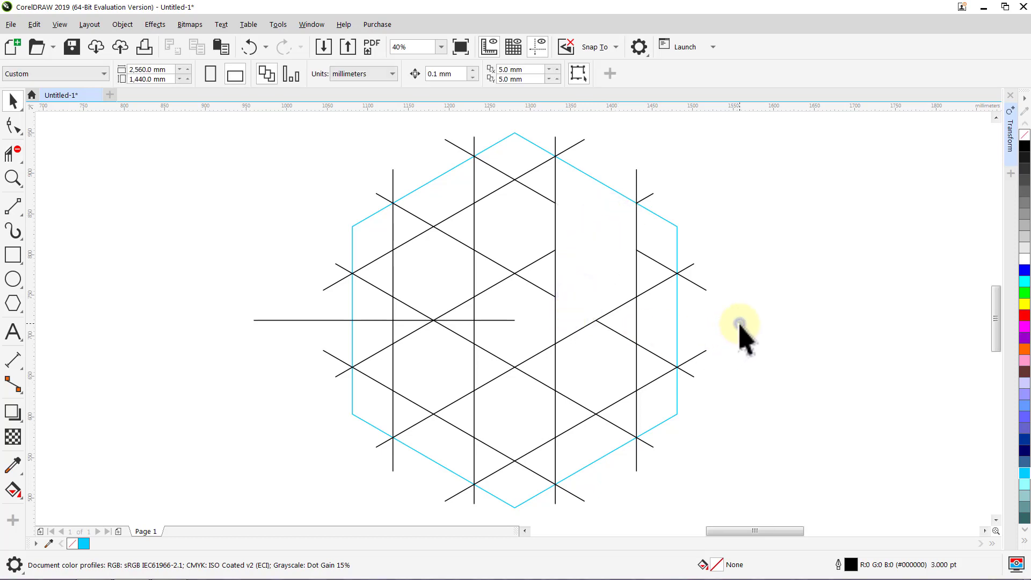
pyautogui.click(740, 323)
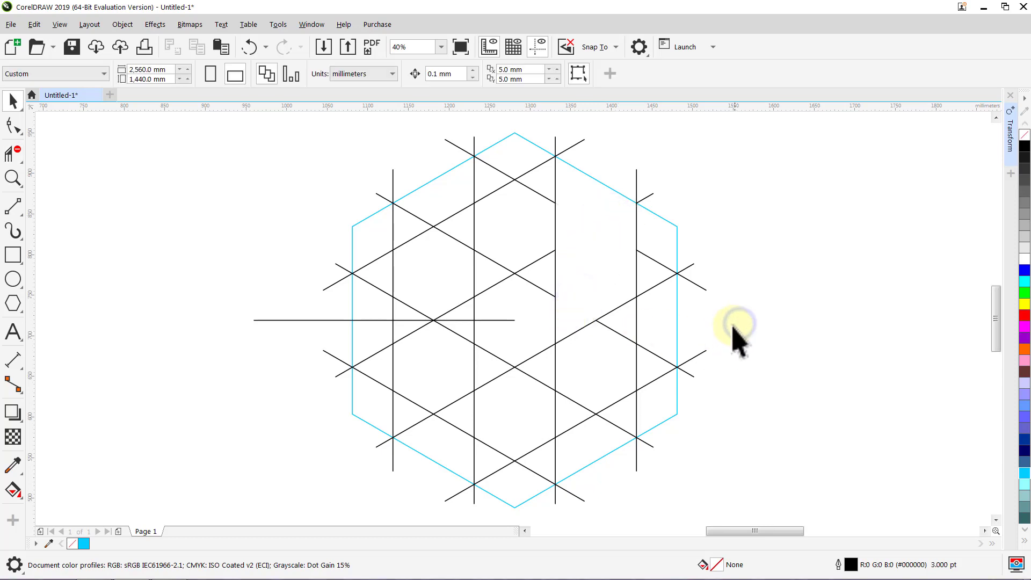
# Smart-fill the small upper triangle and the cleared four-sided area beside it with green and a 2 pt black outline.
pyautogui.click(11, 483)
pyautogui.click(56, 509)
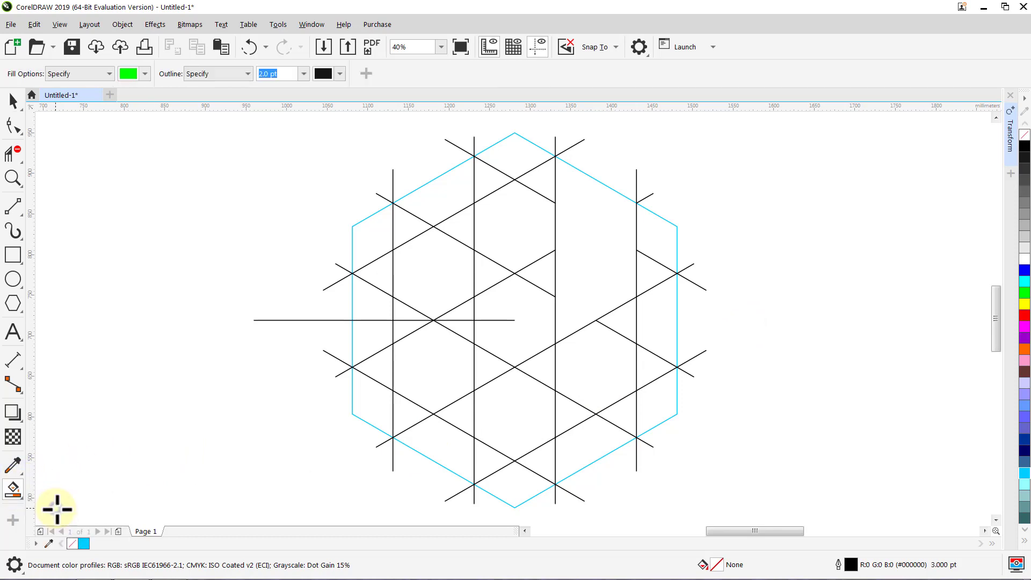
pyautogui.click(516, 313)
pyautogui.click(540, 194)
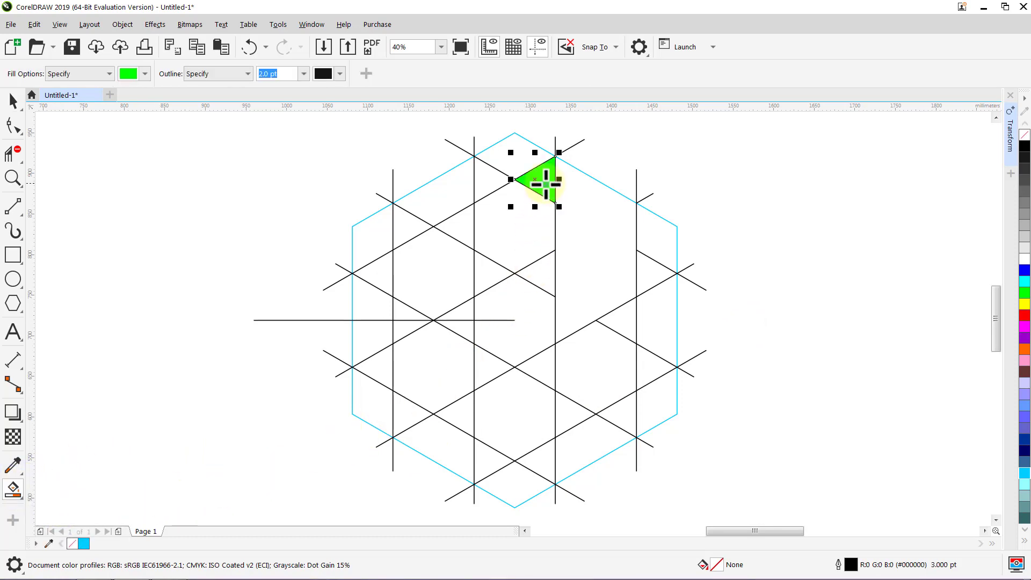
pyautogui.click(570, 267)
pyautogui.press('space')
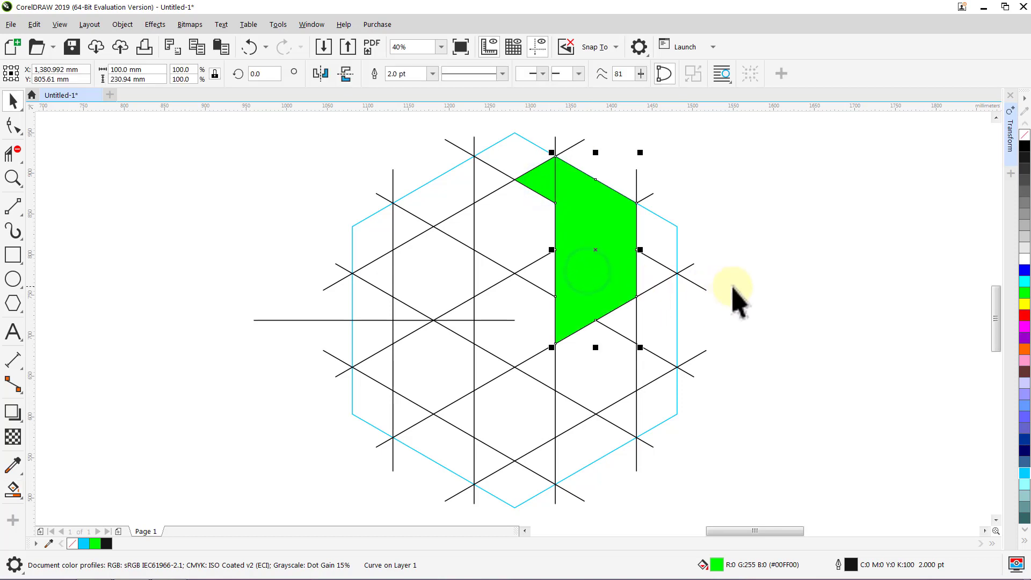
pyautogui.click(756, 287)
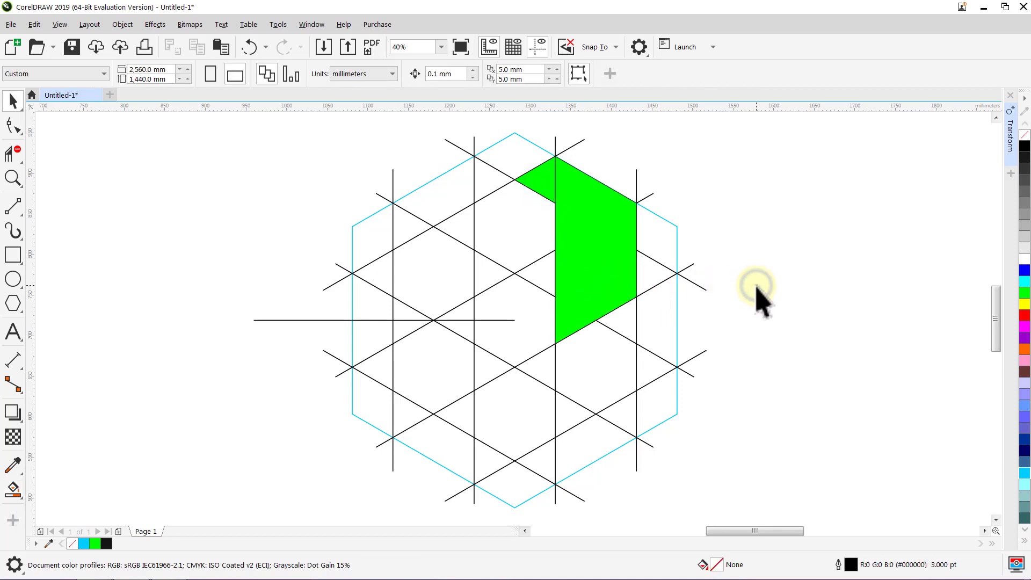
# Delete the grouped hexagon and construction lines.
pyautogui.click(701, 287)
pyautogui.press('Delete')
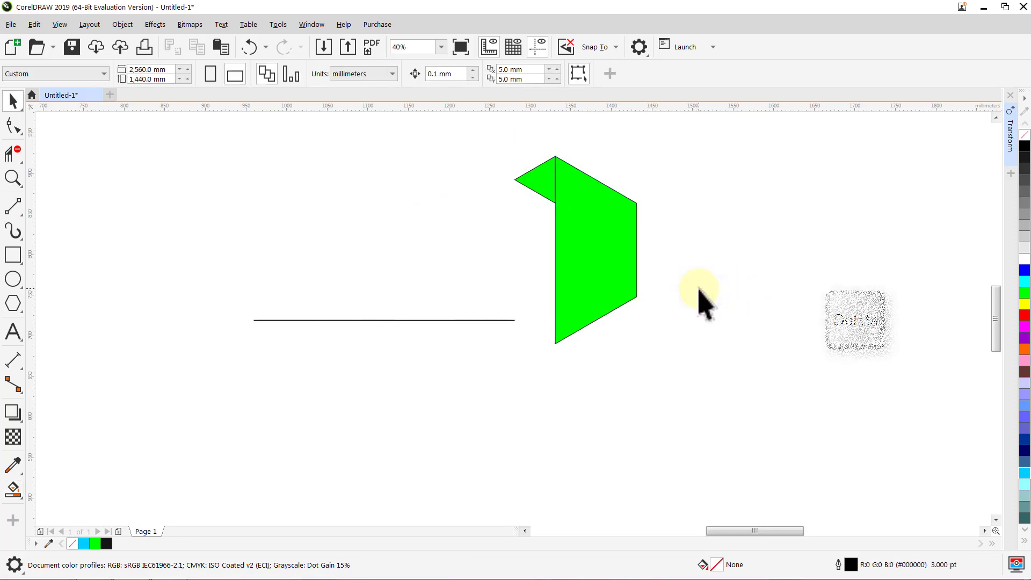
# Remove the fill from the green triangle and four-sided shape and set their outline width to 24 pt.
pyautogui.moveTo(646, 183); pyautogui.dragTo(493, 369)
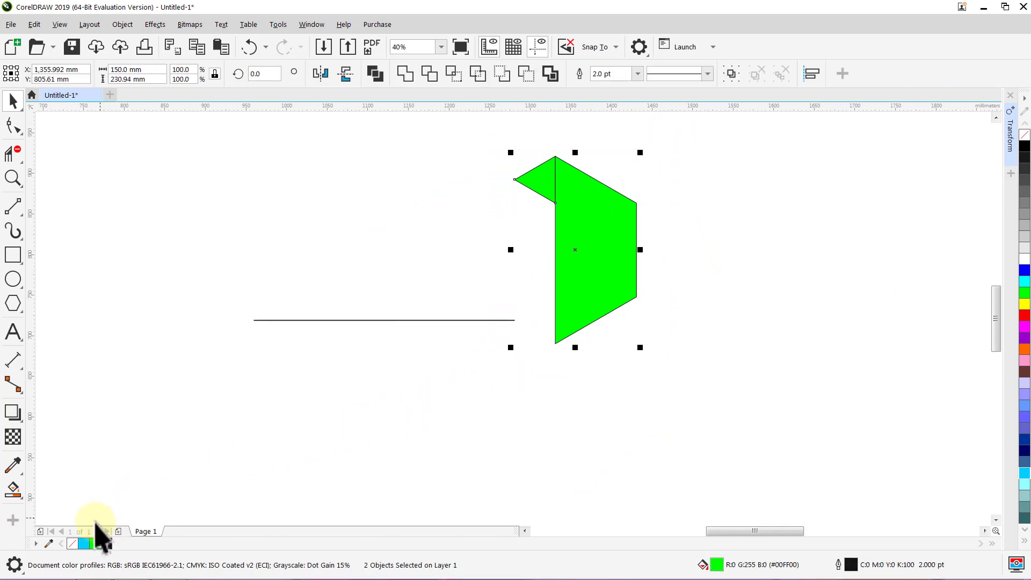
pyautogui.click(71, 543)
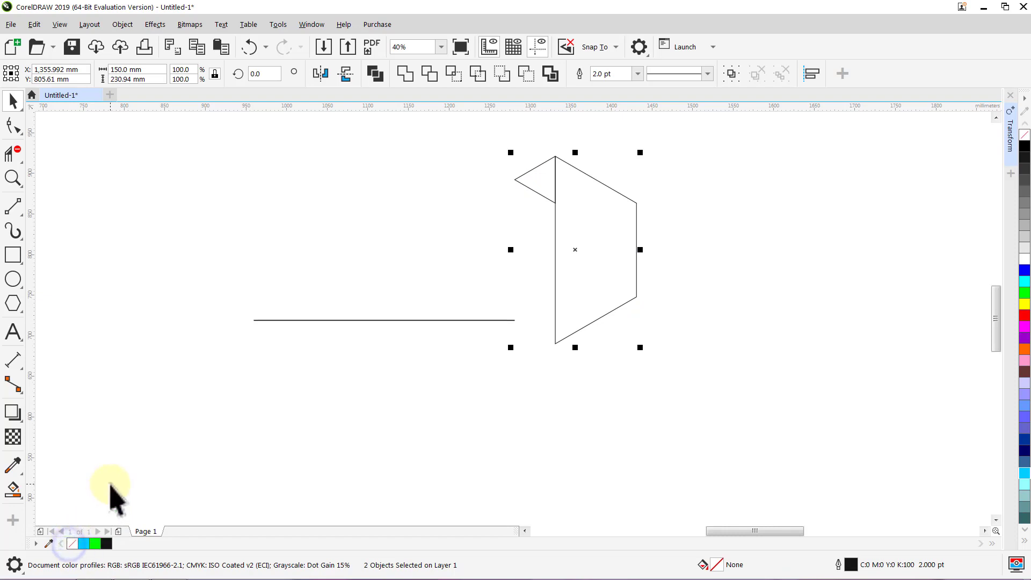
pyautogui.click(636, 73)
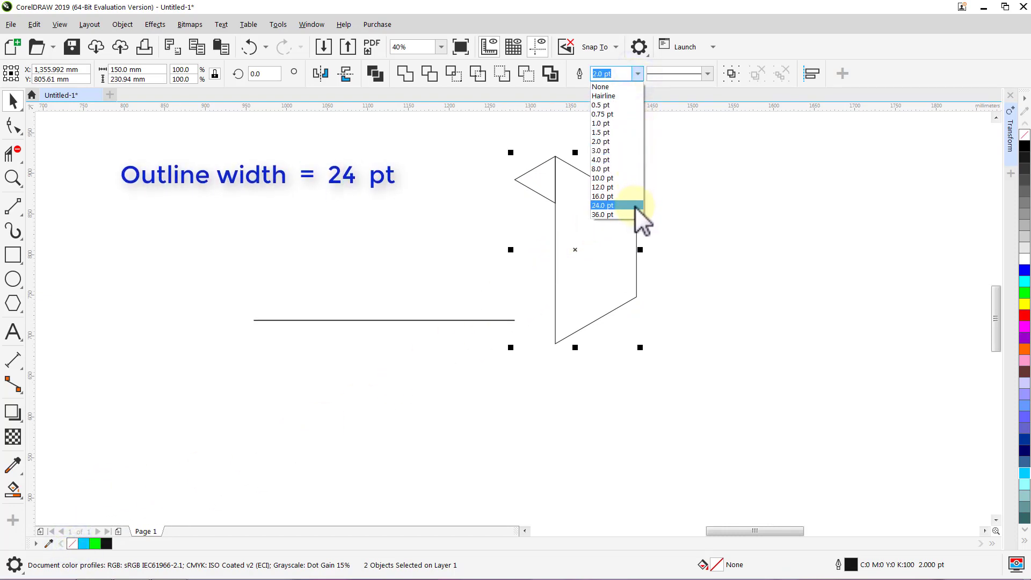
pyautogui.click(635, 206)
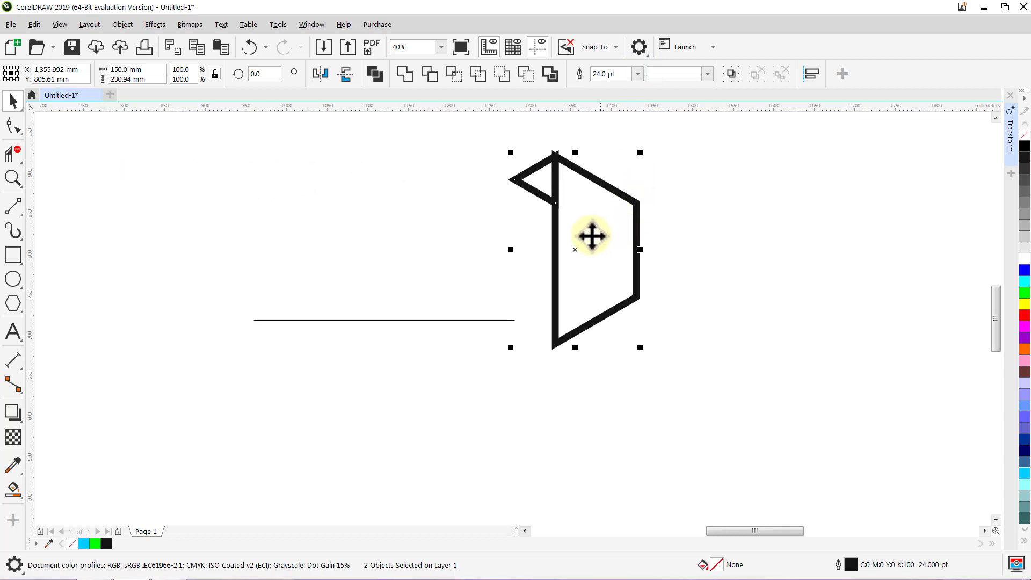
# Give the outlines of both selected shapes round corners in the object properties.
pyautogui.click(303, 24)
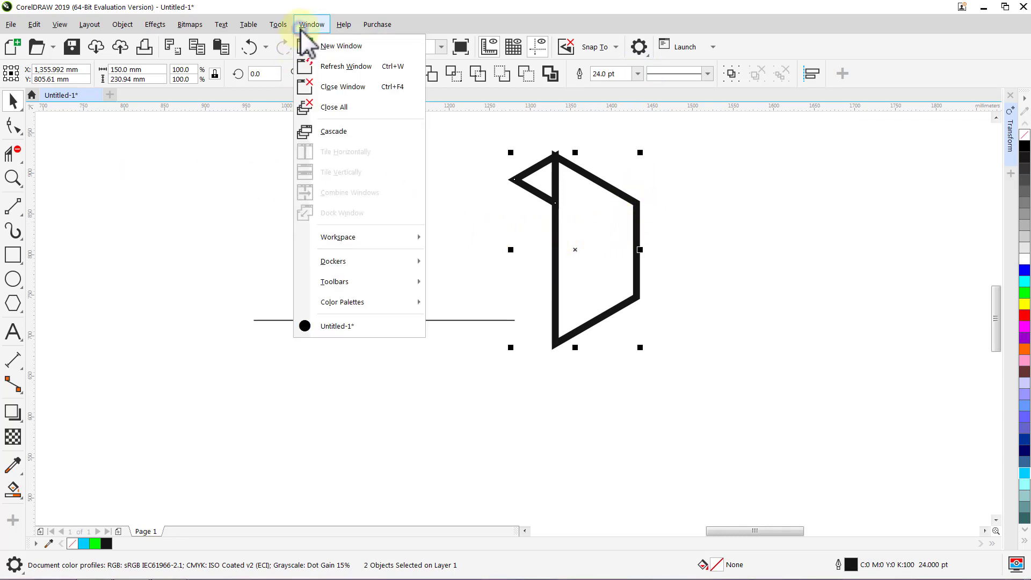
pyautogui.moveTo(313, 259)
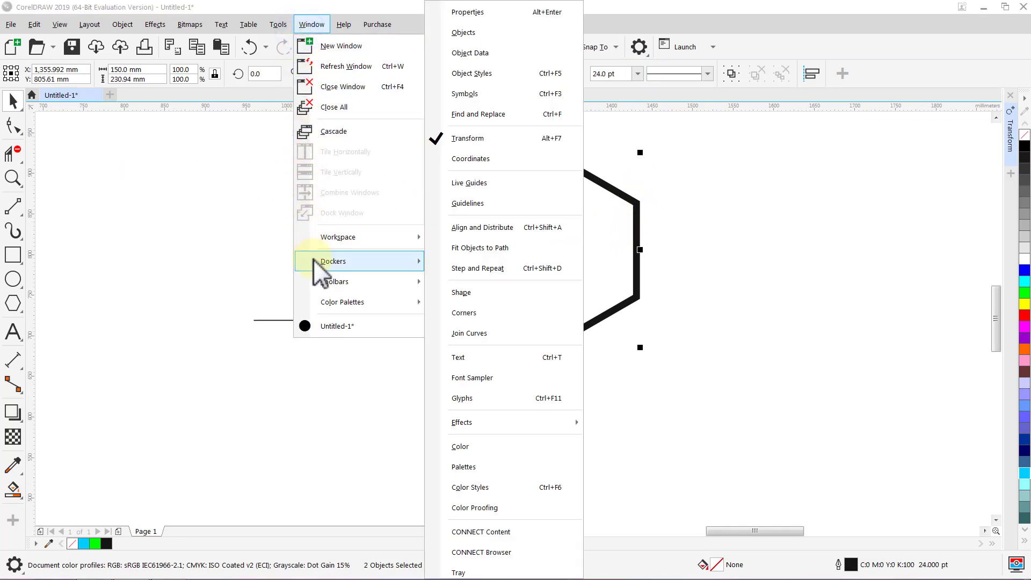
pyautogui.click(472, 13)
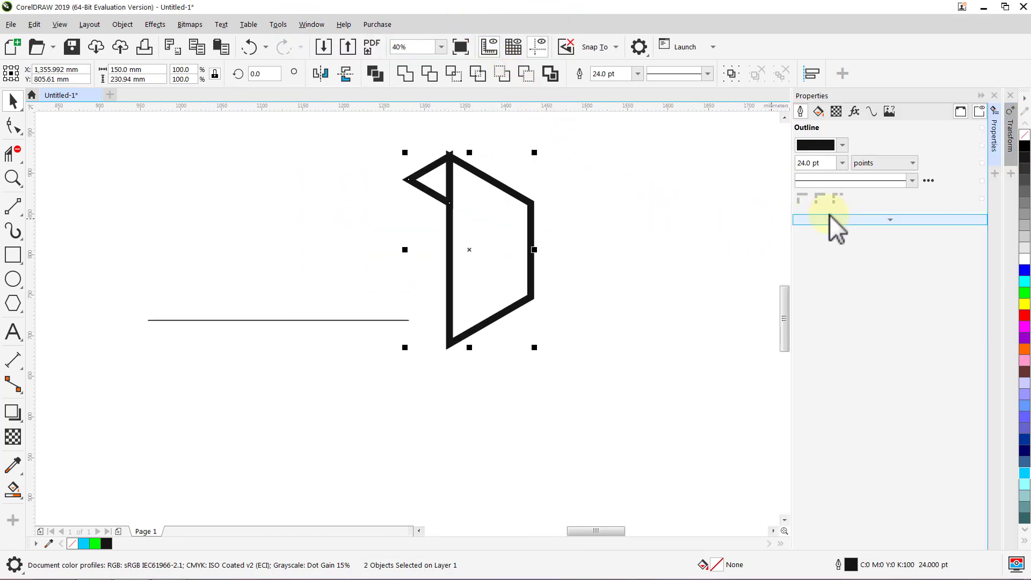
pyautogui.click(887, 217)
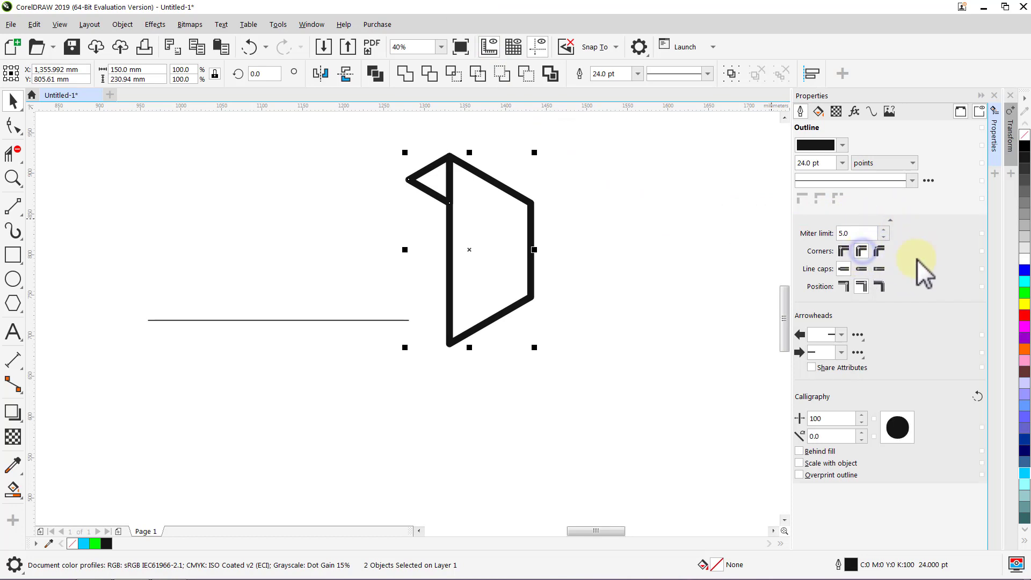
pyautogui.click(994, 96)
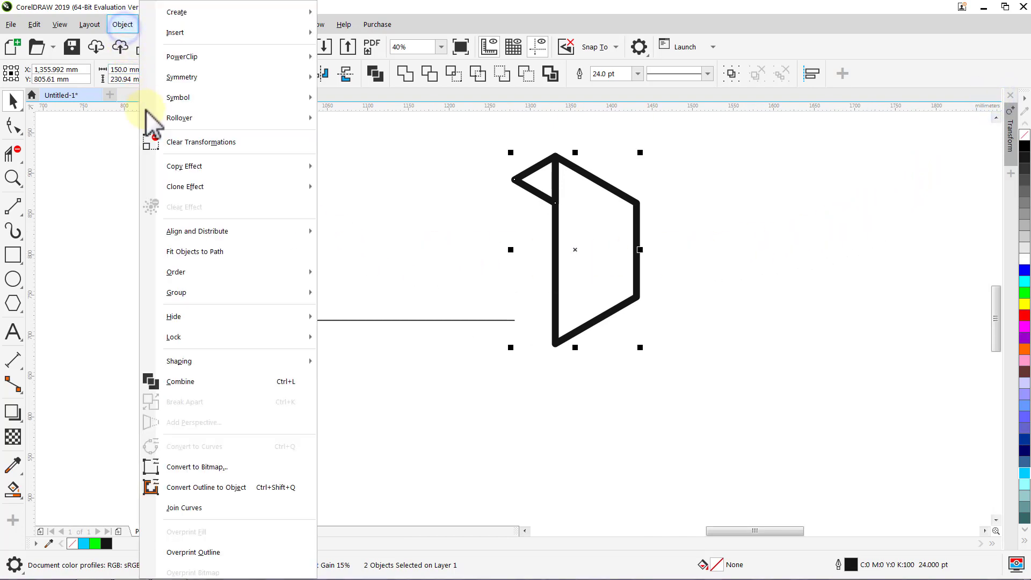
# Convert both shapes' outlines to objects and group the two results.
pyautogui.click(222, 485)
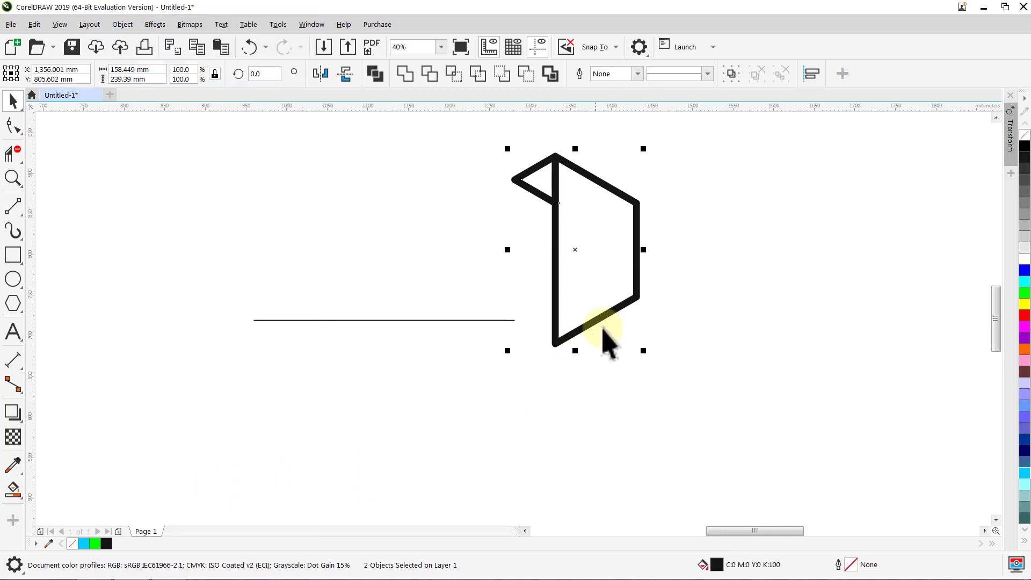
pyautogui.click(726, 74)
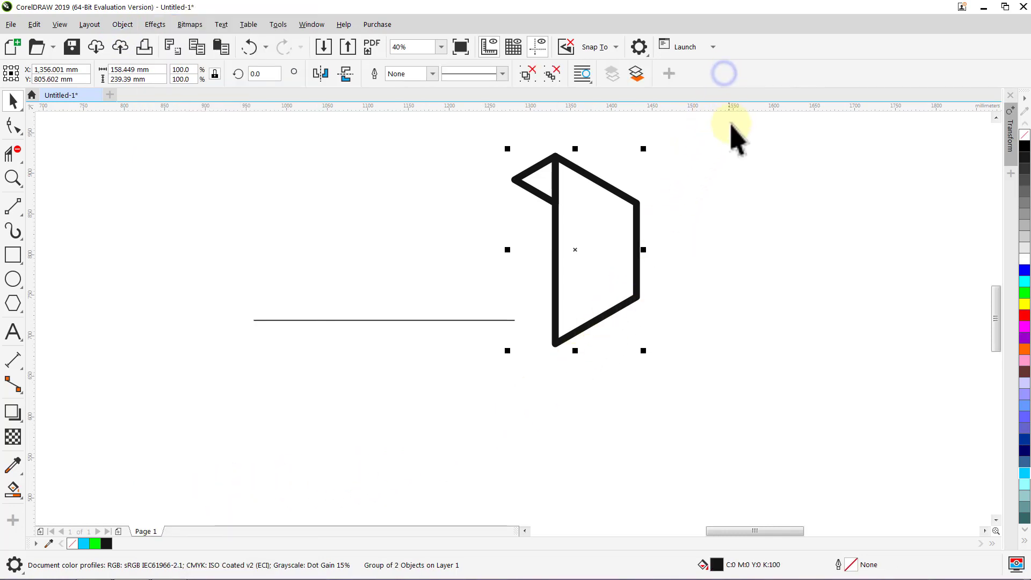
pyautogui.click(734, 148)
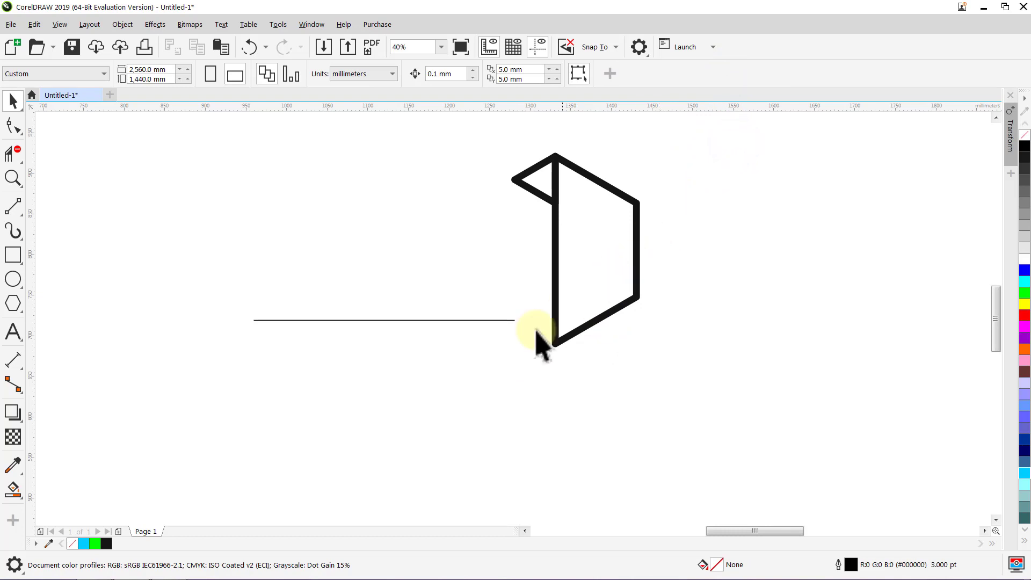
# Smart-fill the areas inside the thick triangle and four-sided outlines with green and a 2 pt black outline.
pyautogui.click(14, 487)
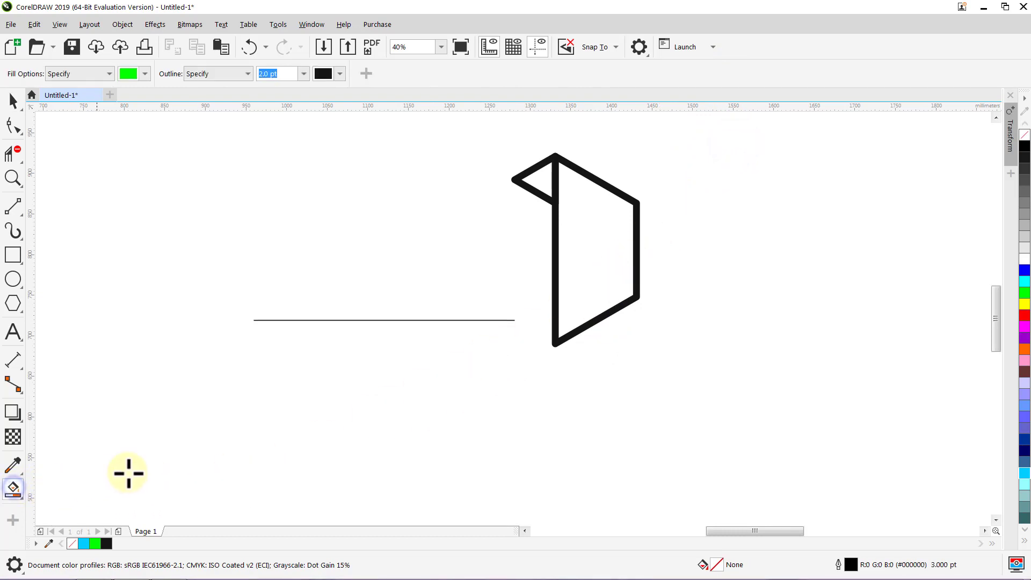
pyautogui.click(538, 188)
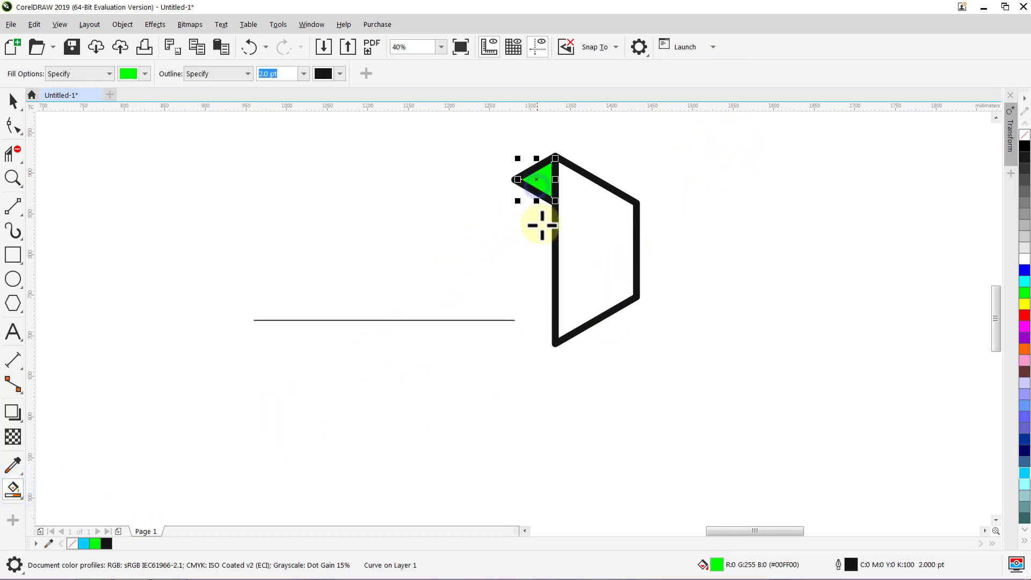
pyautogui.click(599, 250)
pyautogui.press('space')
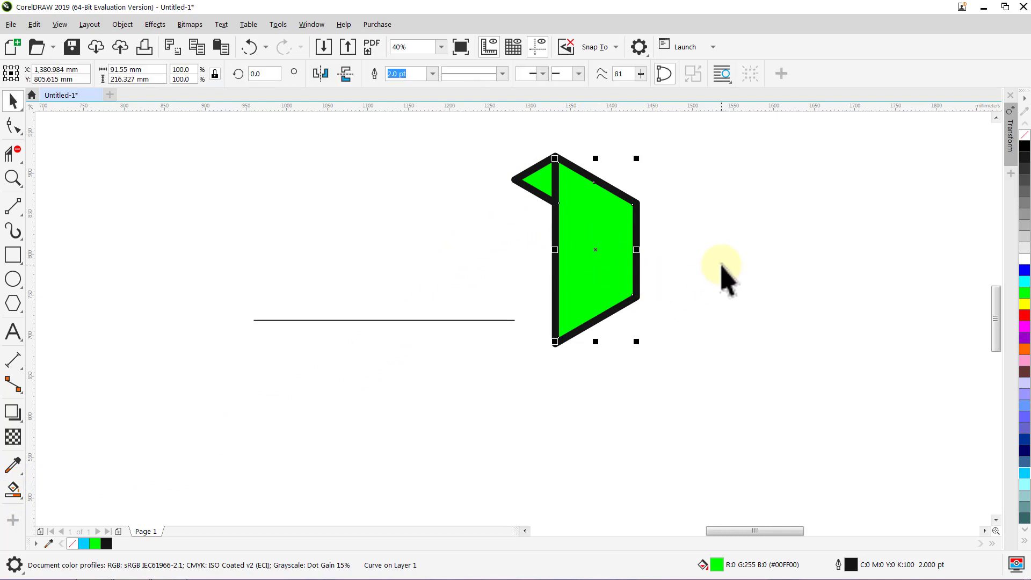
# Move the rotation centres of the green four-sided shape and the green triangle to the inner end of the horizontal line.
pyautogui.click(721, 265)
pyautogui.click(626, 263)
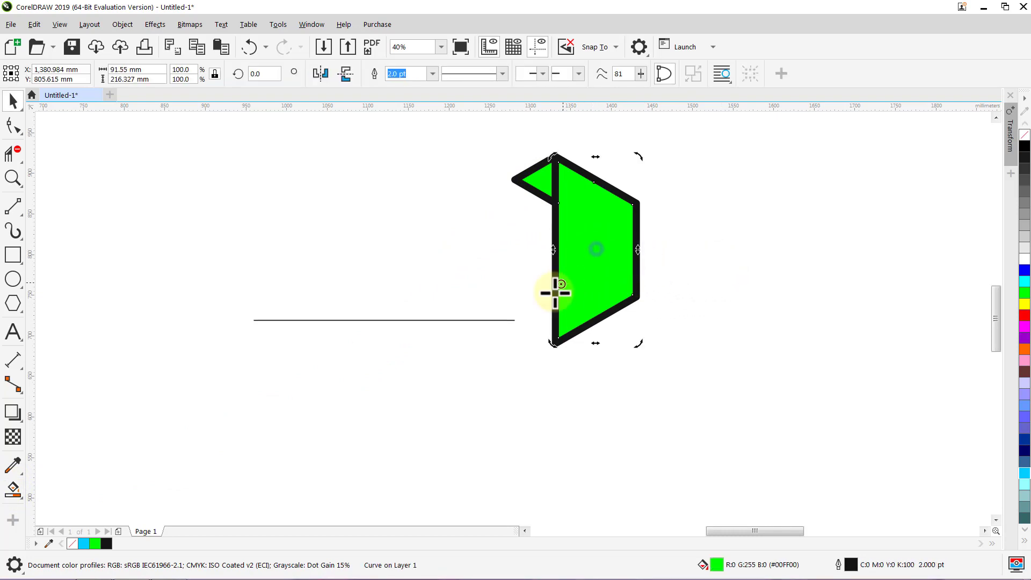
pyautogui.click(504, 355)
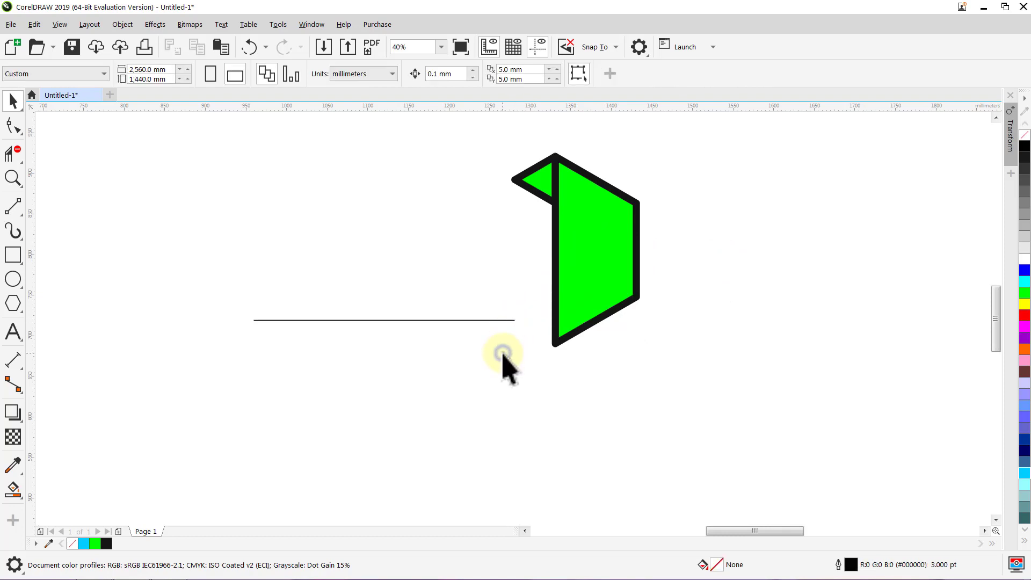
pyautogui.click(544, 185)
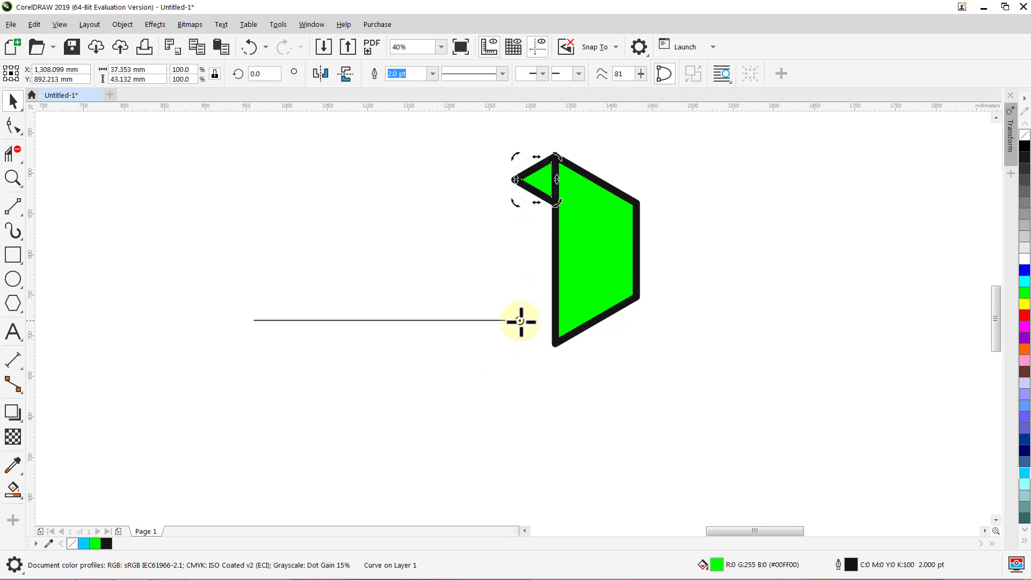
pyautogui.click(508, 364)
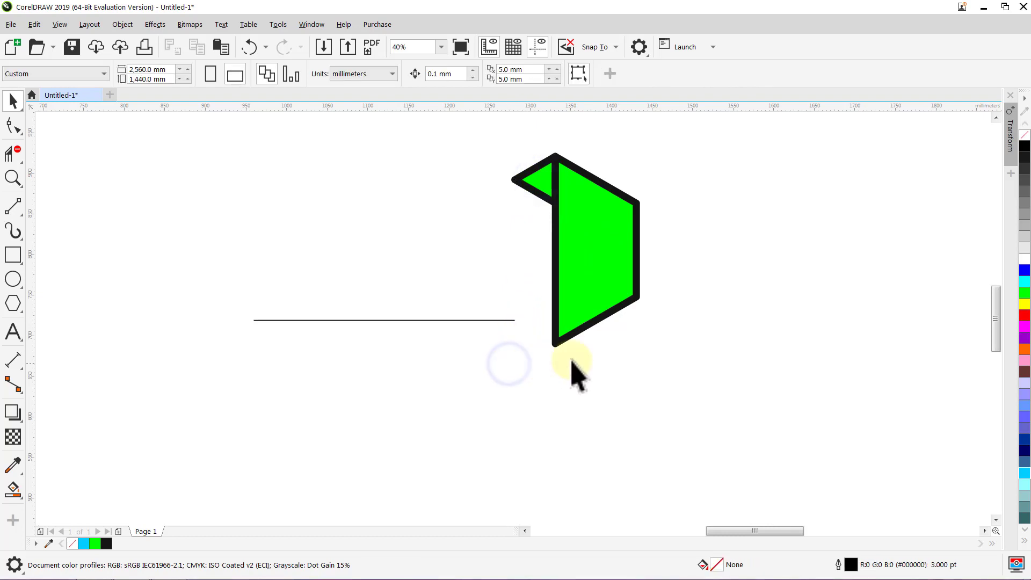
# Delete the group of thick black outlines around the green shapes.
pyautogui.click(637, 301)
pyautogui.press('Delete')
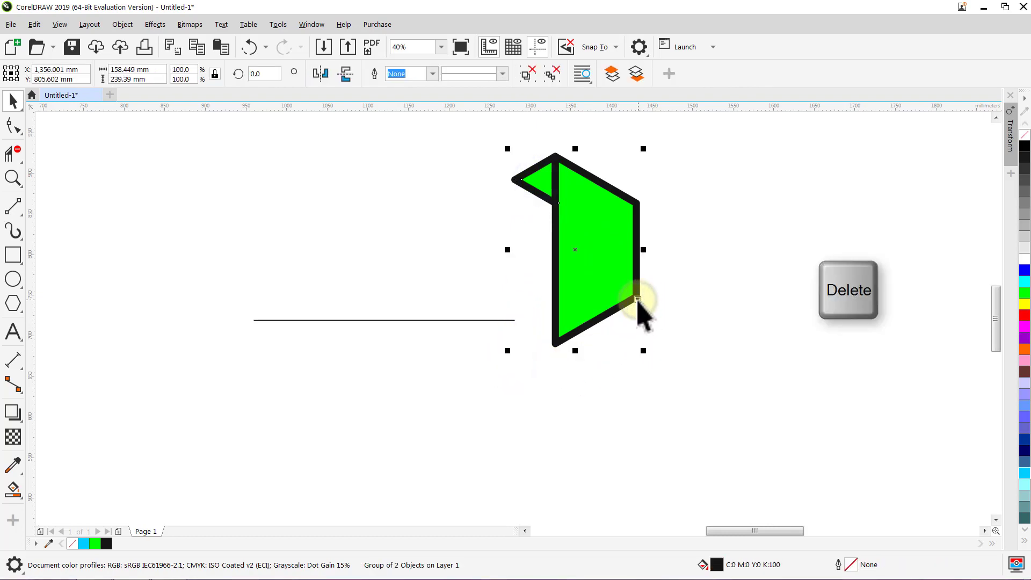
# Rotate five copies of the green four-sided shape by 60° around its moved centre.
pyautogui.click(593, 263)
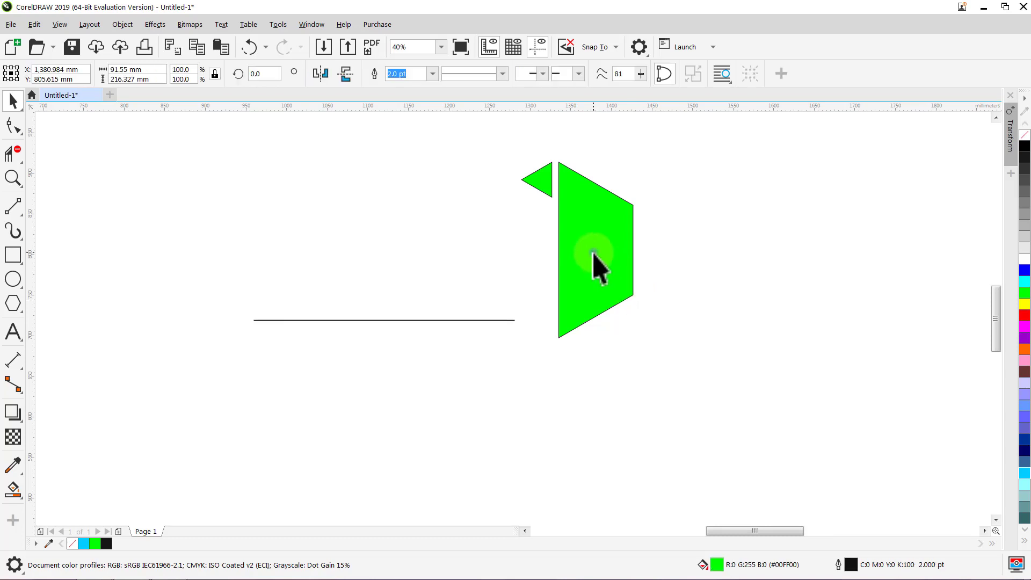
pyautogui.click(1008, 140)
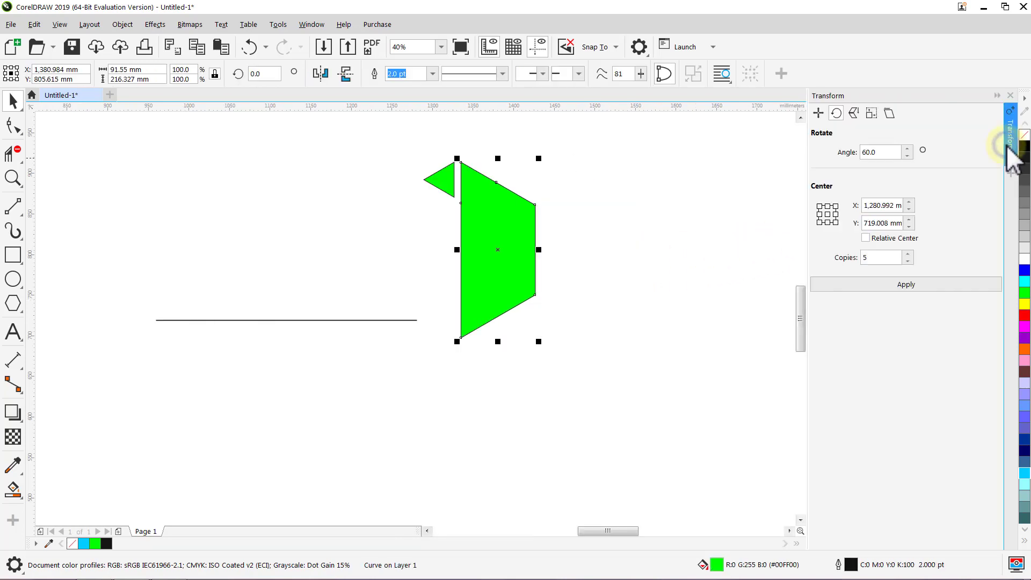
pyautogui.click(929, 285)
pyautogui.click(760, 278)
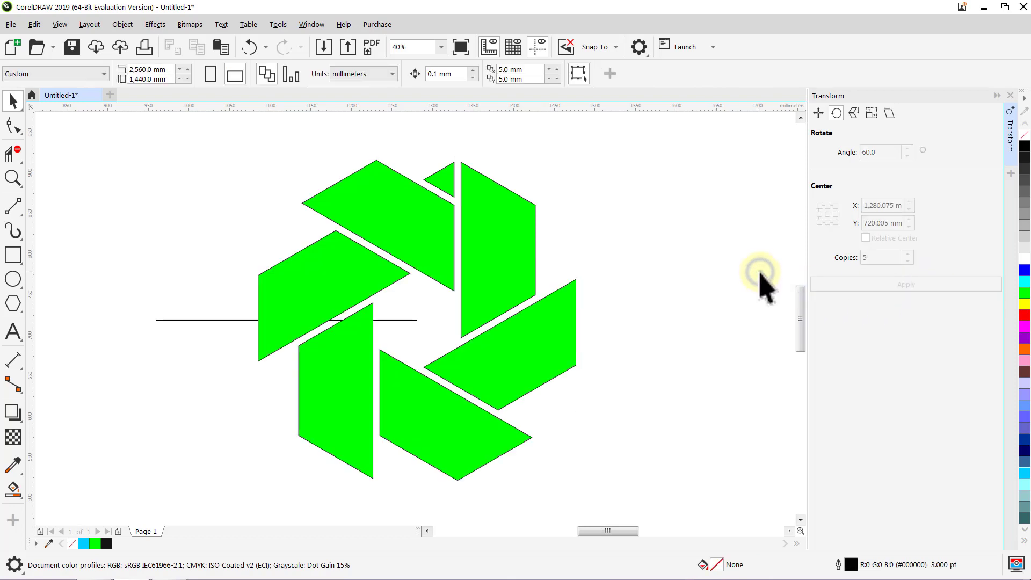
# Rotate five copies of the small green triangle by 60° around the design's centre and close the Transform settings.
pyautogui.click(448, 186)
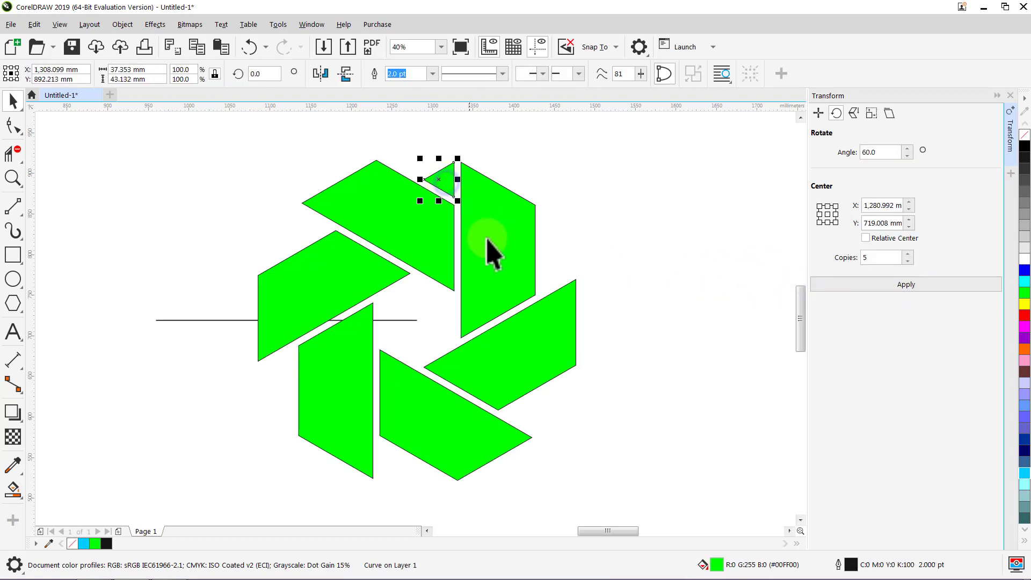
pyautogui.click(868, 285)
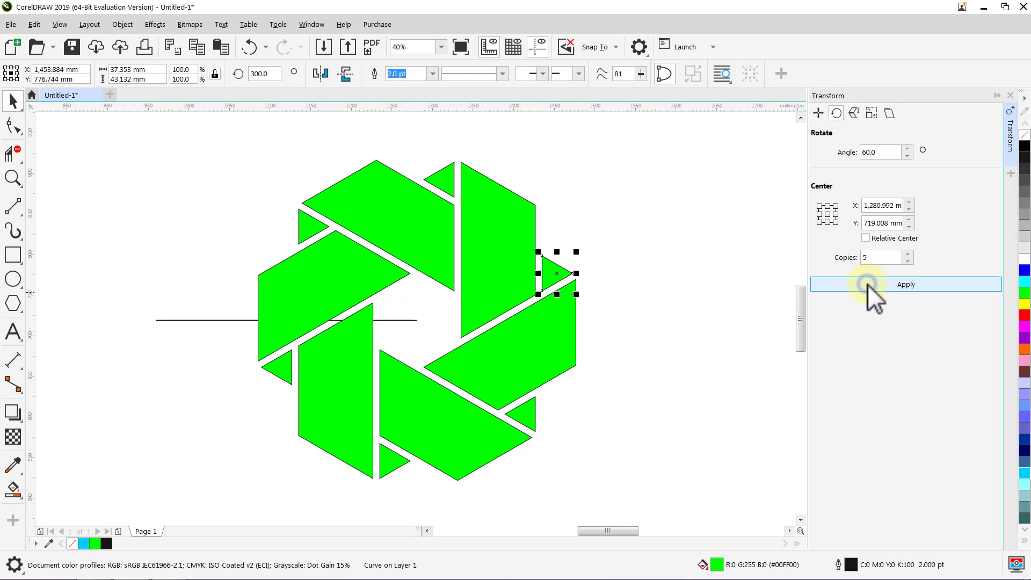
pyautogui.click(720, 252)
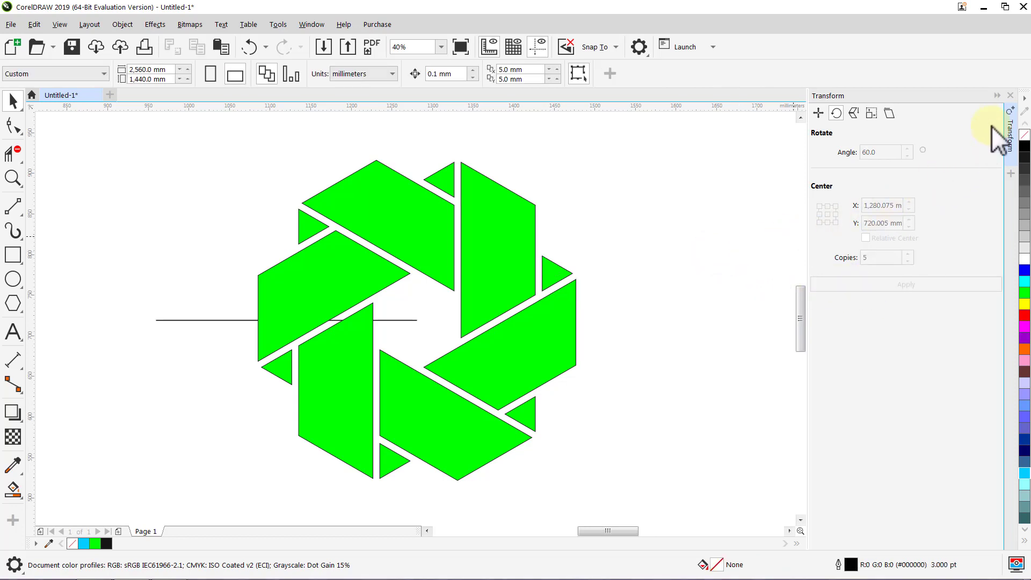
pyautogui.click(1010, 95)
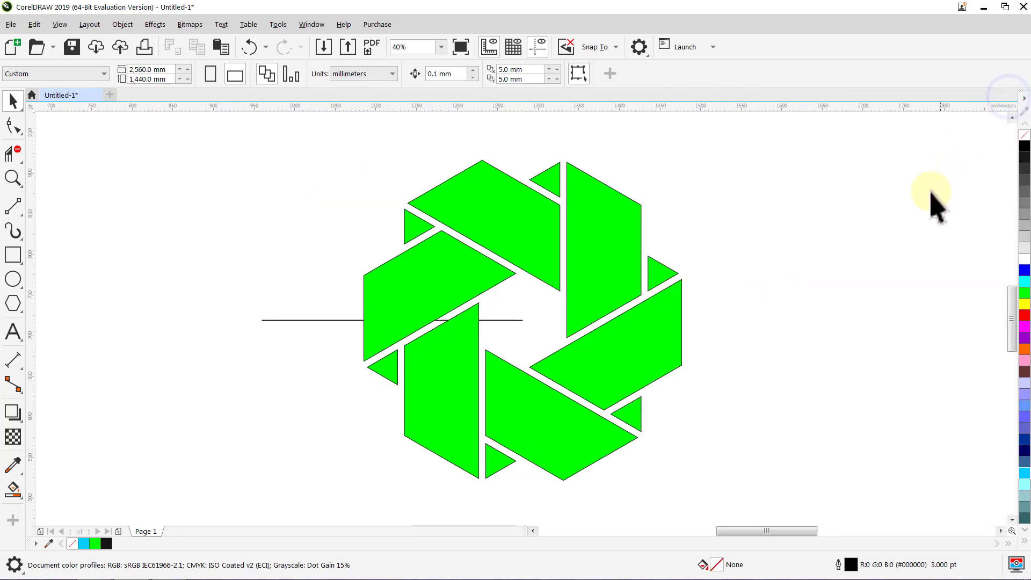
# Delete the horizontal construction line crossing the design.
pyautogui.click(314, 320)
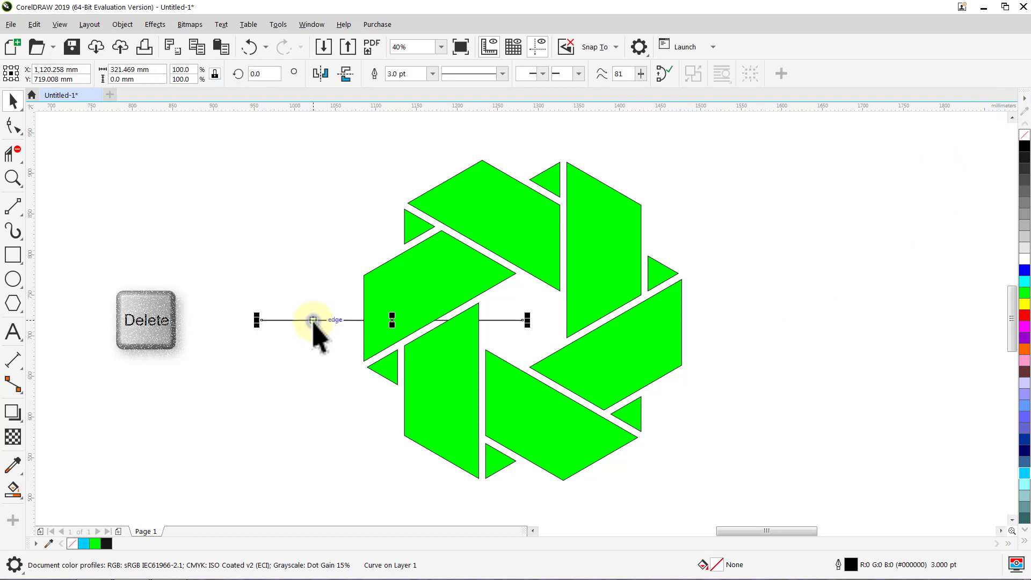
pyautogui.press('Delete')
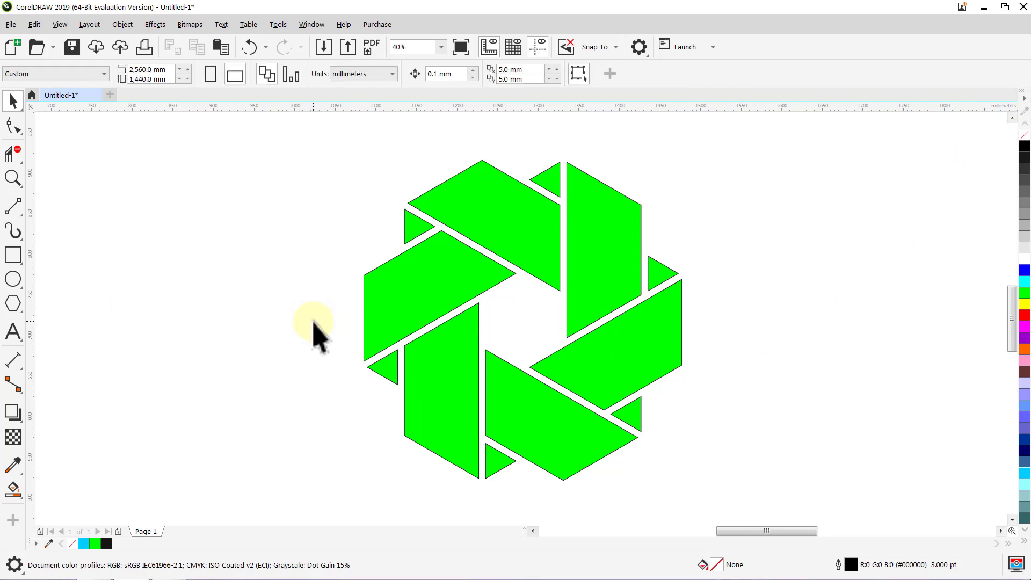
# Weld all the green shapes into one curve and set its outline to None.
pyautogui.hotkey('ctrl', 'a')
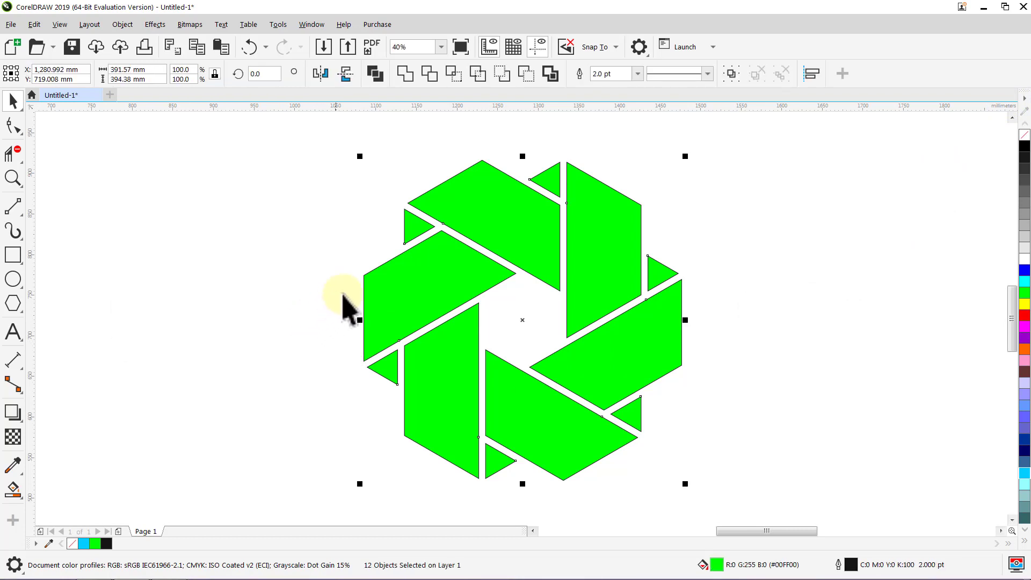
pyautogui.click(407, 77)
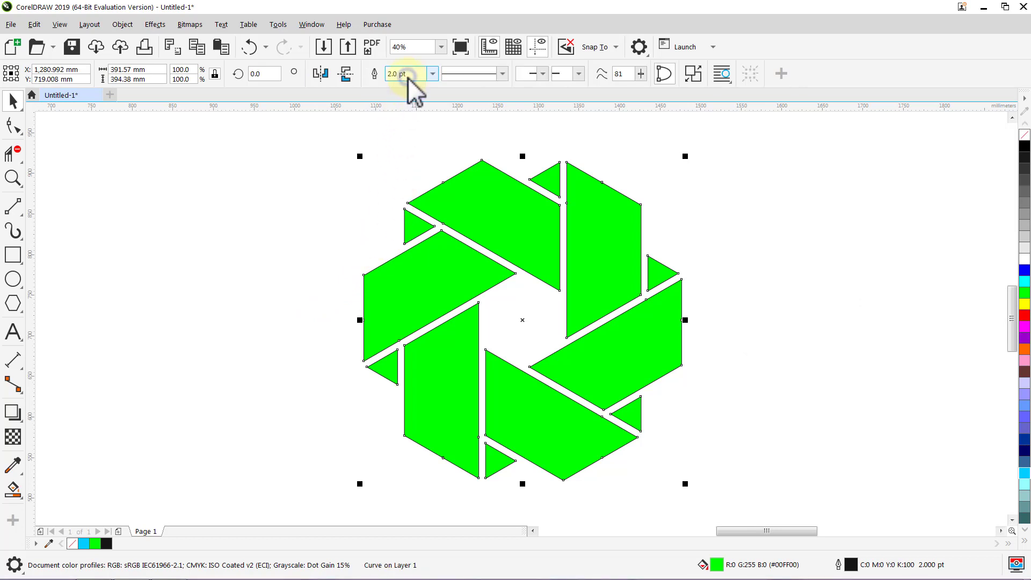
pyautogui.click(433, 74)
pyautogui.click(420, 88)
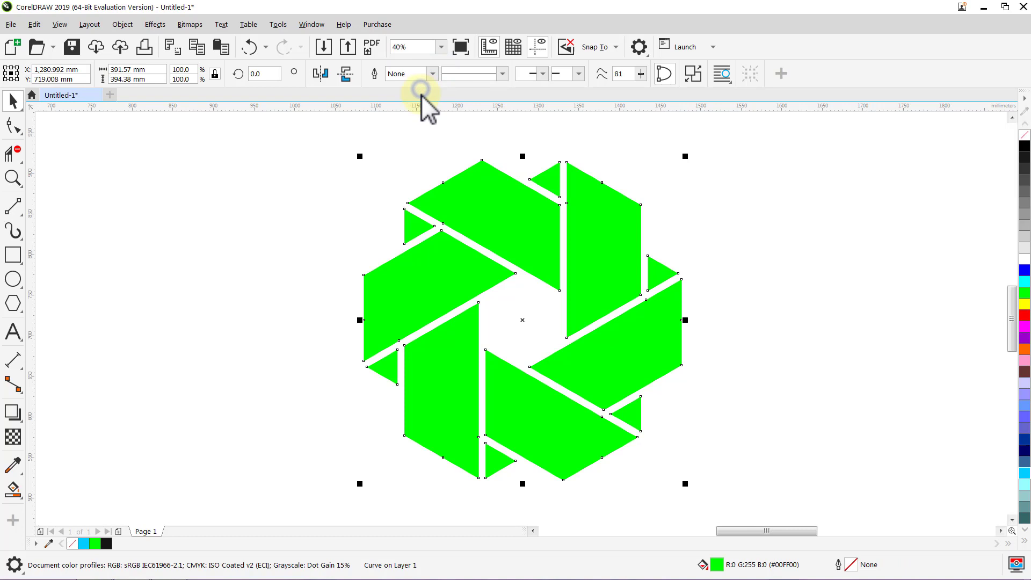
pyautogui.click(408, 144)
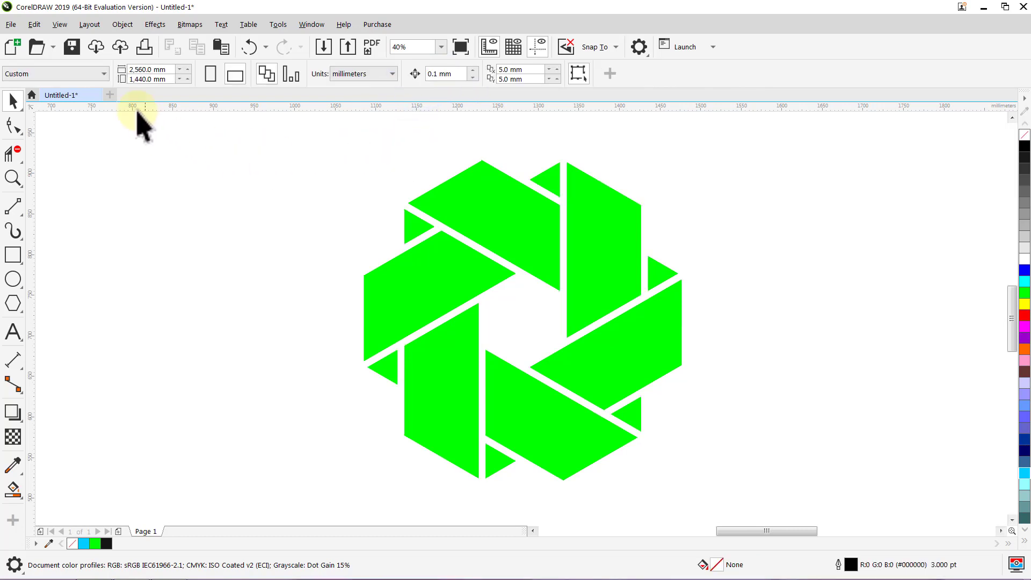
# Set the page background to a solid orange from the RGB palette.
pyautogui.click(82, 28)
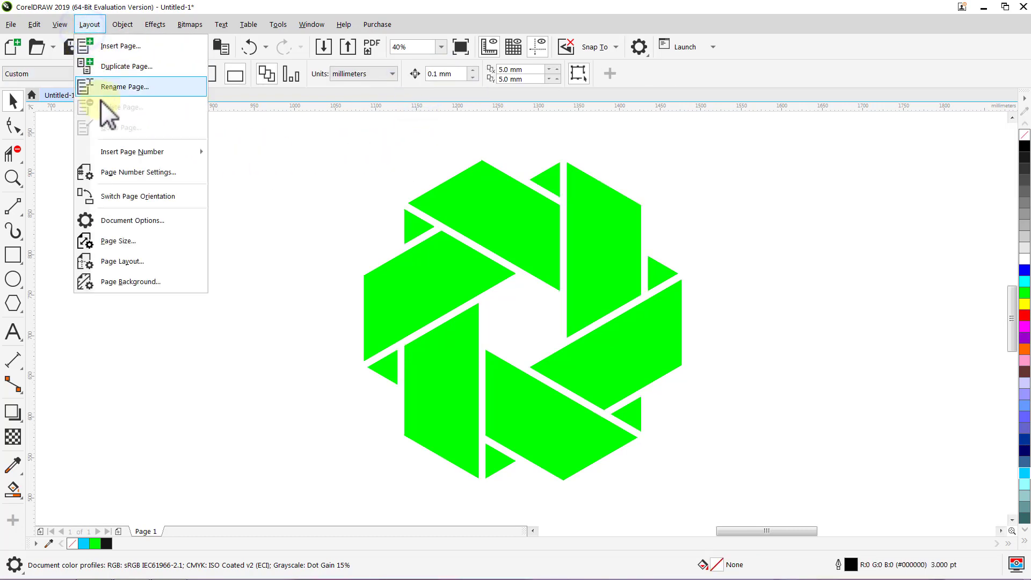
pyautogui.click(119, 221)
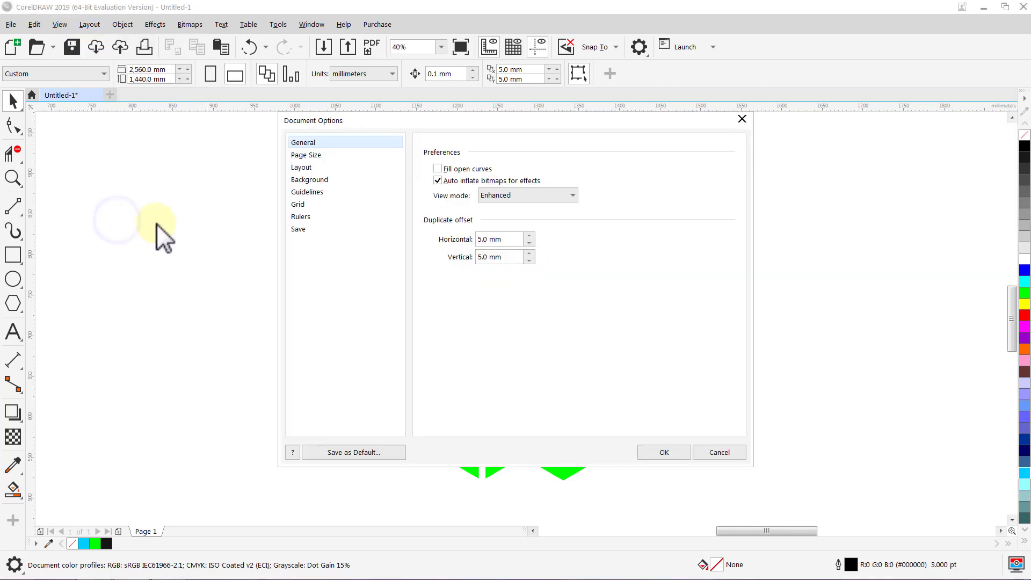
pyautogui.click(317, 178)
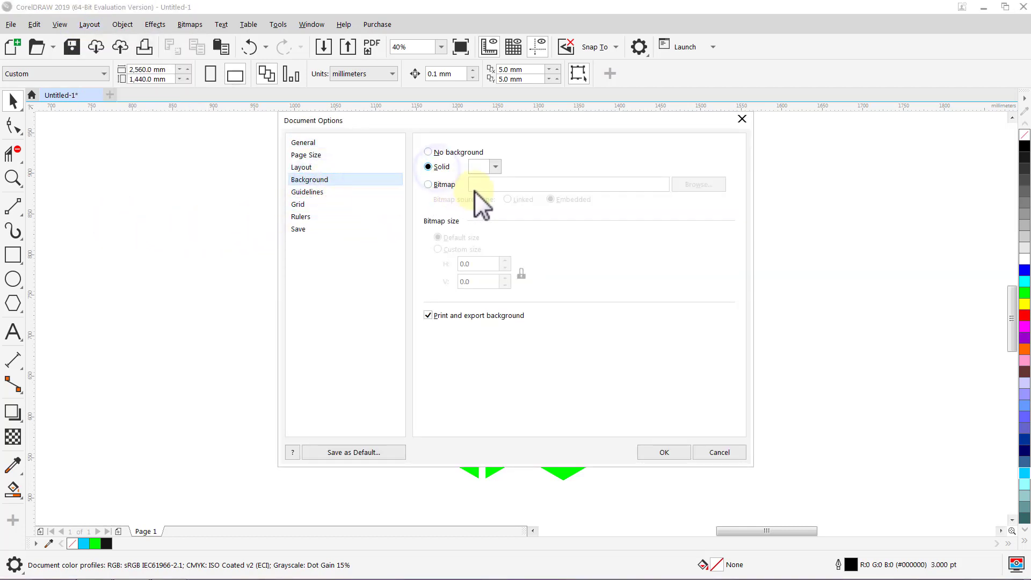
pyautogui.click(495, 168)
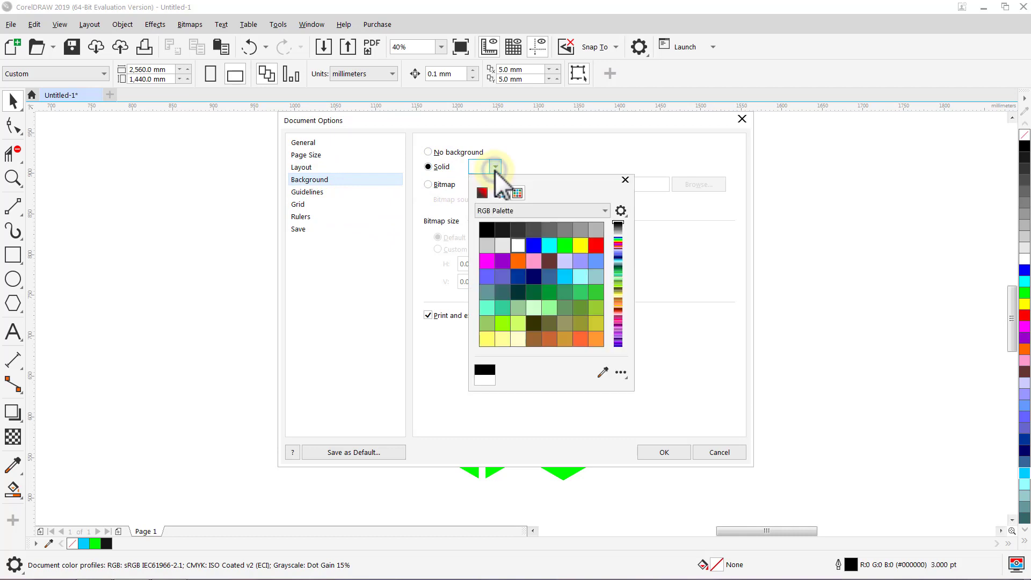
pyautogui.click(579, 339)
pyautogui.click(659, 453)
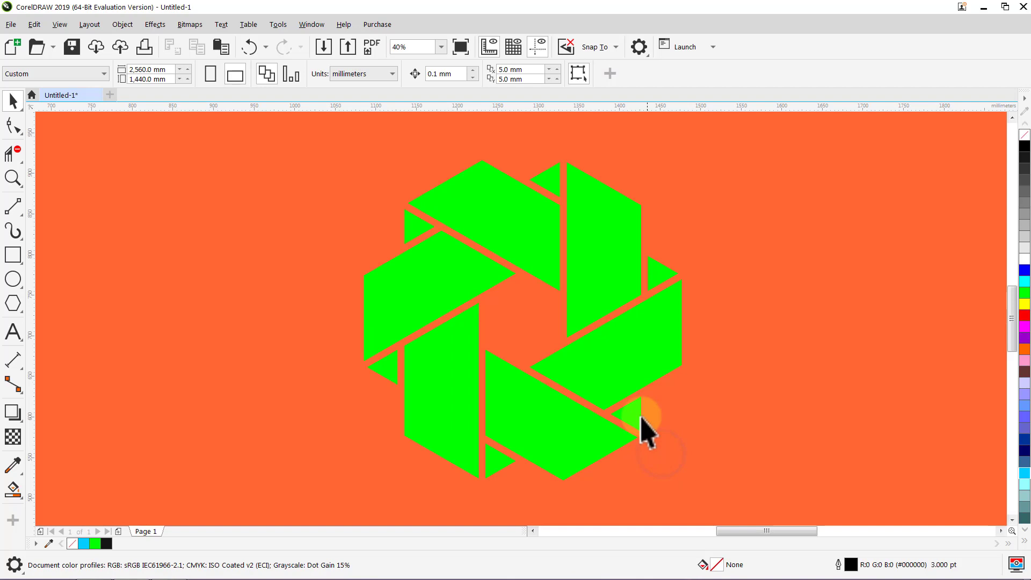
# Apply an elliptical fountain fill to the welded green curve.
pyautogui.click(617, 376)
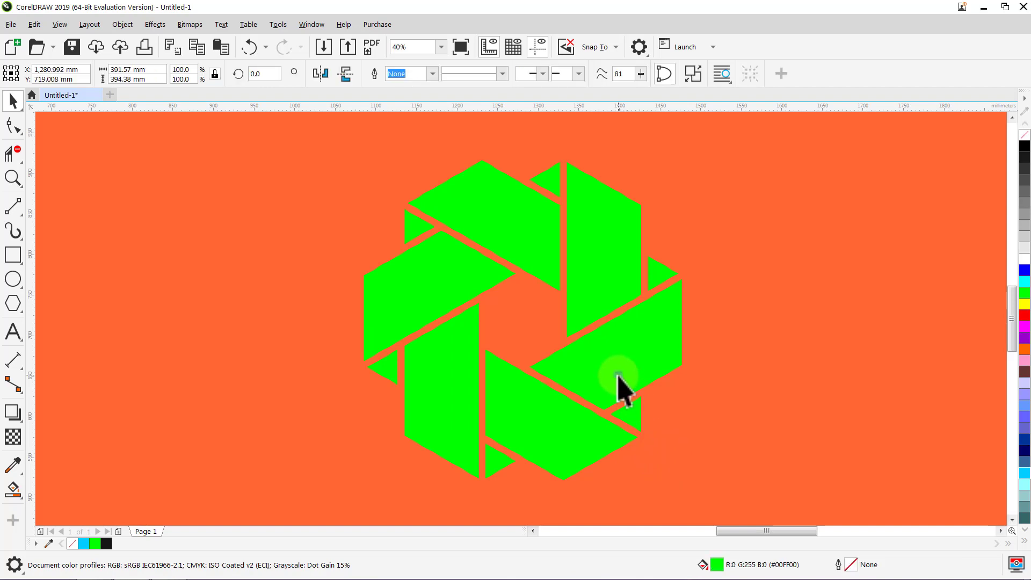
pyautogui.click(7, 492)
pyautogui.click(50, 493)
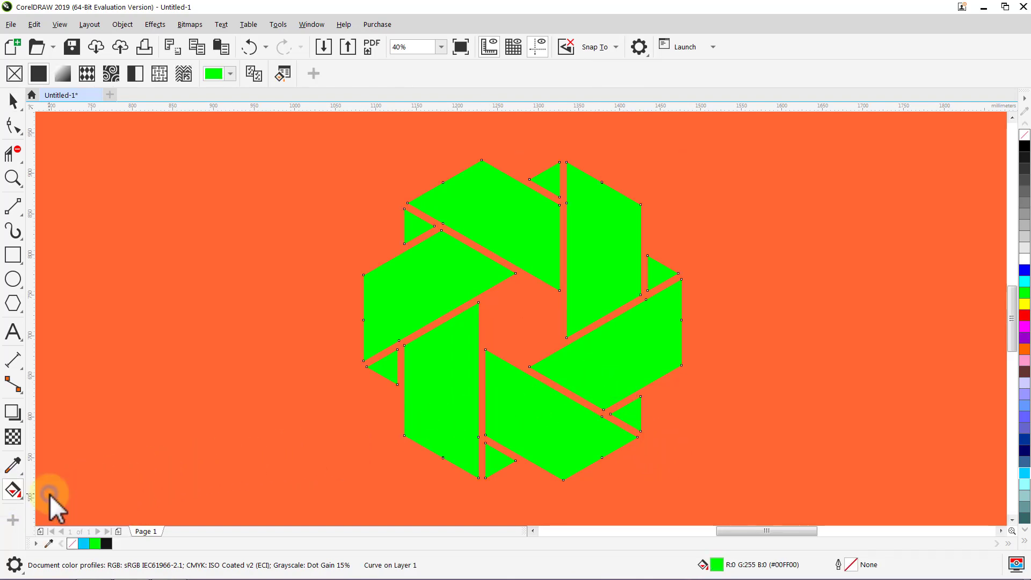
pyautogui.click(63, 79)
pyautogui.click(278, 75)
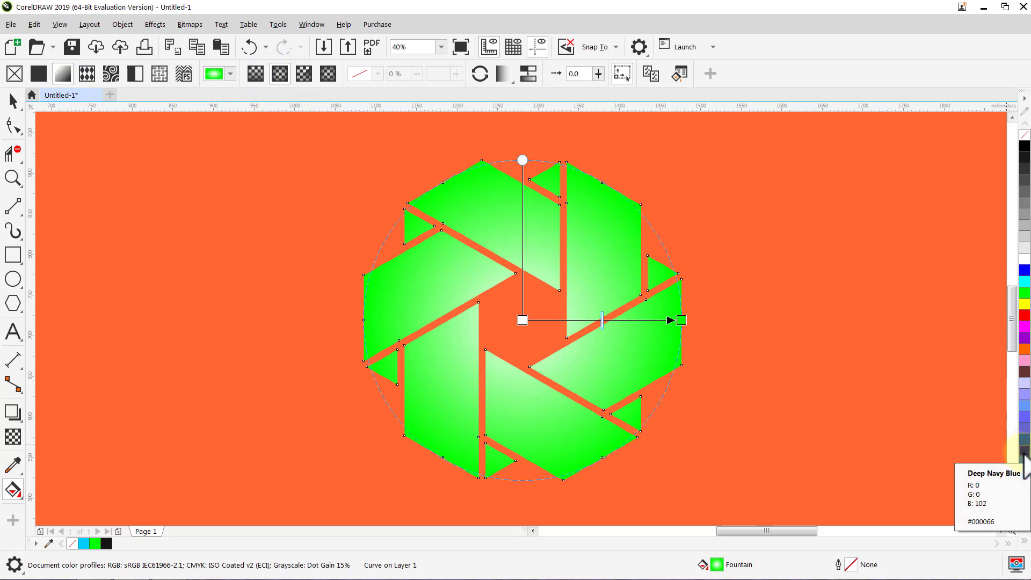
# Colour the fountain fill's outer node Deep Navy Blue and its centre node cyan.
pyautogui.moveTo(1024, 455); pyautogui.dragTo(684, 322)
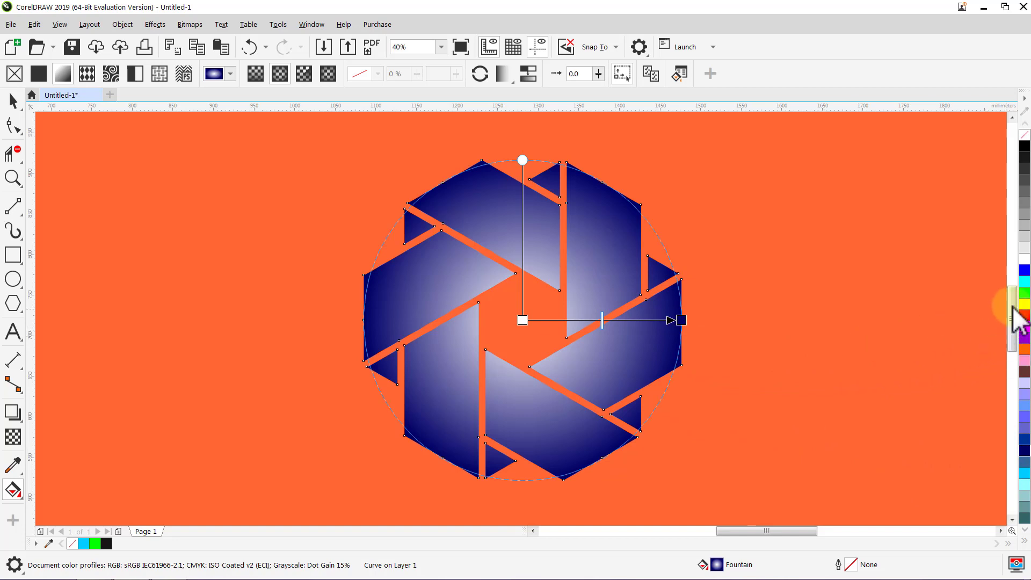
pyautogui.moveTo(1023, 284); pyautogui.dragTo(522, 322)
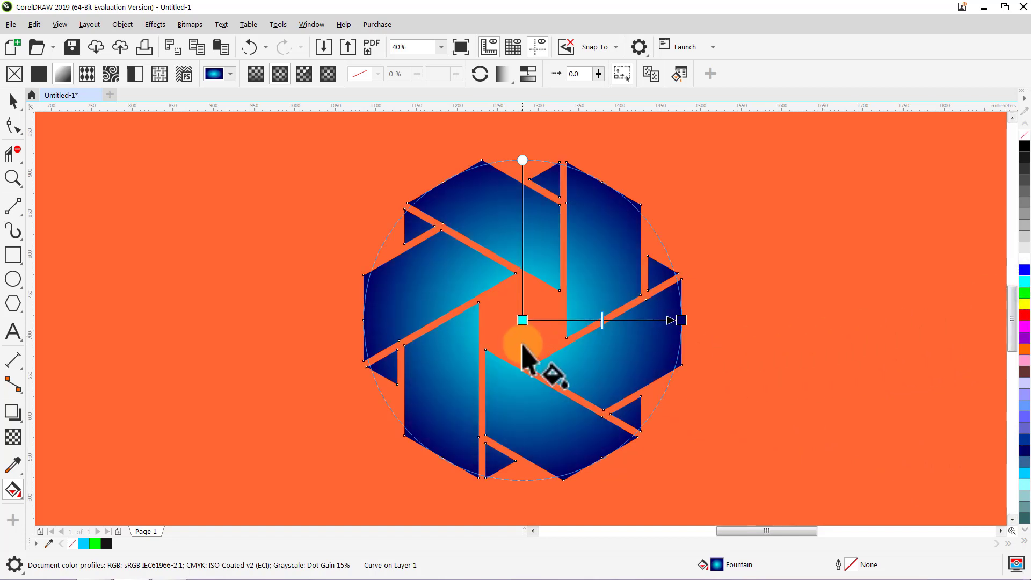
pyautogui.click(14, 102)
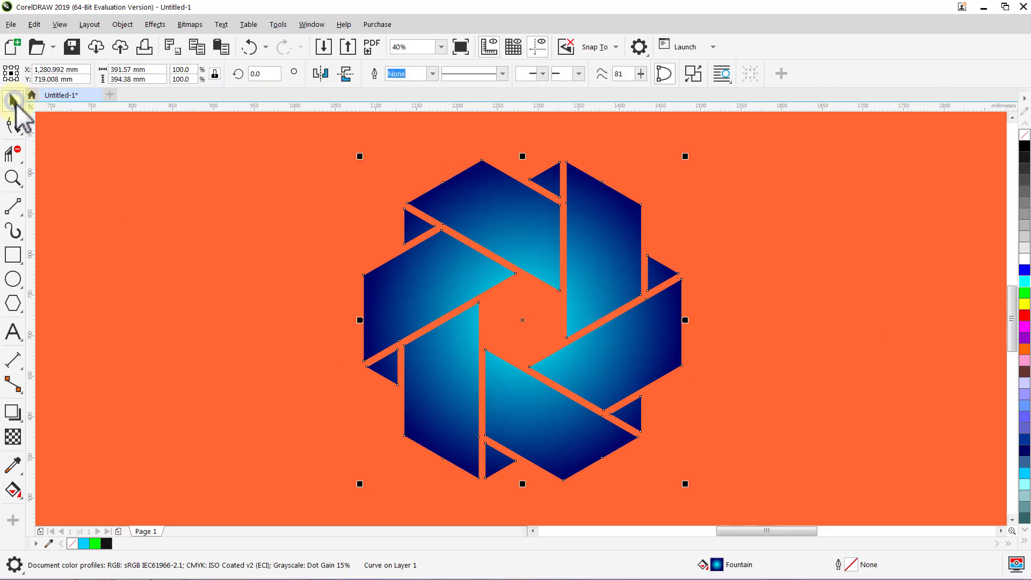
pyautogui.click(137, 202)
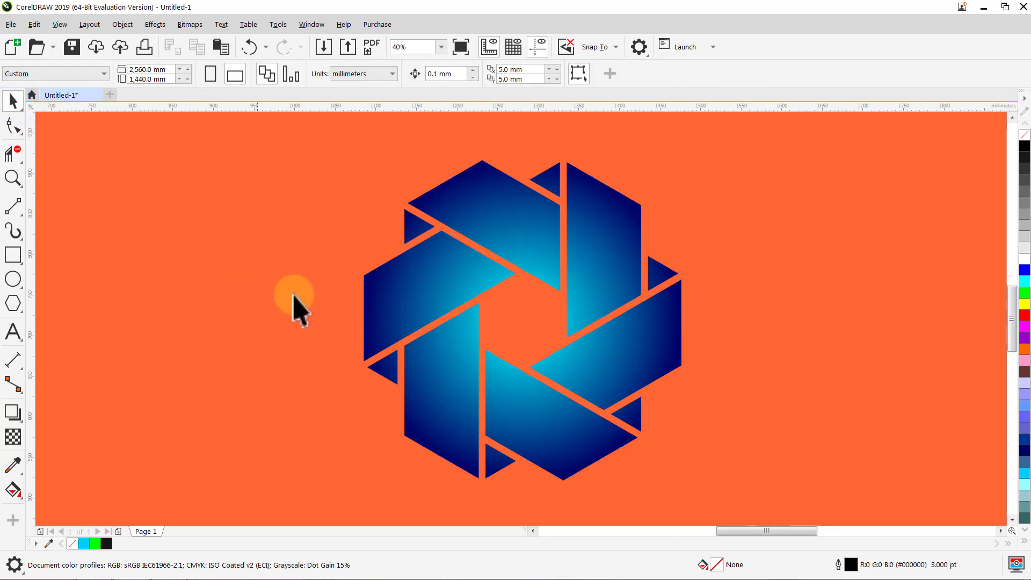
# Add an outside contour with 1 step and a 2.5 mm offset to the blue gradient curve.
pyautogui.click(388, 306)
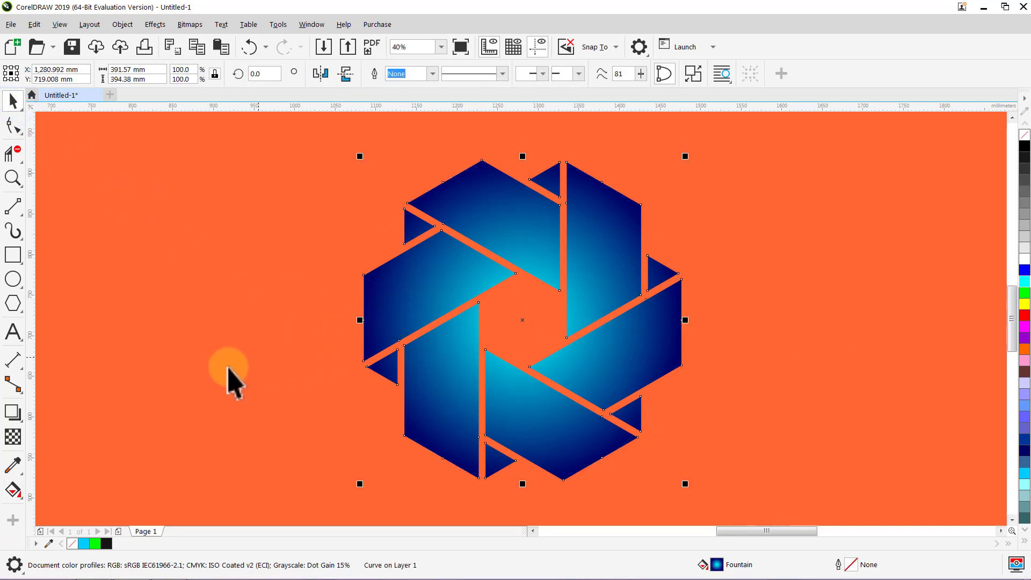
pyautogui.click(15, 409)
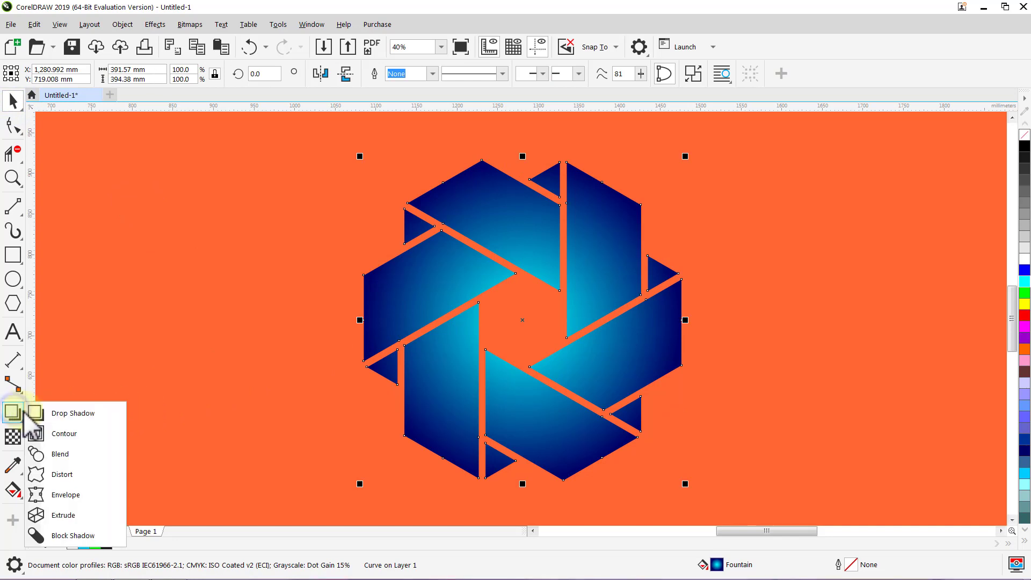
pyautogui.click(58, 433)
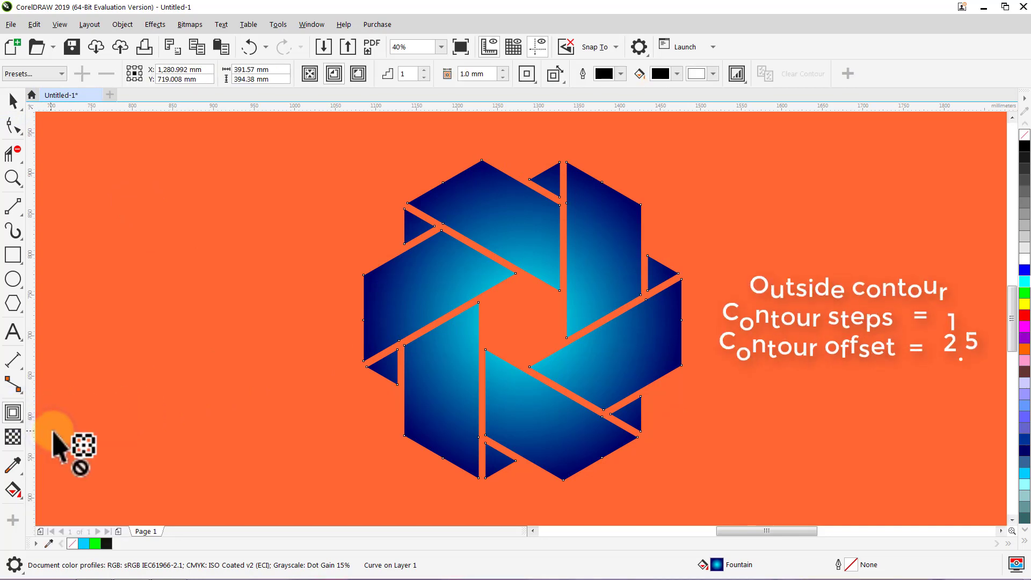
pyautogui.click(358, 74)
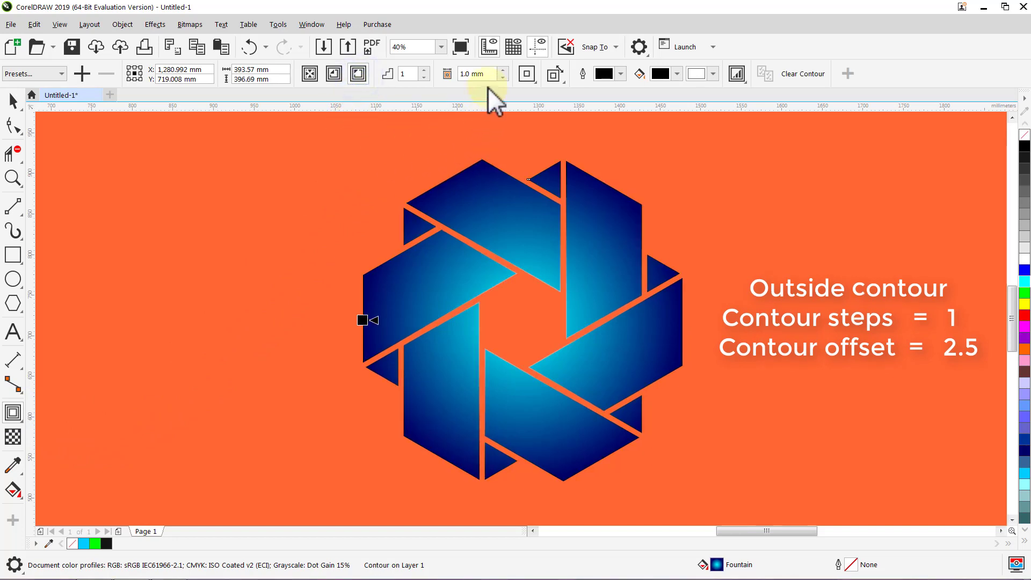
pyautogui.write('2')
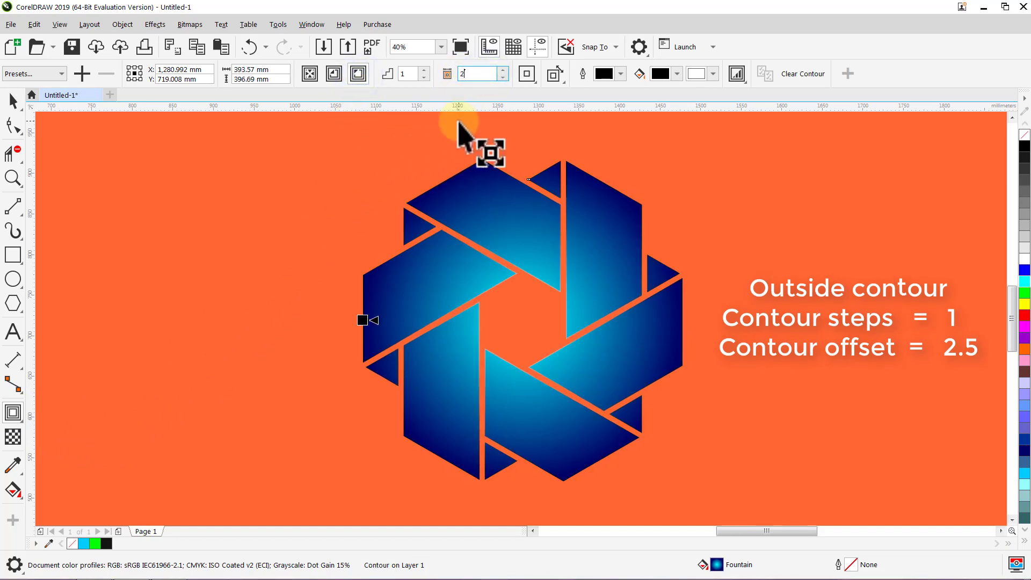
pyautogui.write('.5')
pyautogui.press('Return')
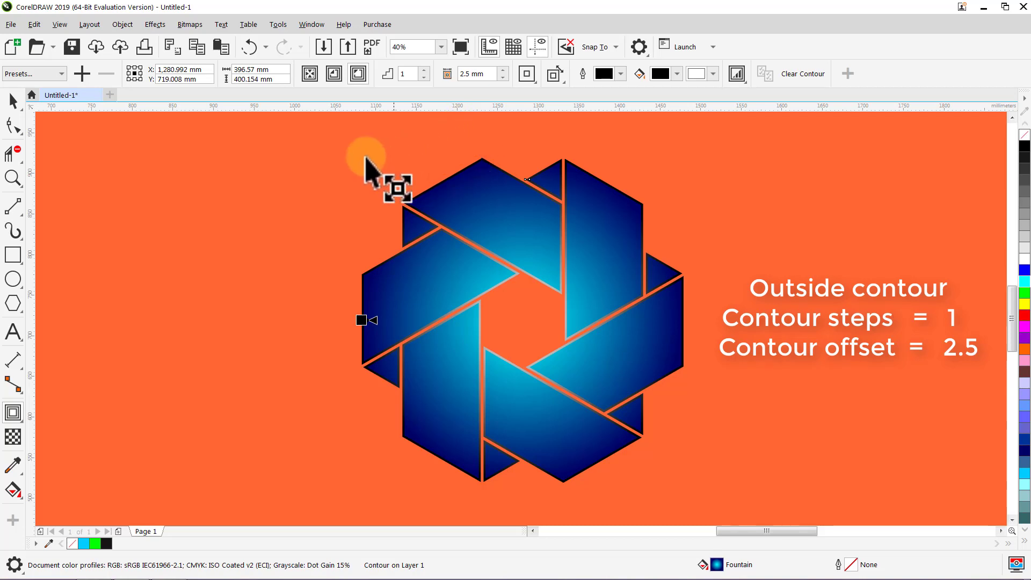
pyautogui.click(118, 150)
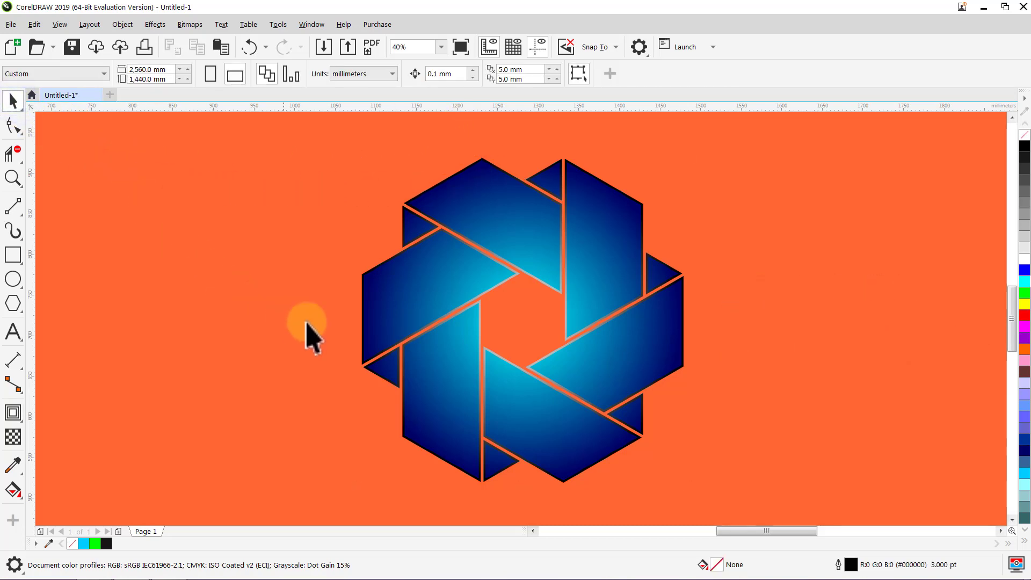
# Break the contour apart from the blue gradient curve.
pyautogui.click(363, 311)
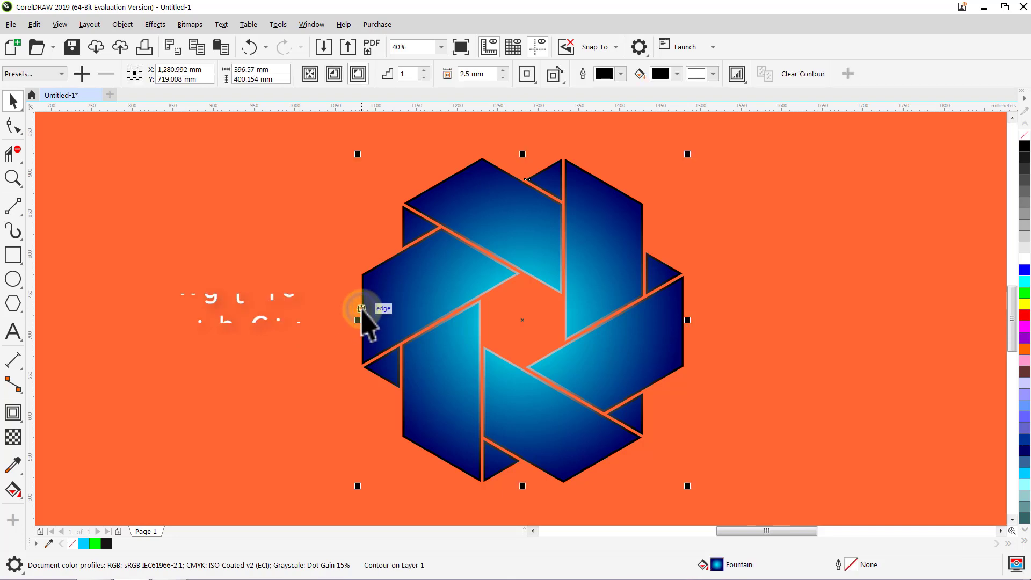
pyautogui.rightClick(362, 311)
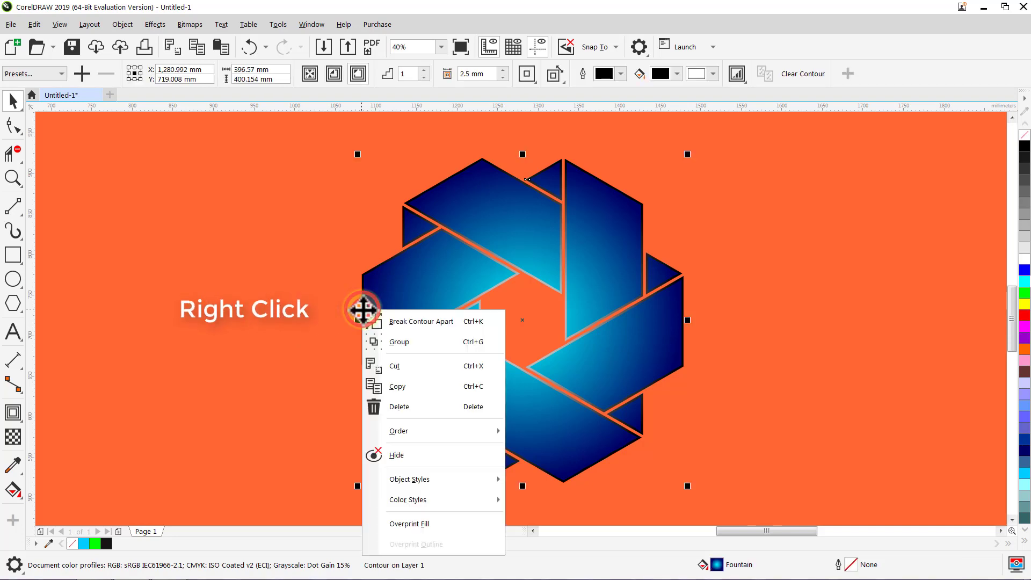
pyautogui.click(397, 322)
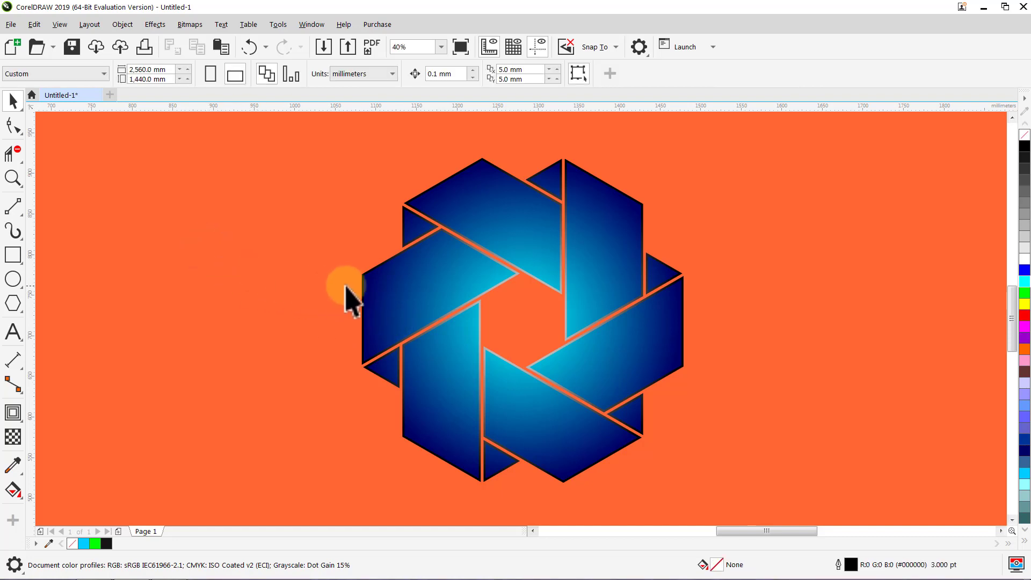
# Fill the separated outer contour curve with white.
pyautogui.click(361, 318)
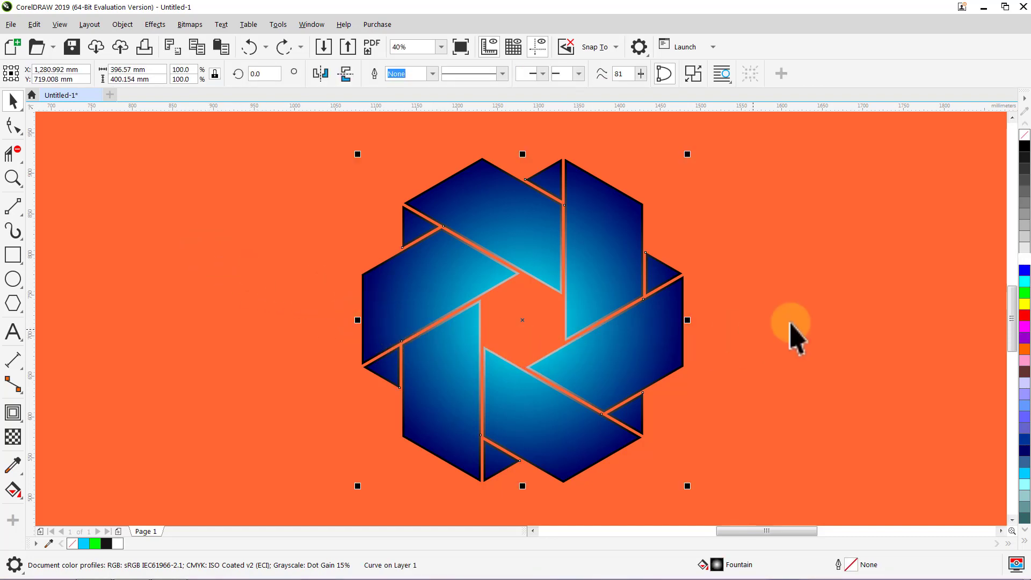
pyautogui.rightClick(1023, 263)
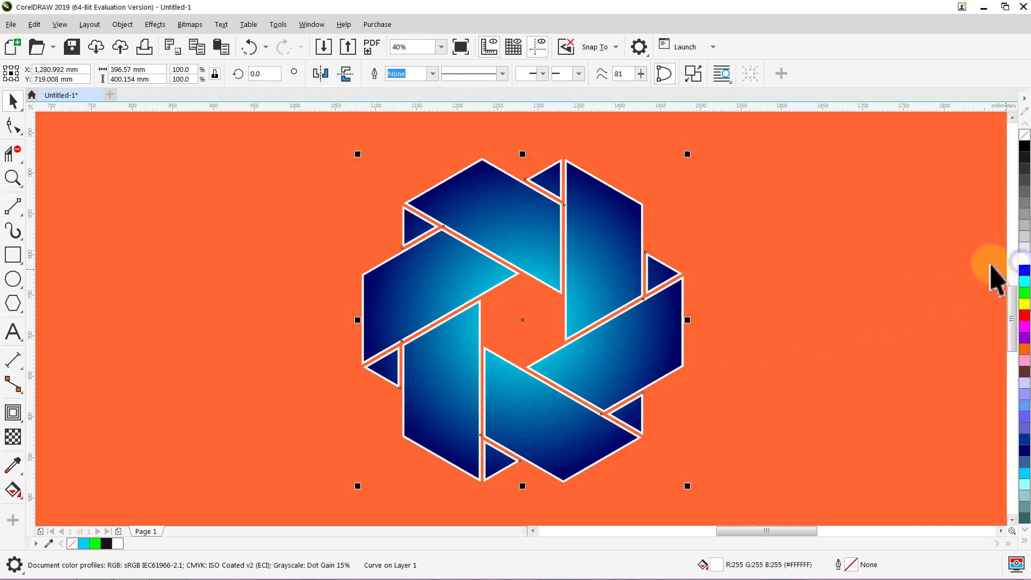
pyautogui.click(853, 269)
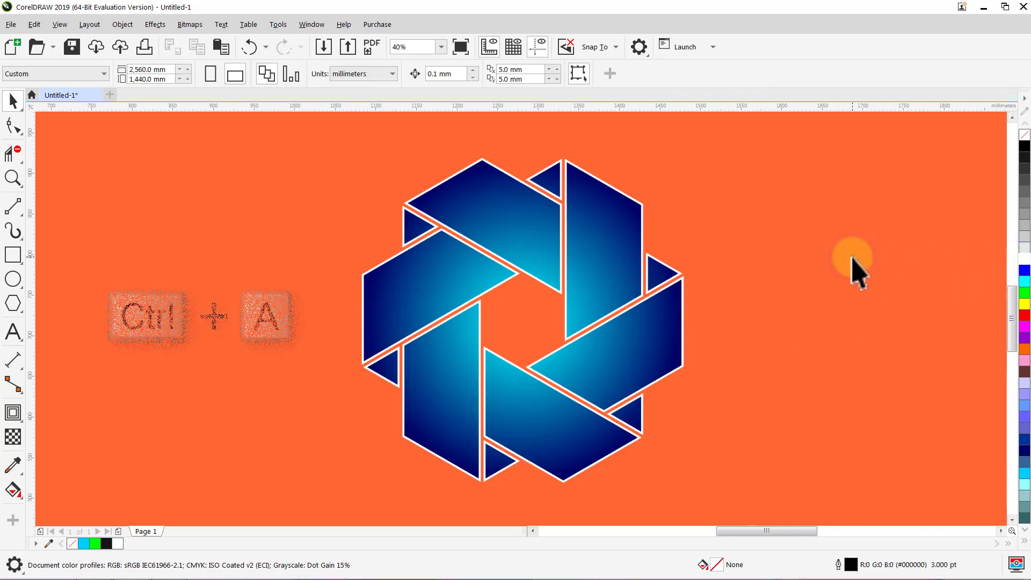
# Group the gradient curve and the white contour curve together.
pyautogui.hotkey('ctrl', 'a')
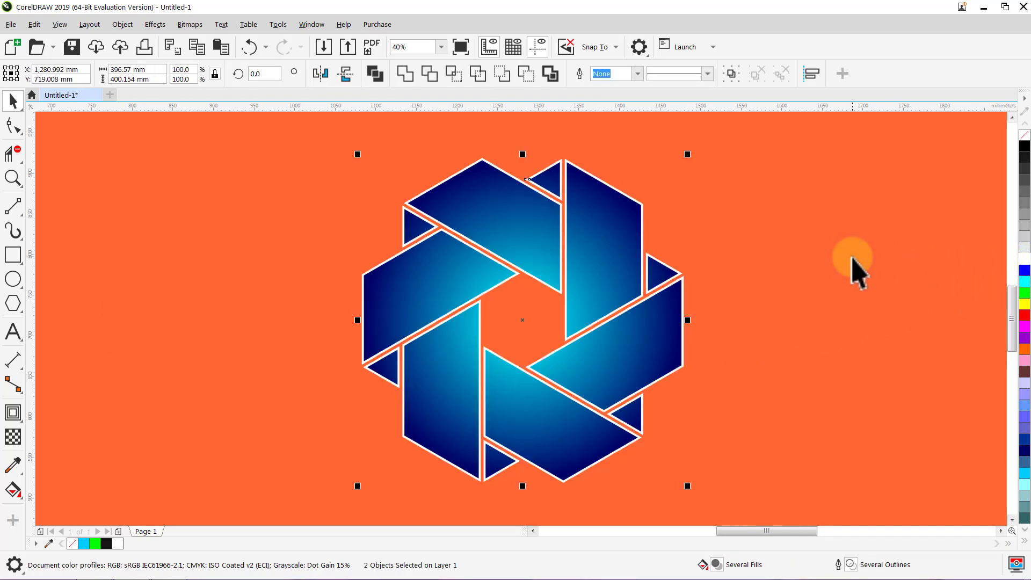
pyautogui.hotkey('ctrl', 'g')
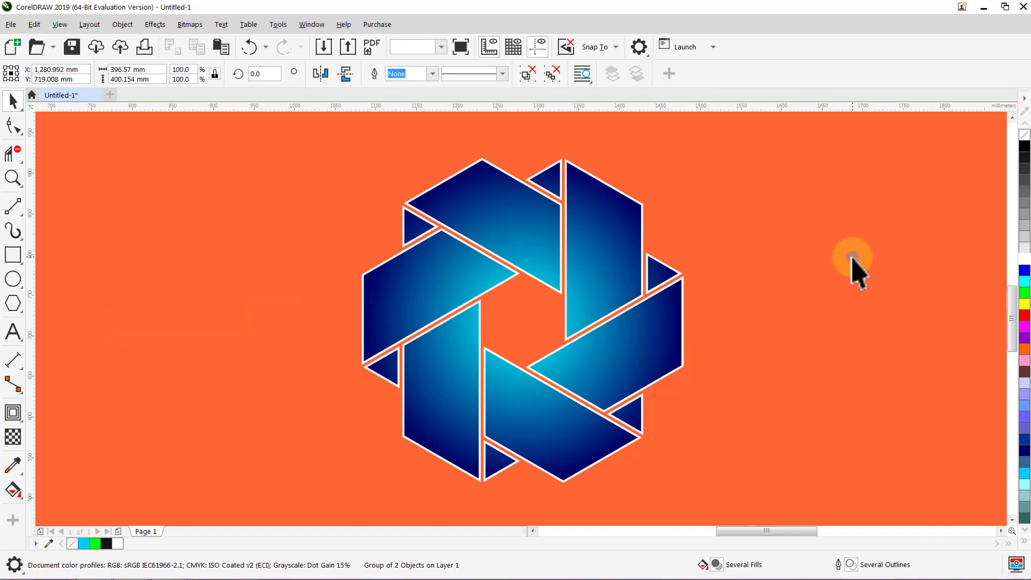
pyautogui.click(854, 269)
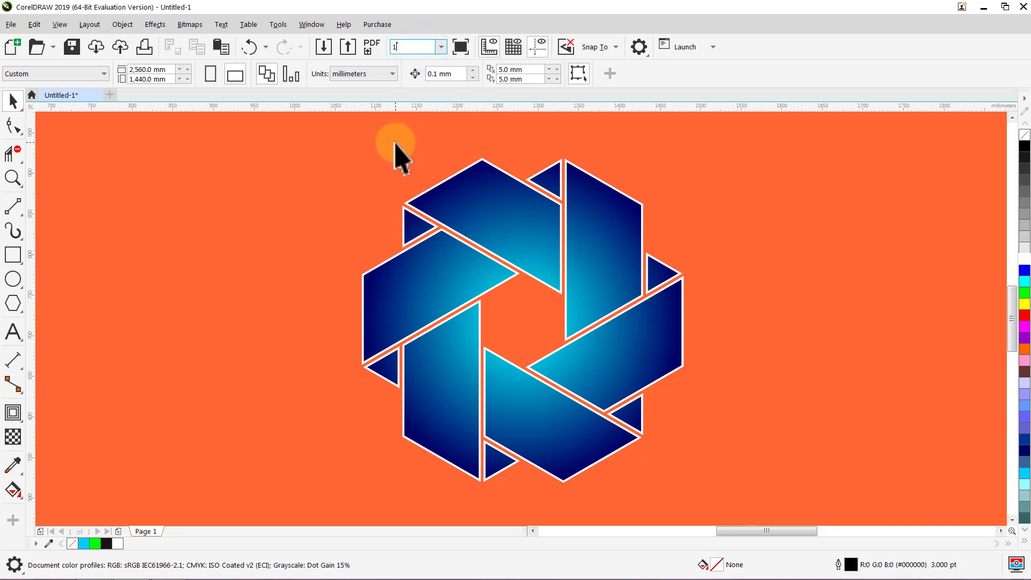
# Centre the grouped logo on the page.
pyautogui.write('3')
pyautogui.press('Return')
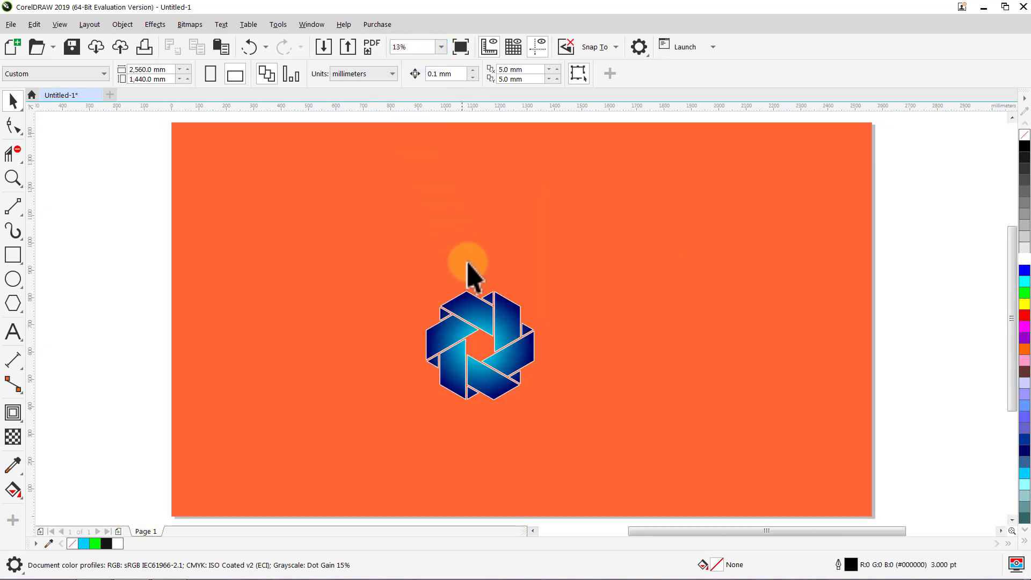
pyautogui.click(472, 320)
pyautogui.press('p')
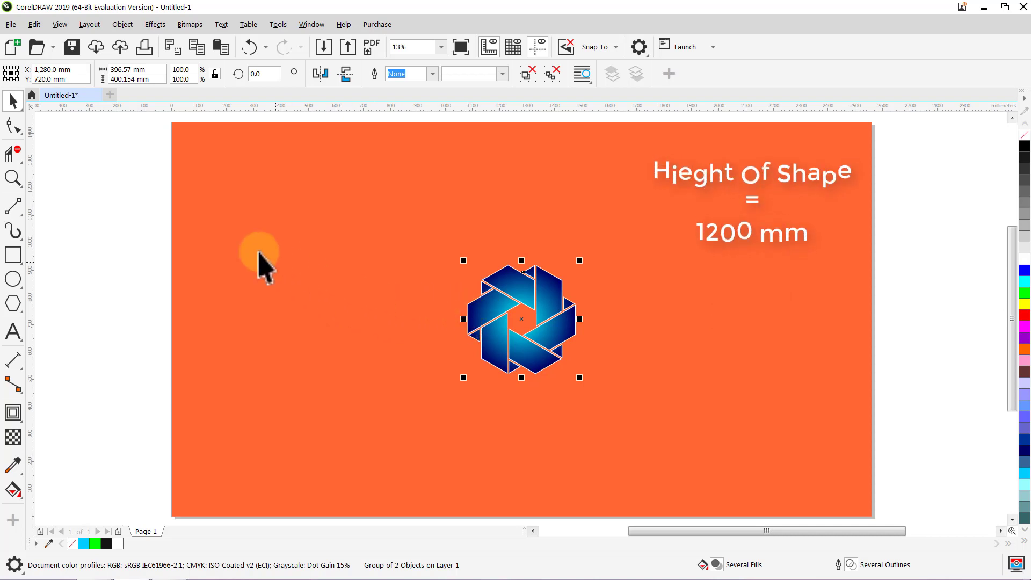
# Scale the grouped logo proportionally to a height of 1200 mm.
pyautogui.moveTo(156, 81); pyautogui.dragTo(104, 78)
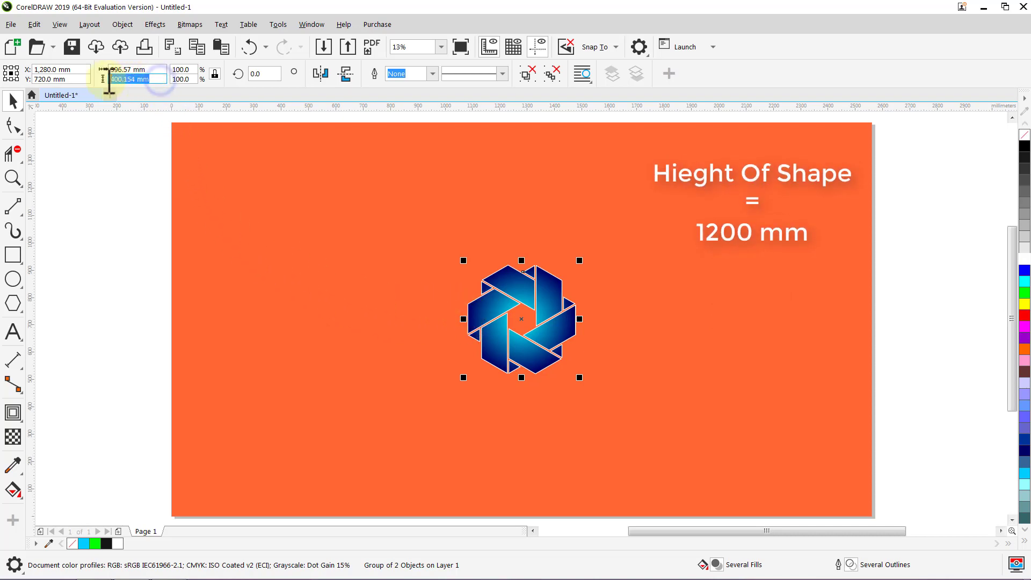
pyautogui.press('Return')
pyautogui.click(114, 148)
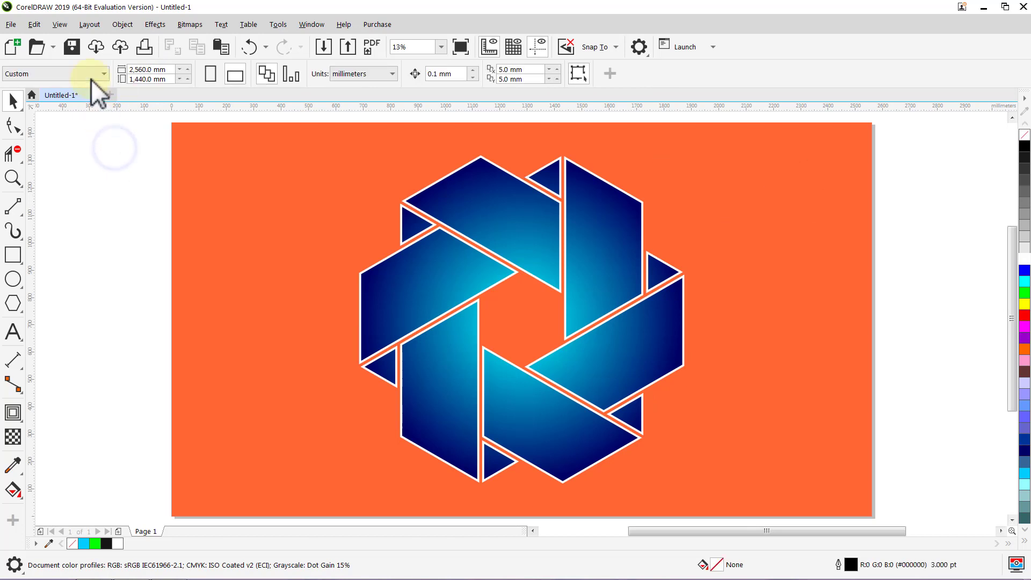
# Set the page background to No background in the document options.
pyautogui.click(89, 25)
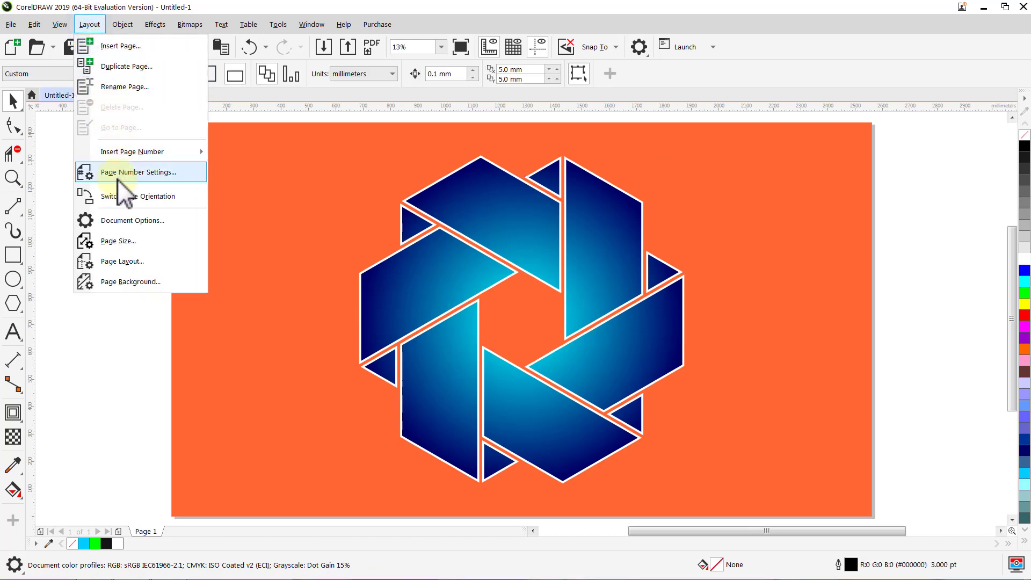
pyautogui.click(117, 220)
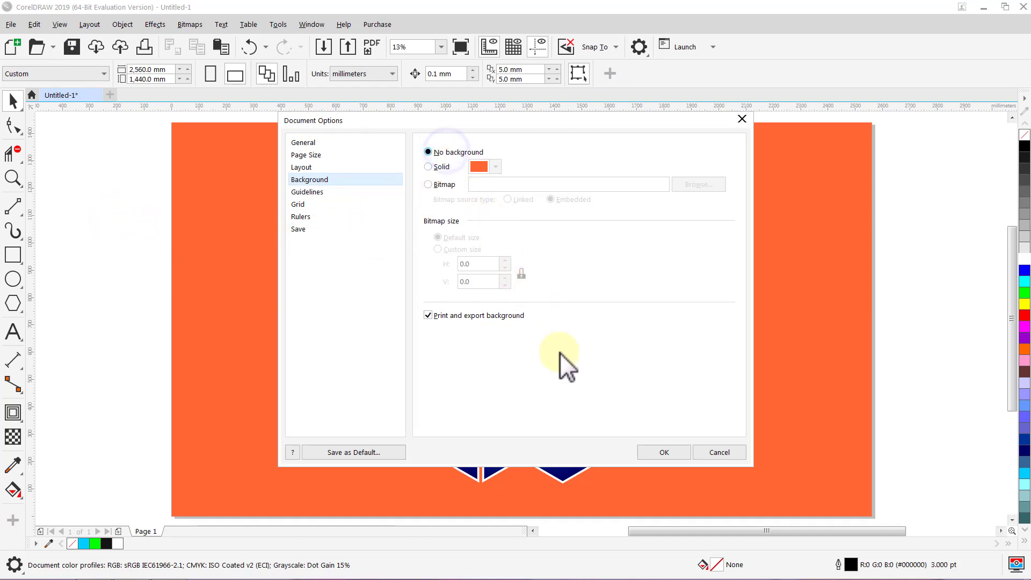
pyautogui.click(659, 451)
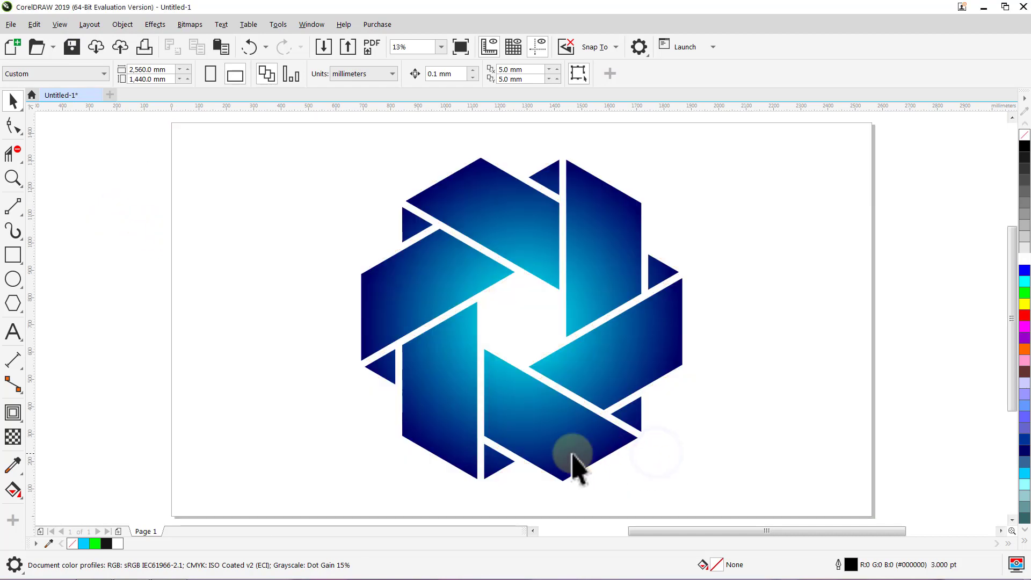
# Add a page-sized rectangle behind the logo and set its outline to None.
pyautogui.doubleClick(13, 255)
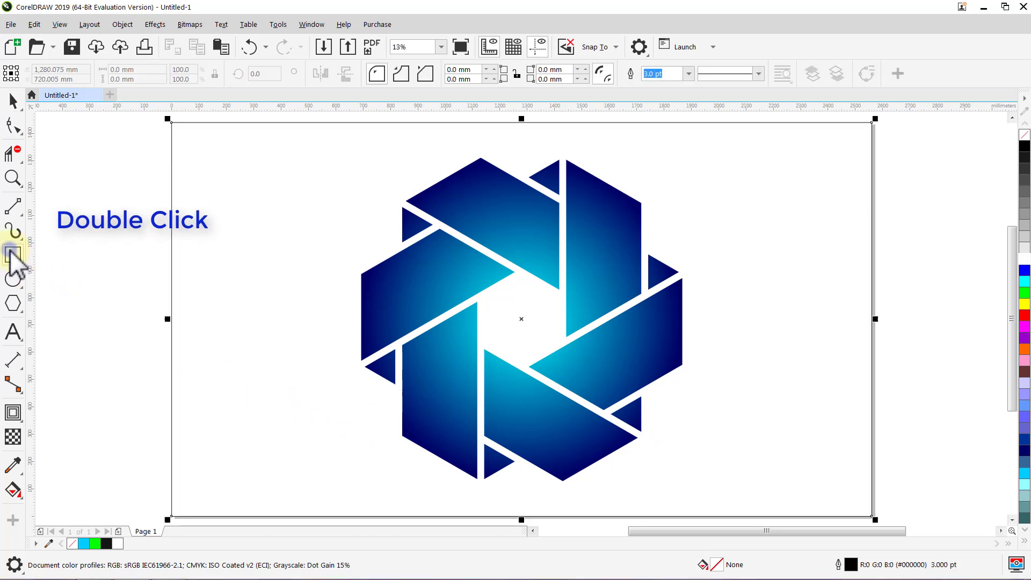
pyautogui.press('space')
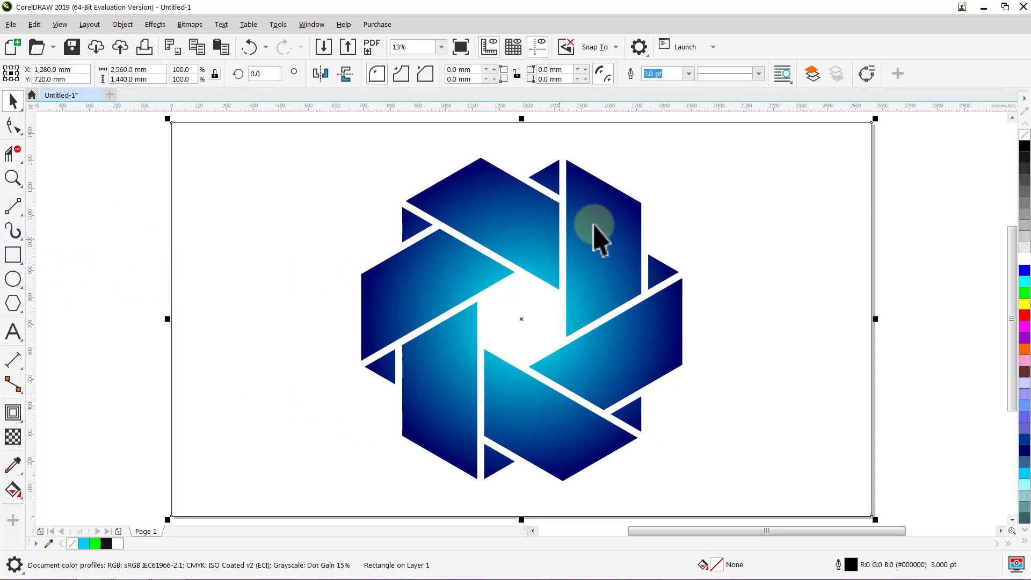
pyautogui.click(689, 74)
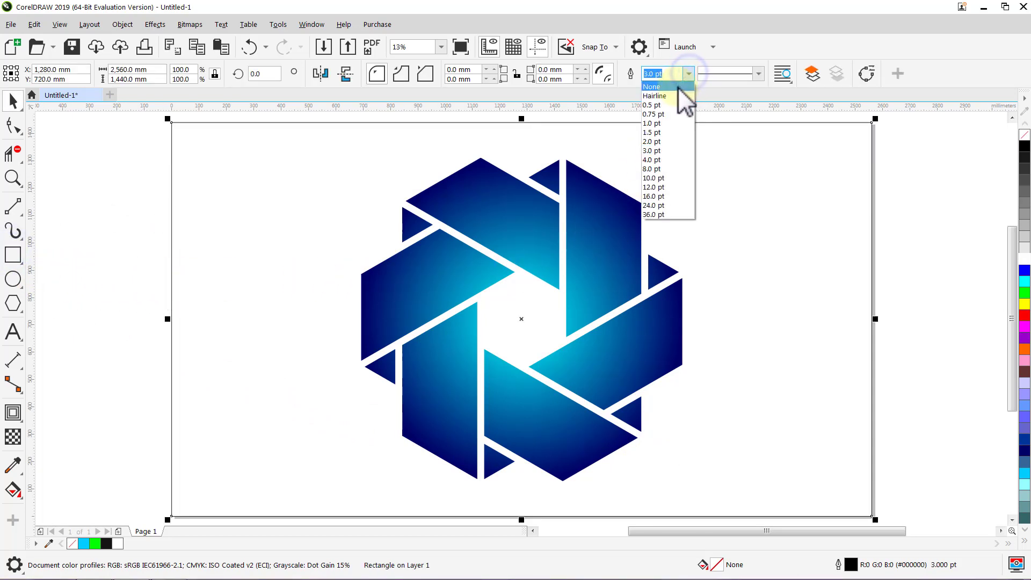
pyautogui.click(675, 89)
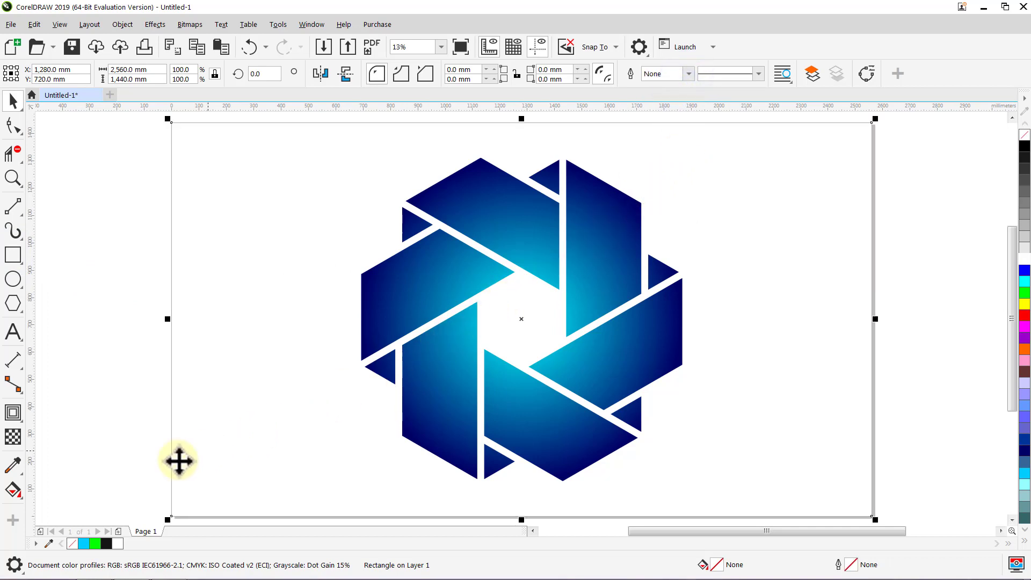
# Give the background rectangle an elliptical fountain fill, shaped into a circle centred on the logo and reaching past the page's side edges.
pyautogui.click(12, 489)
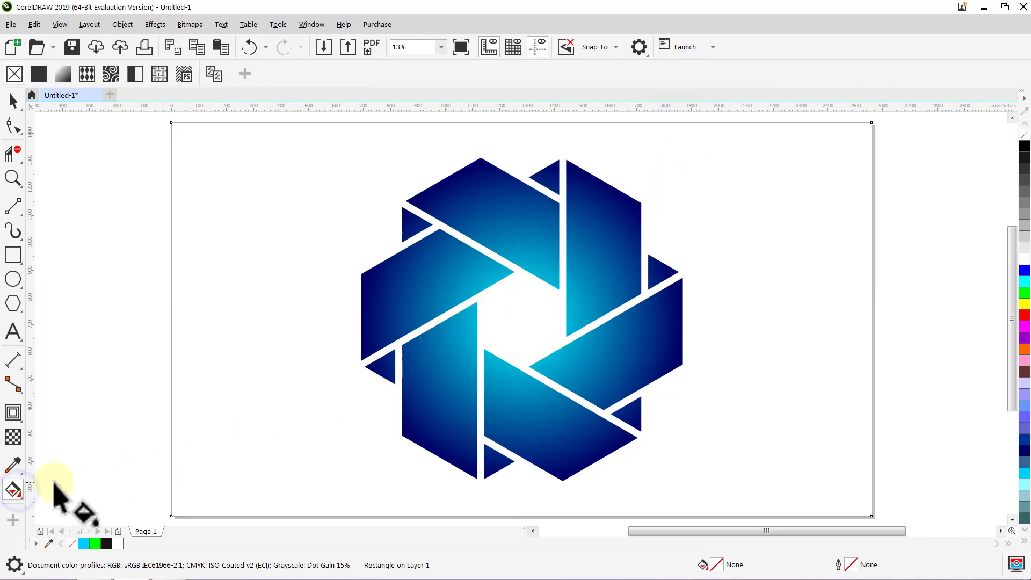
pyautogui.click(67, 77)
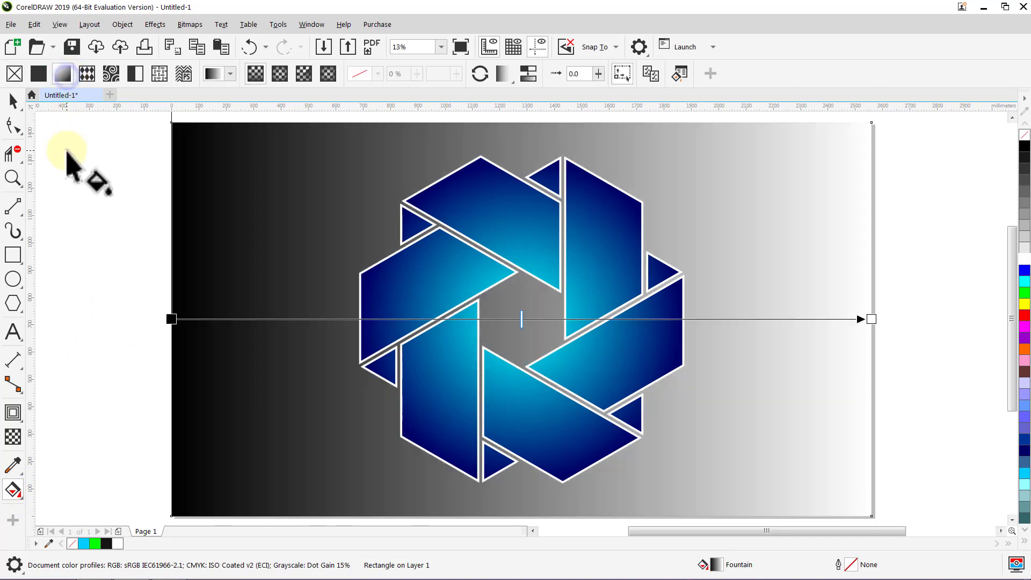
pyautogui.click(277, 75)
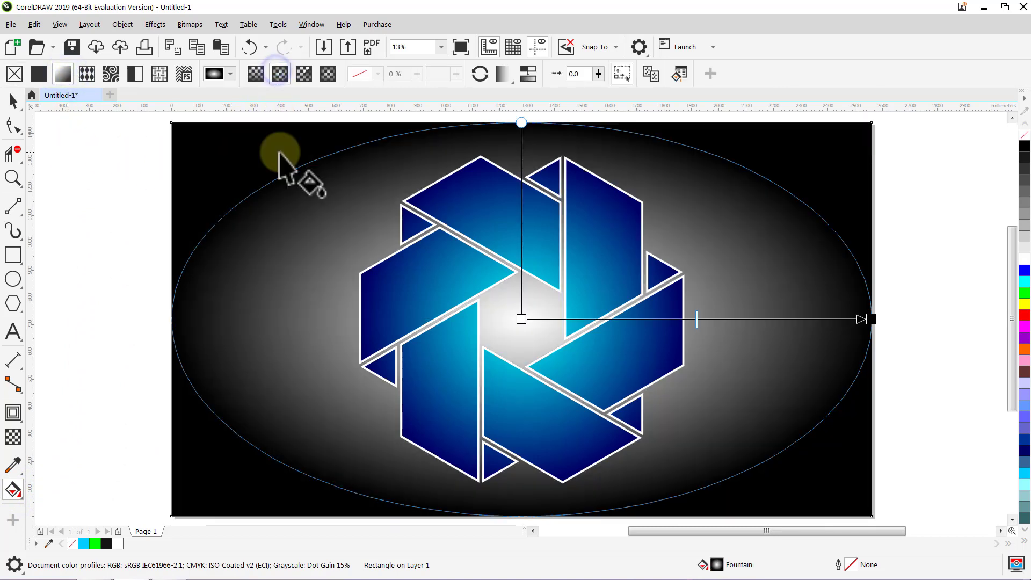
pyautogui.moveTo(870, 319); pyautogui.dragTo(685, 317)
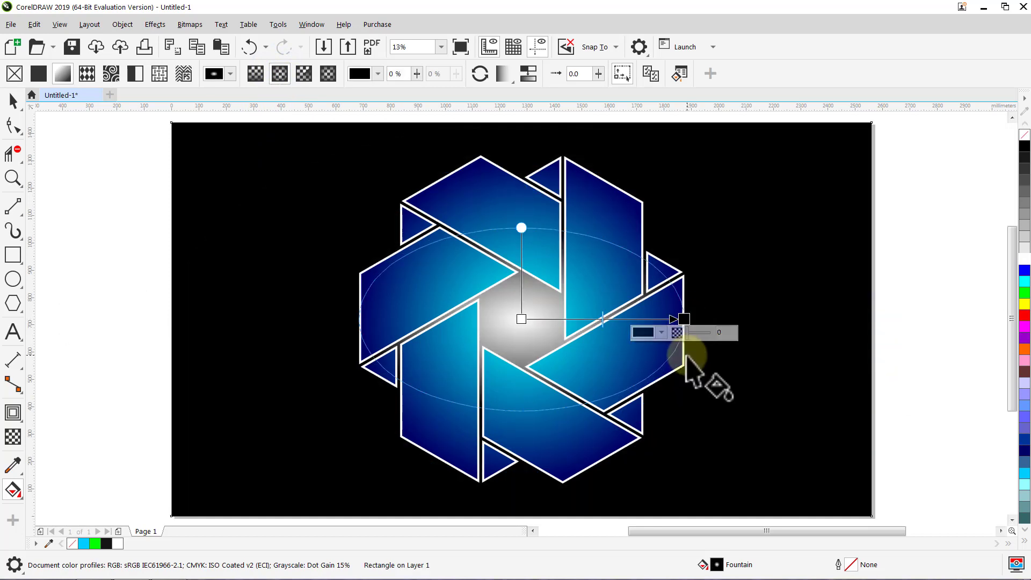
pyautogui.moveTo(520, 227); pyautogui.dragTo(521, 155)
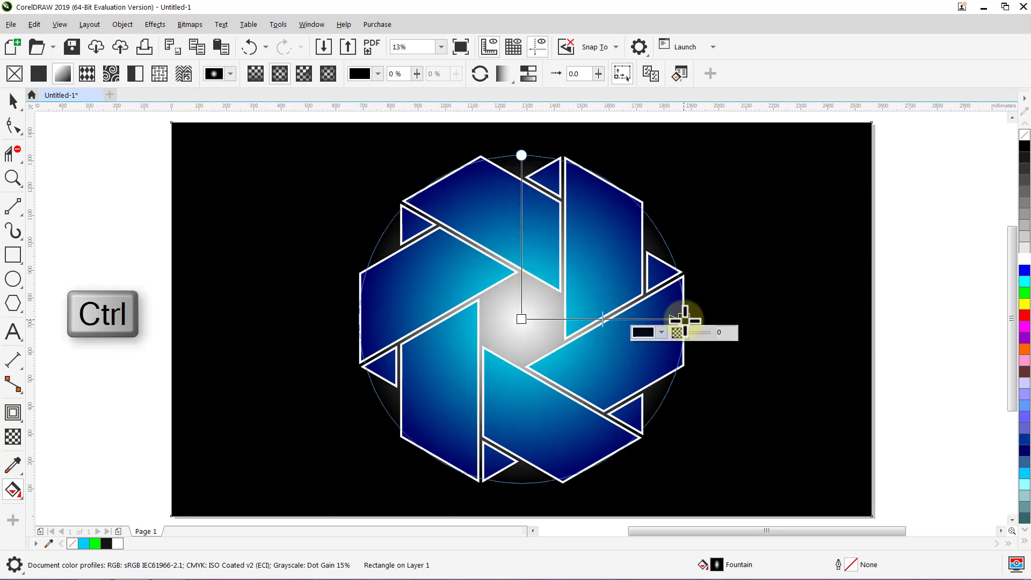
pyautogui.moveTo(683, 318); pyautogui.dragTo(922, 320)
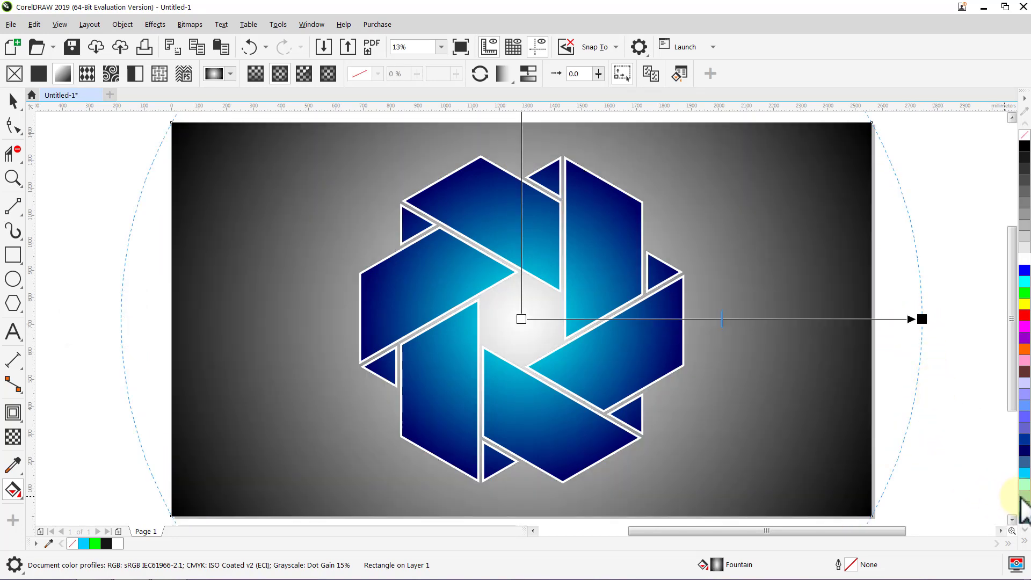
# Colour the background gradient's centre node pale teal and its outer node Ocean Green.
pyautogui.moveTo(1025, 502); pyautogui.dragTo(522, 320)
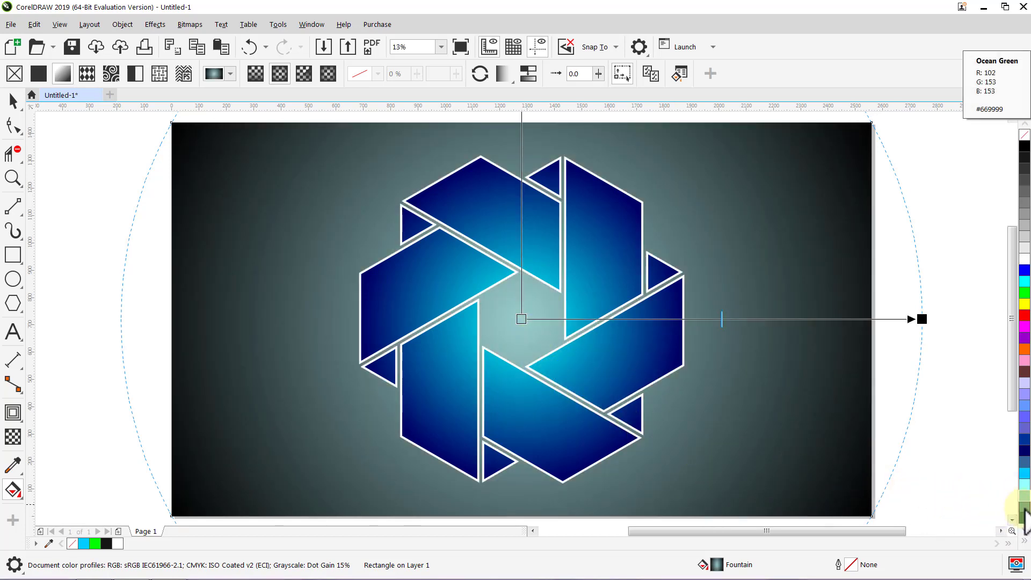
pyautogui.moveTo(1025, 518); pyautogui.dragTo(922, 320)
pyautogui.press('space')
pyautogui.press('Escape')
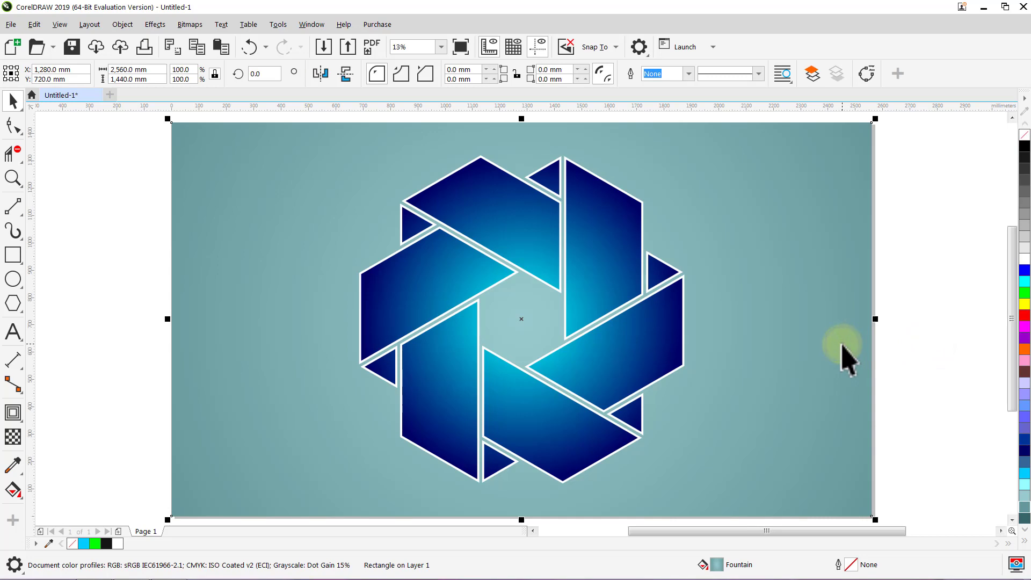
# Duplicate the background rectangle in place and give the copy a texture fill using the first texture of the Styles library.
pyautogui.press('KP_Add')
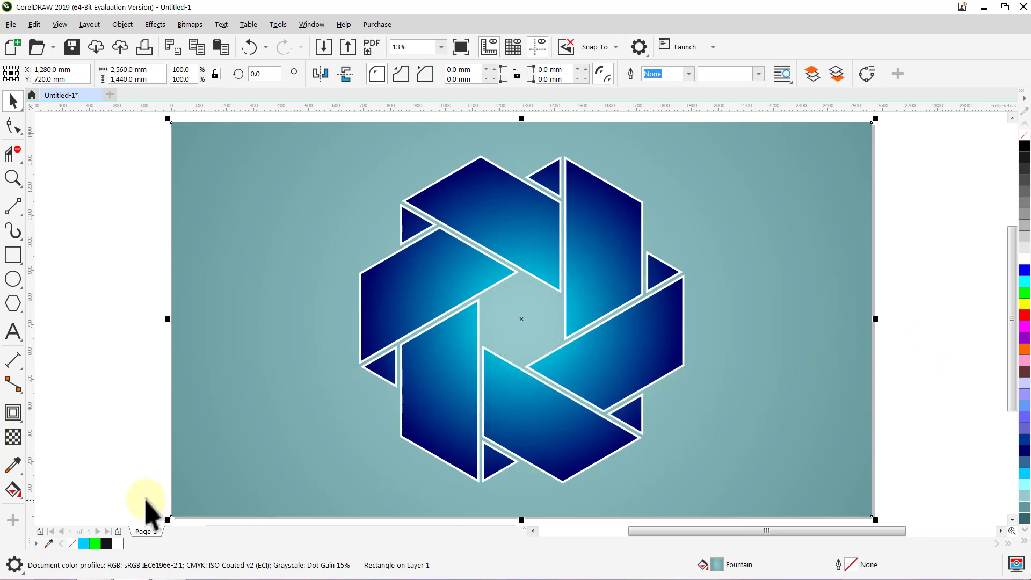
pyautogui.click(14, 490)
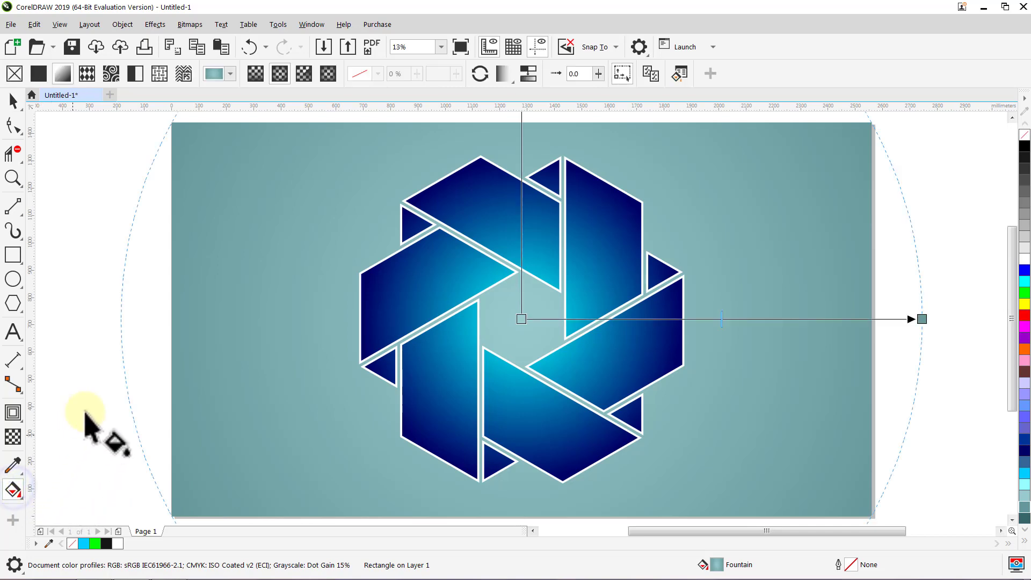
pyautogui.click(164, 79)
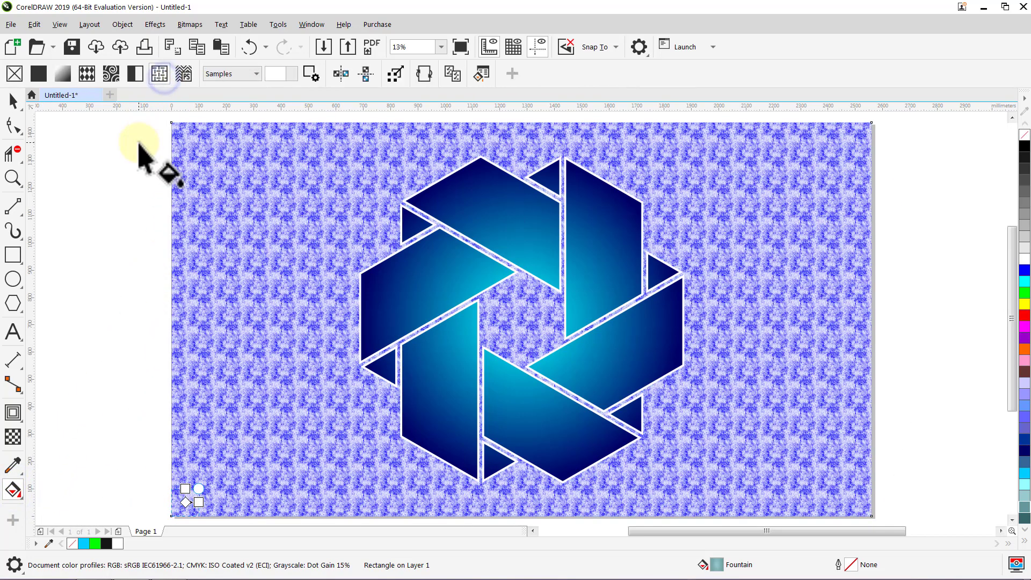
pyautogui.click(258, 74)
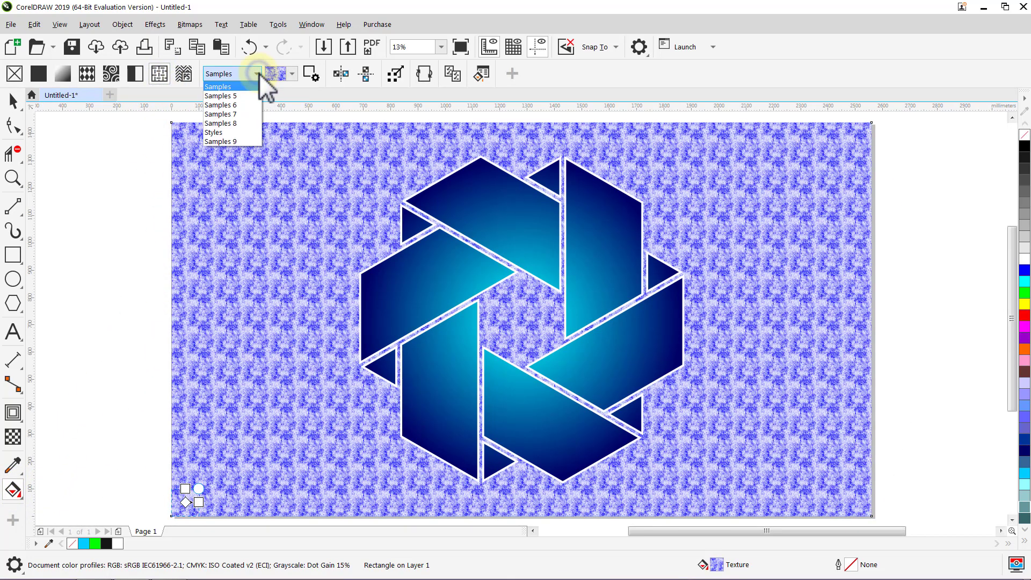
pyautogui.click(233, 132)
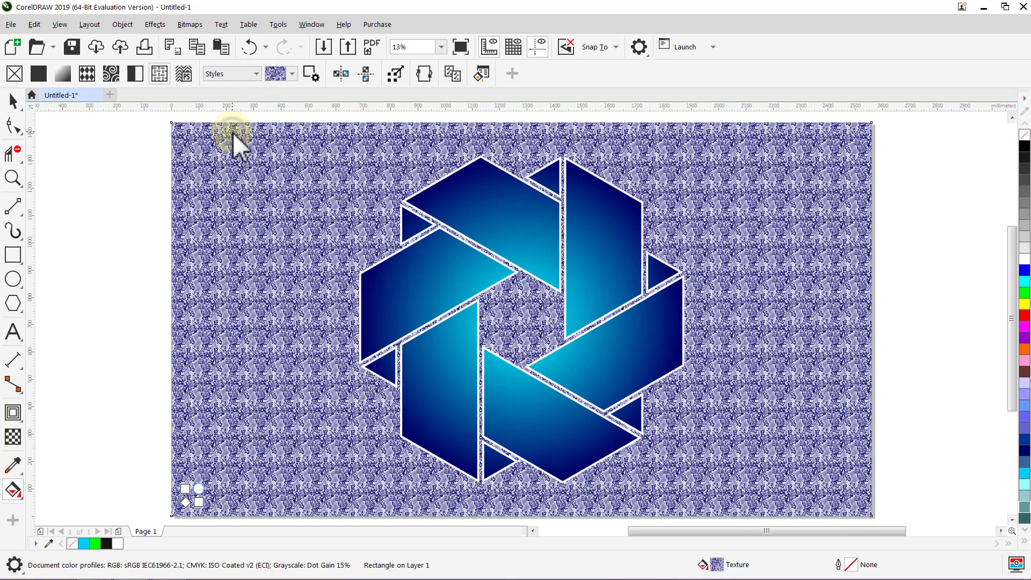
pyautogui.click(292, 78)
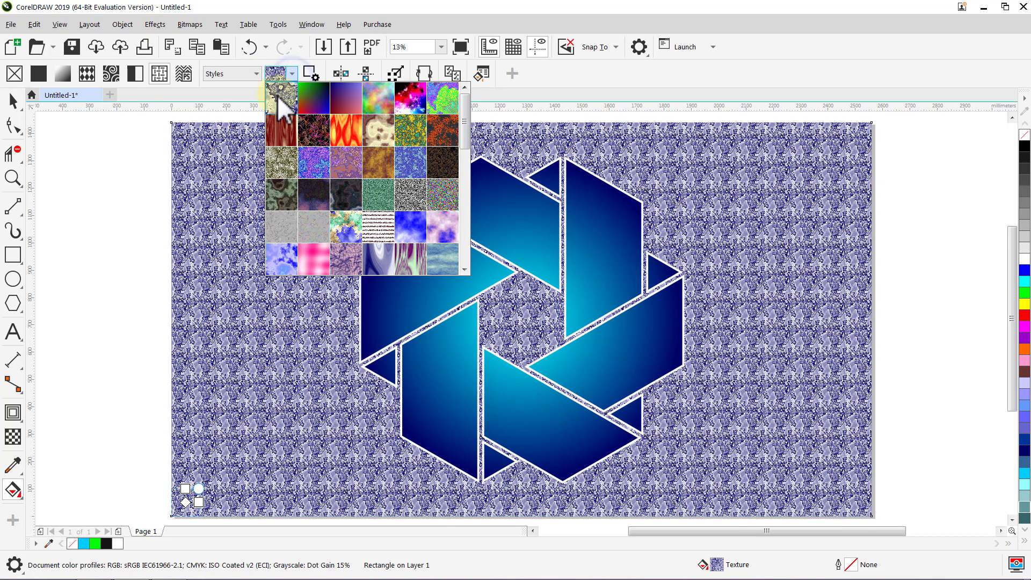
pyautogui.click(280, 97)
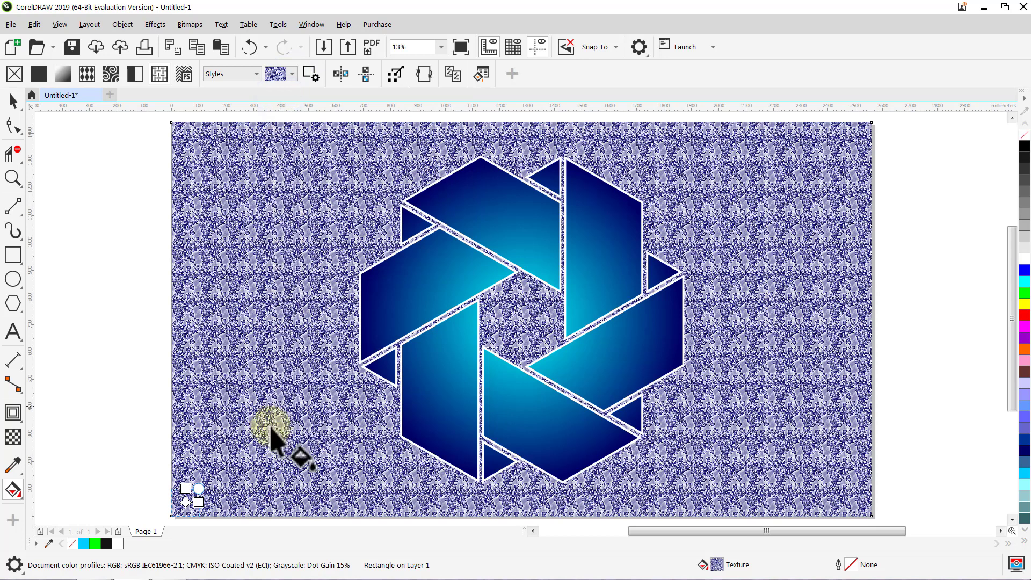
# Enlarge the texture fill's tiles proportionally to roughly three times their size.
pyautogui.press('ctrl')
pyautogui.moveTo(213, 489); pyautogui.dragTo(250, 505)
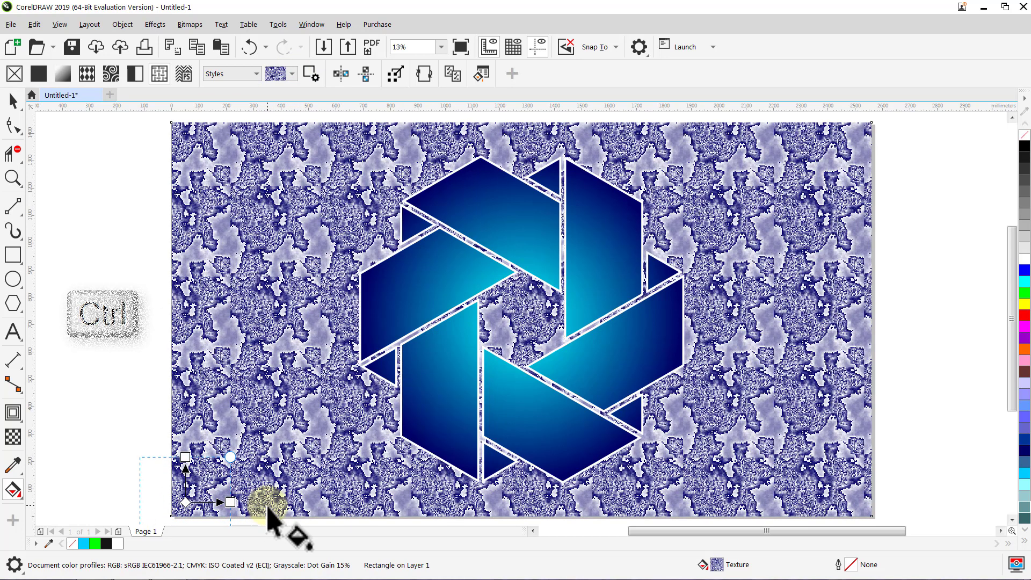
pyautogui.press('space')
pyautogui.click(132, 414)
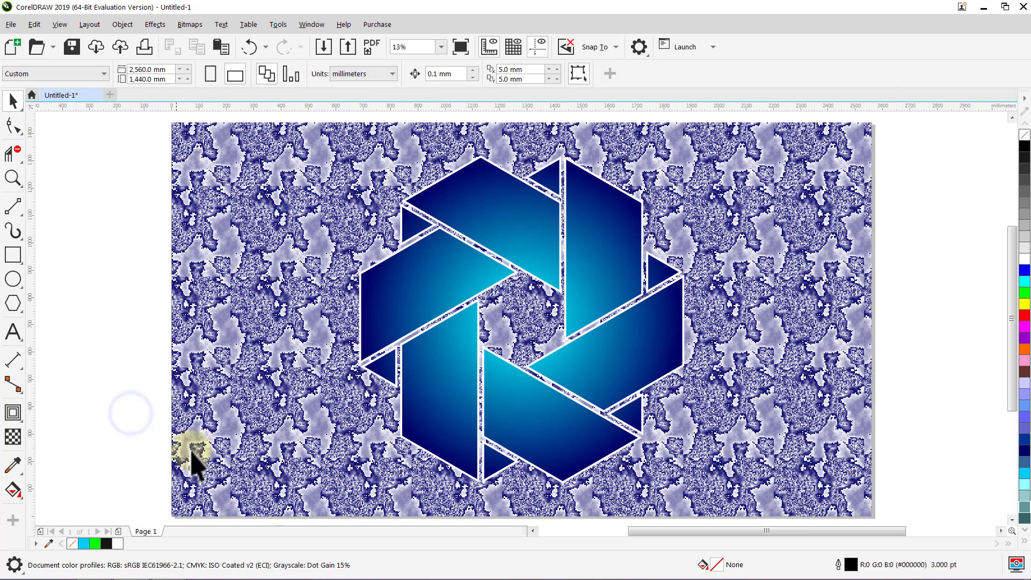
# Set the transparency merge mode of the textured rectangle to Subtract.
pyautogui.click(228, 461)
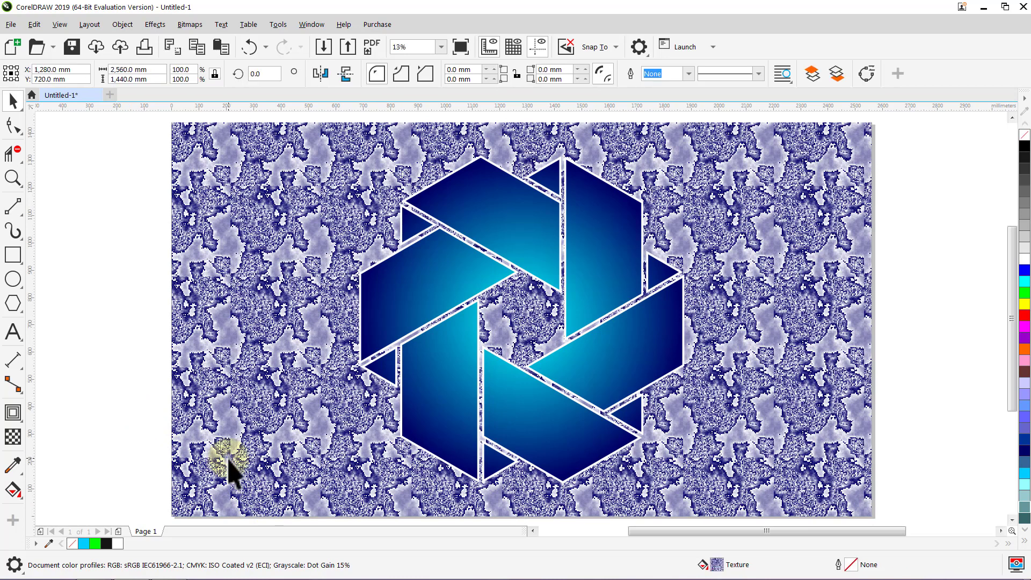
pyautogui.click(16, 438)
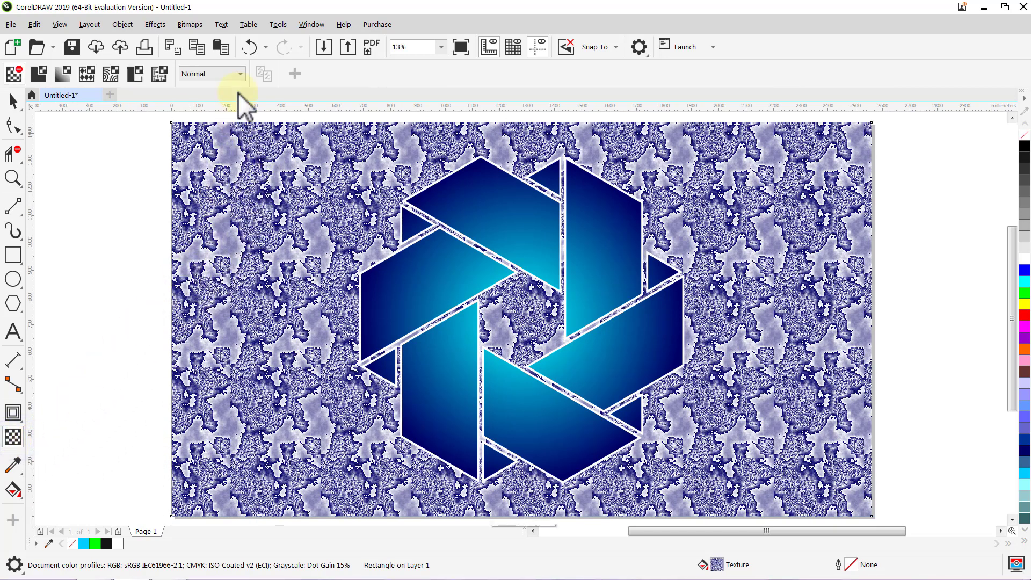
pyautogui.click(240, 74)
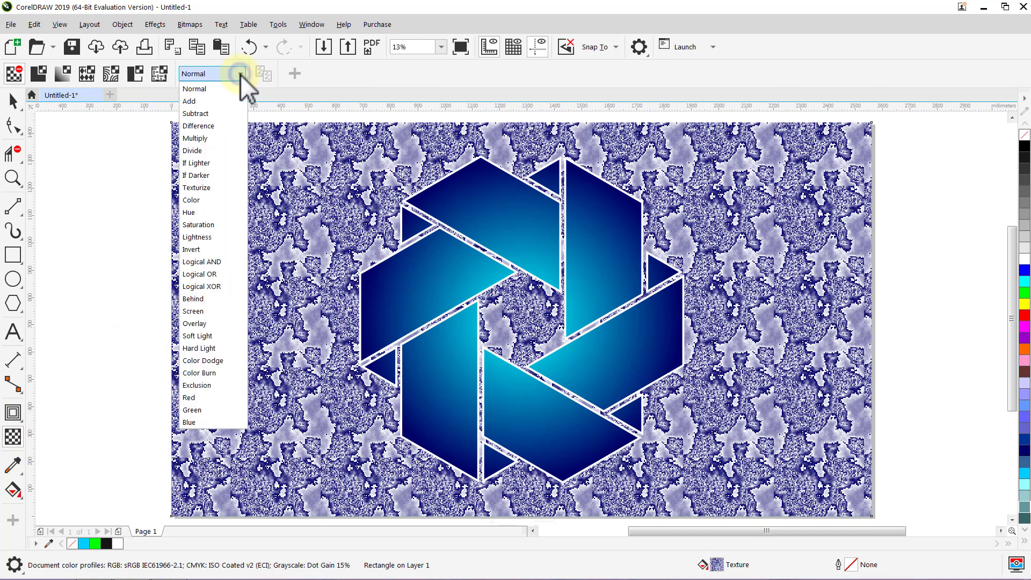
pyautogui.click(227, 113)
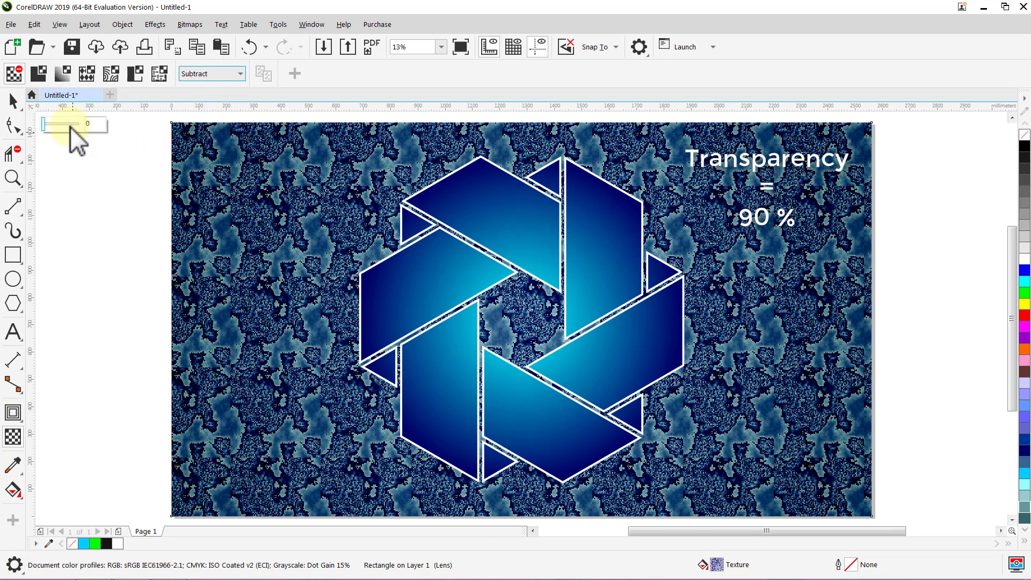
# Set the textured rectangle's uniform transparency to 90 and deselect it.
pyautogui.click(70, 128)
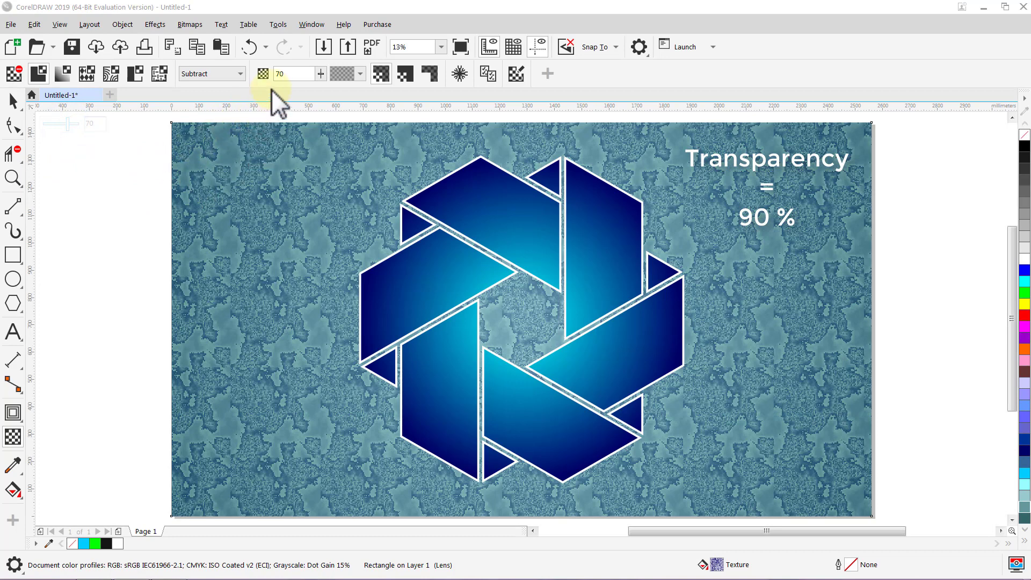
pyautogui.doubleClick(290, 74)
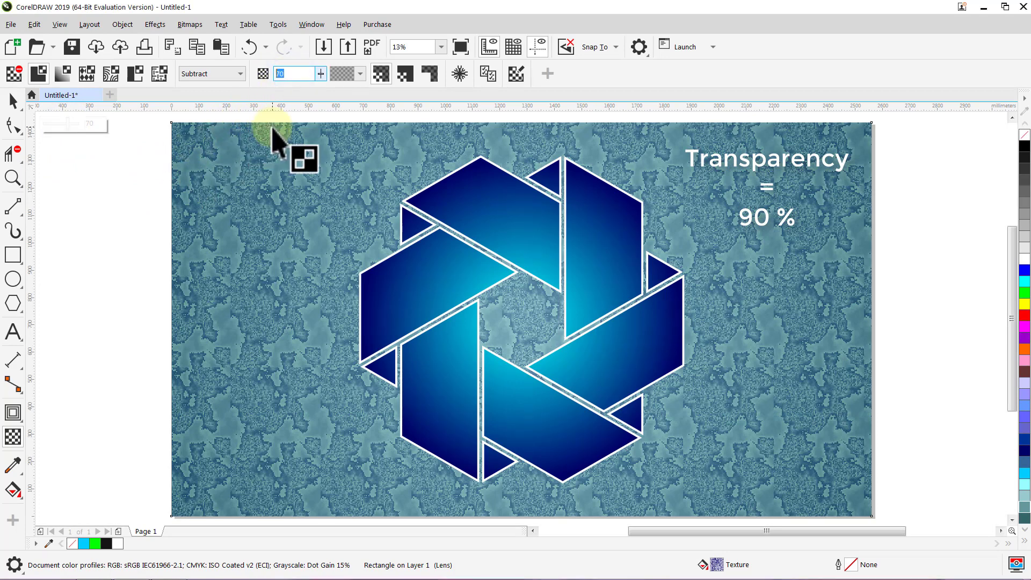
pyautogui.press('Return')
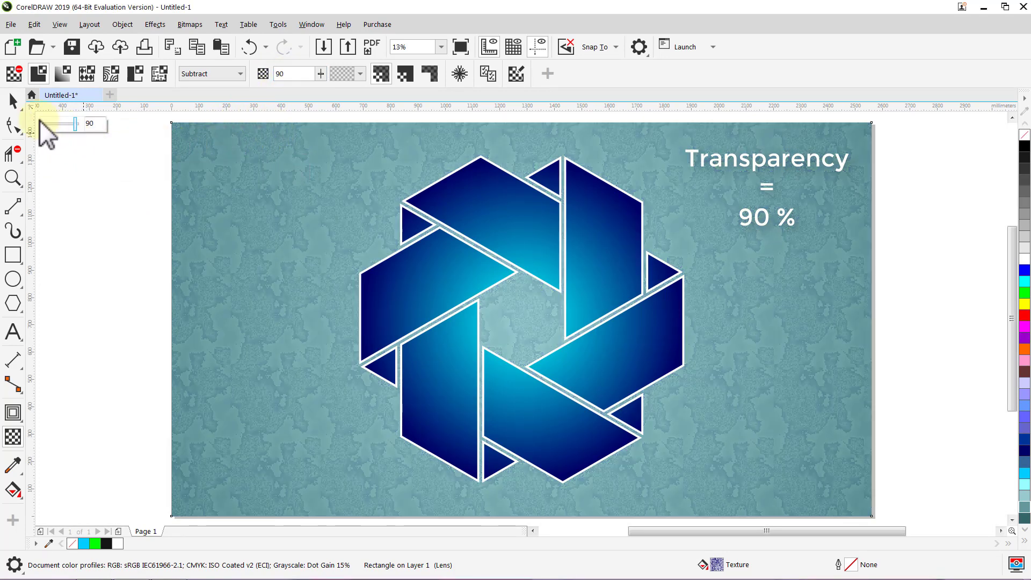
pyautogui.click(15, 100)
pyautogui.click(72, 171)
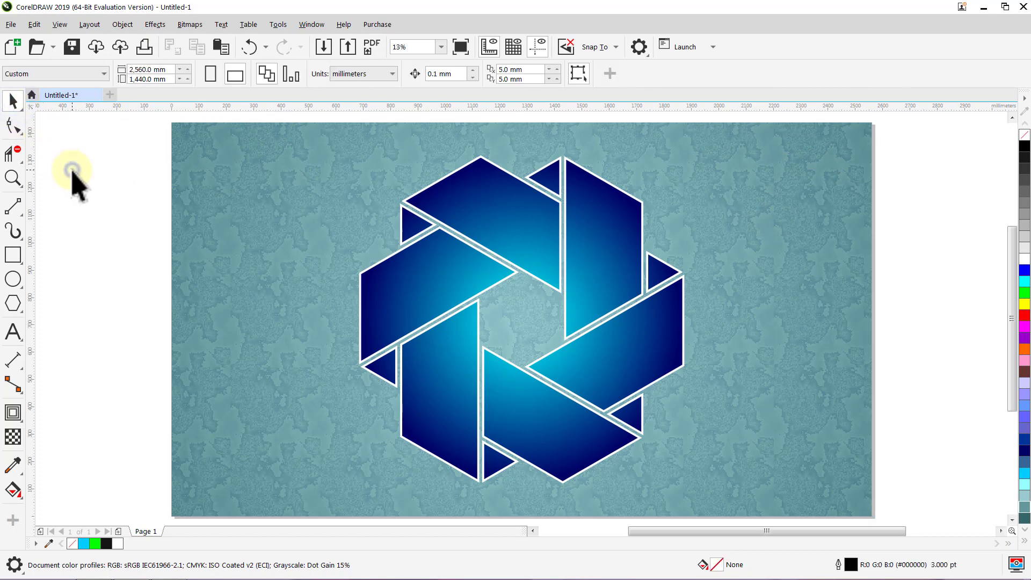
# Add a drop shadow to the logo group, running horizontally from its left edge to its right edge.
pyautogui.click(385, 323)
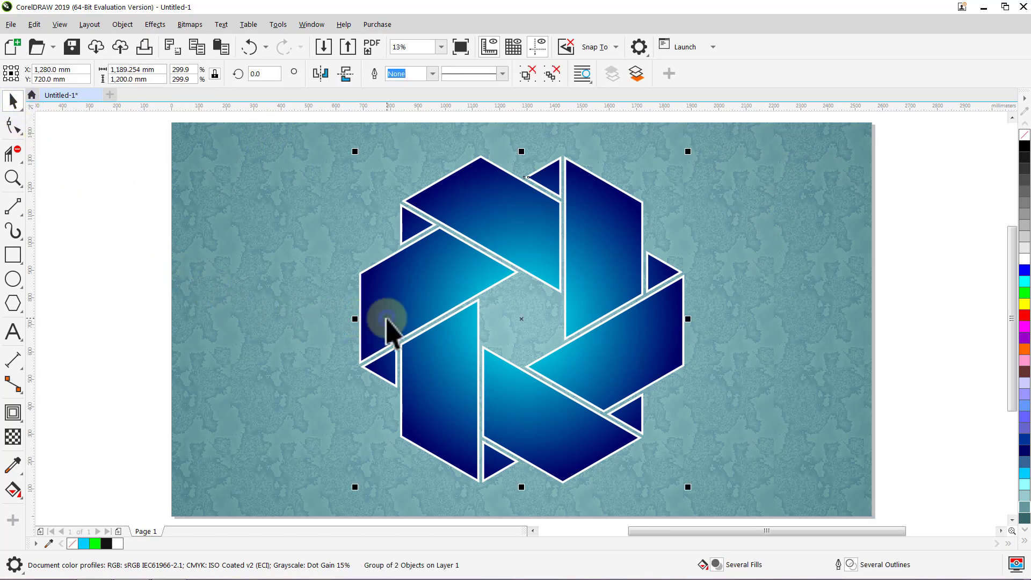
pyautogui.click(15, 413)
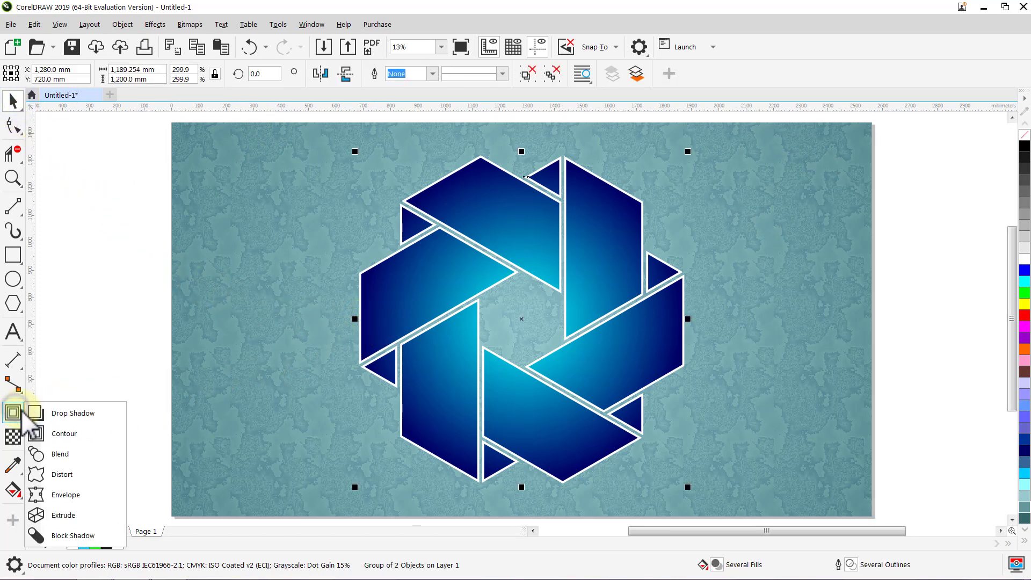
pyautogui.click(65, 412)
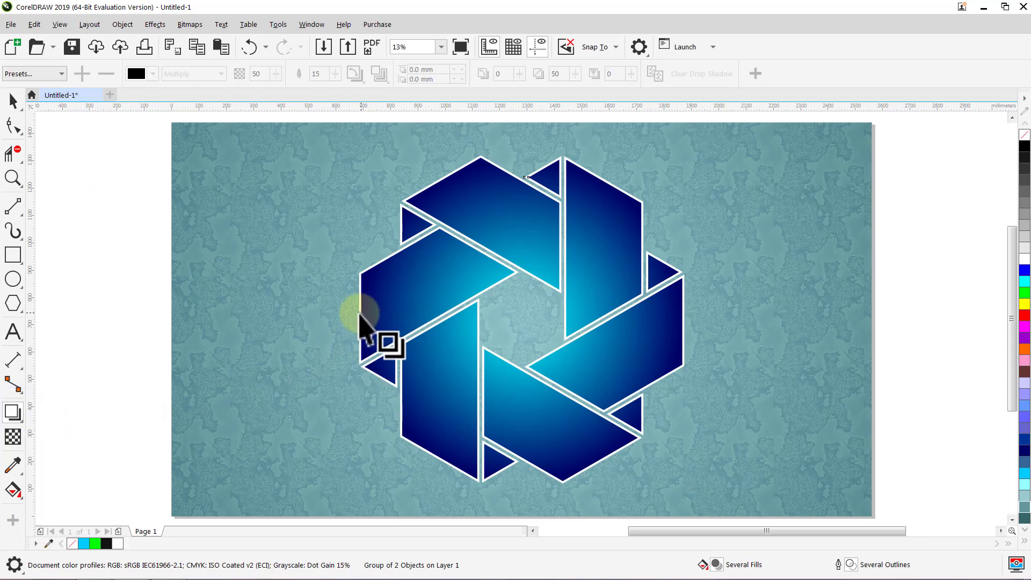
pyautogui.moveTo(358, 319); pyautogui.dragTo(688, 320)
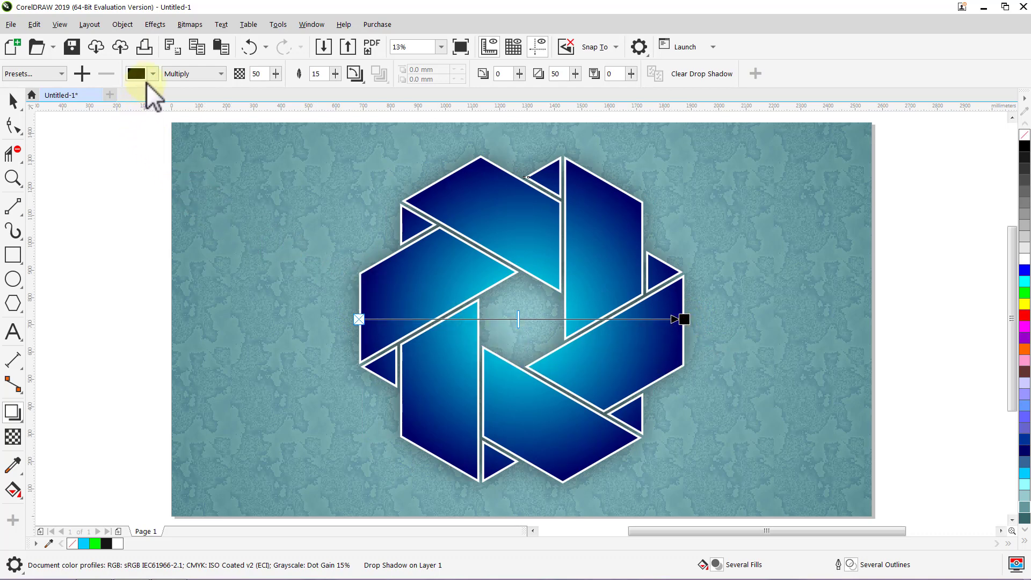
# Change the logo's drop shadow color to the black sampled from the RGB color palette.
pyautogui.click(152, 74)
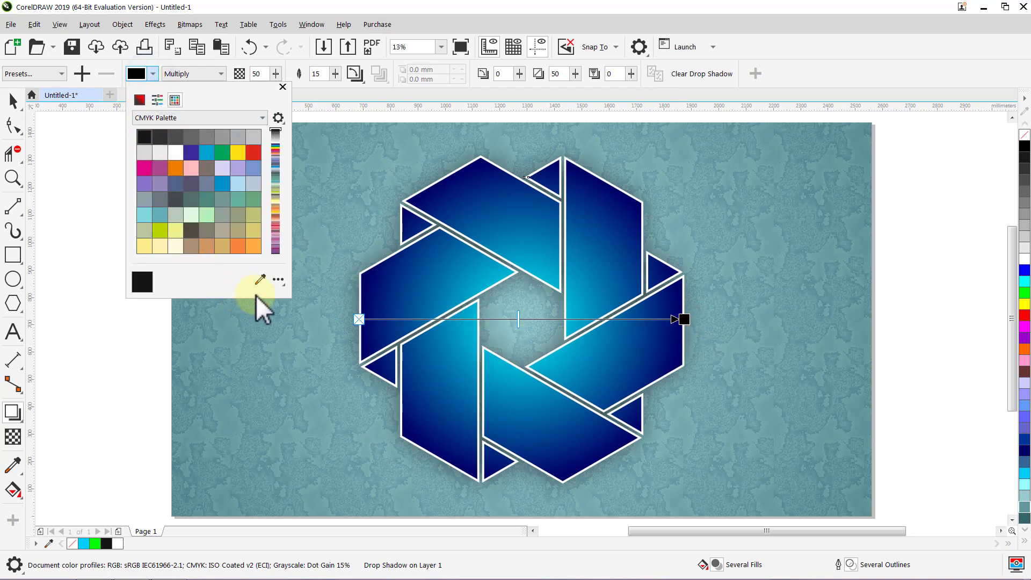
pyautogui.click(260, 279)
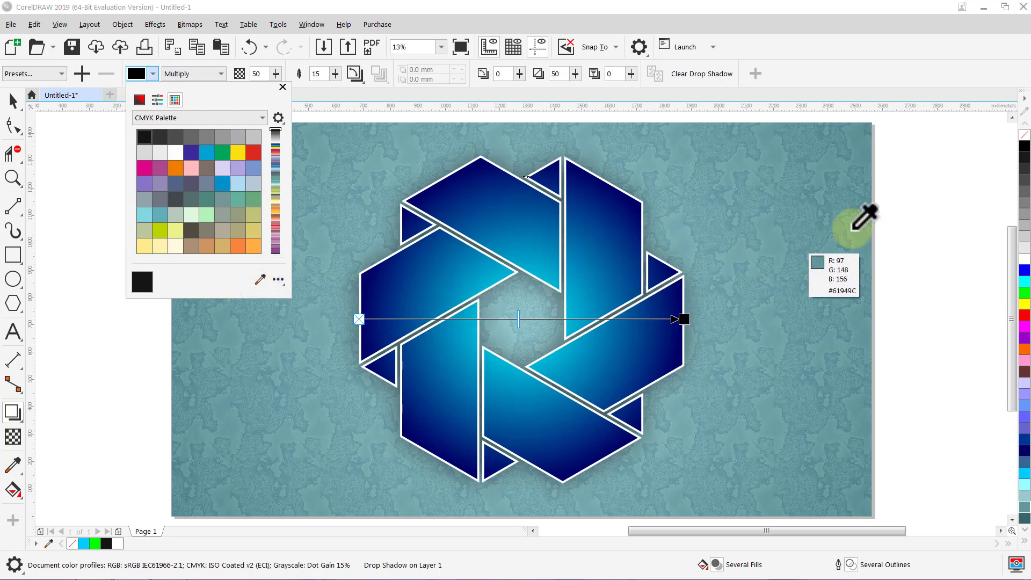
pyautogui.click(1021, 144)
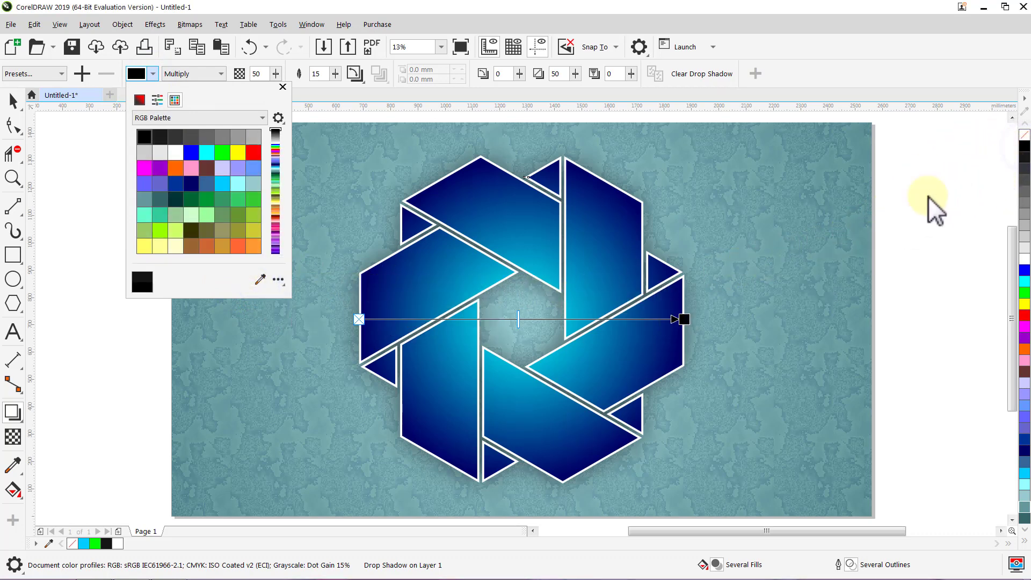
pyautogui.click(283, 88)
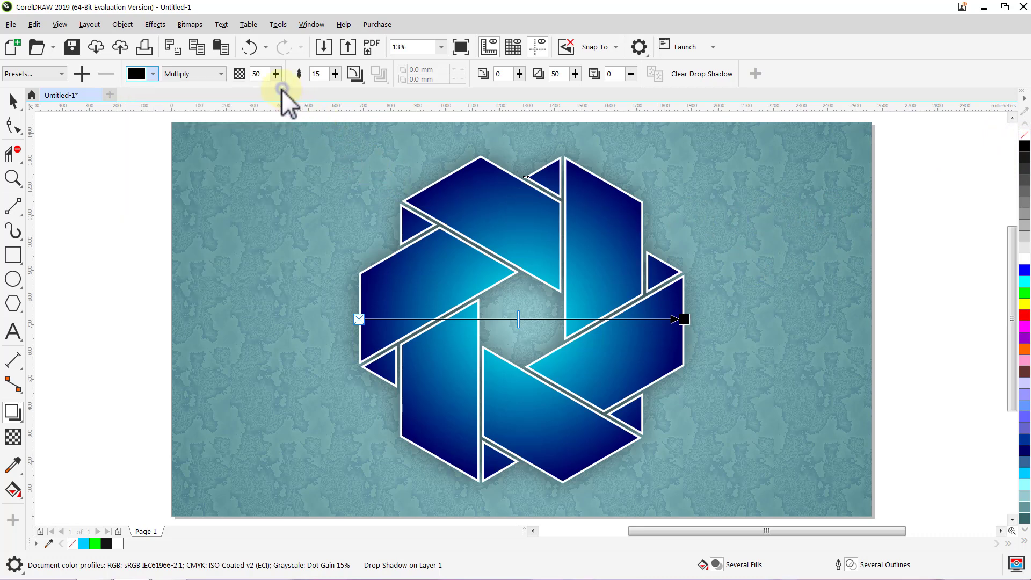
# Set the drop shadow's merge mode to Normal and its opacity to 25, and deselect the logo.
pyautogui.click(221, 77)
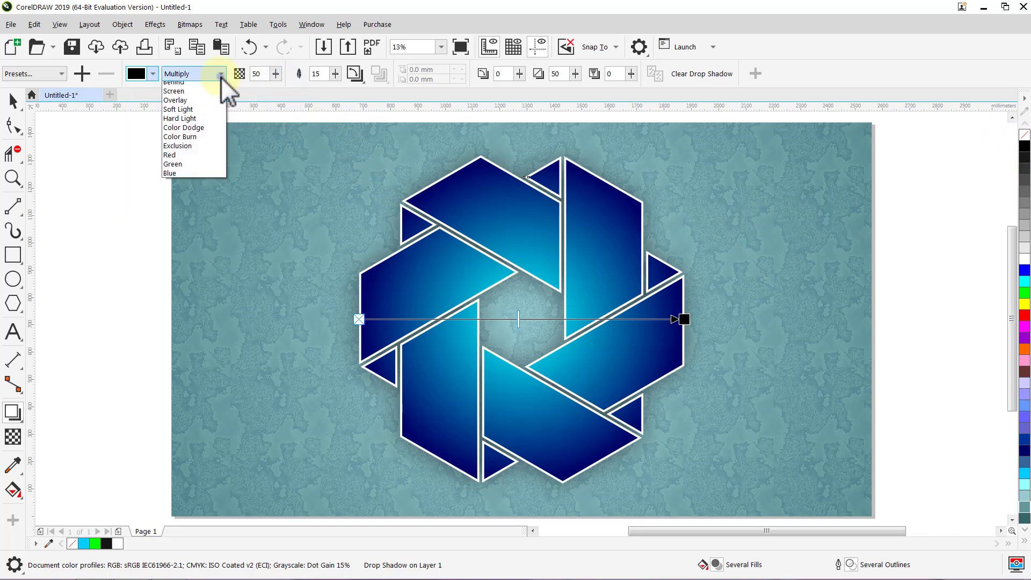
pyautogui.click(211, 86)
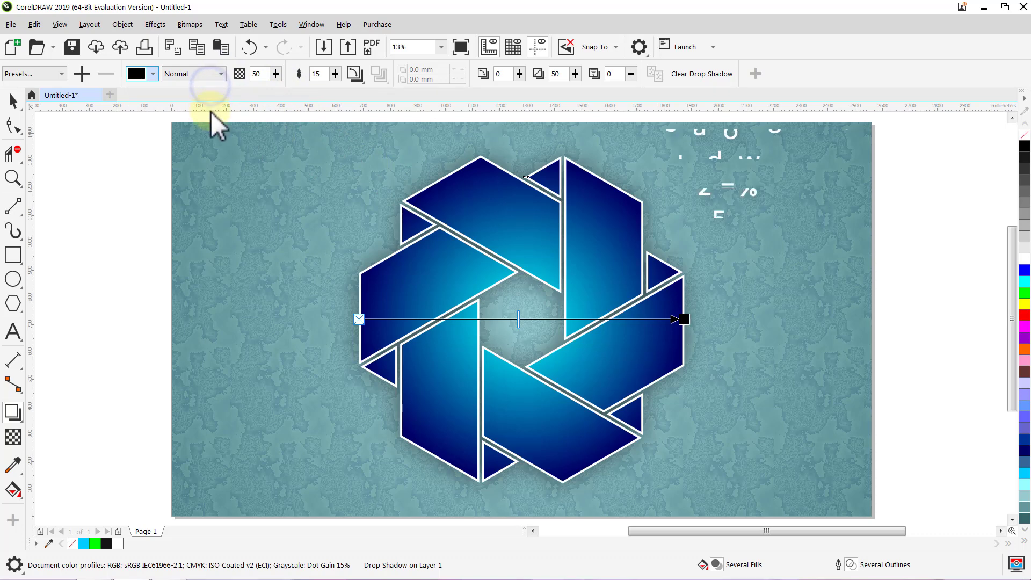
pyautogui.doubleClick(263, 74)
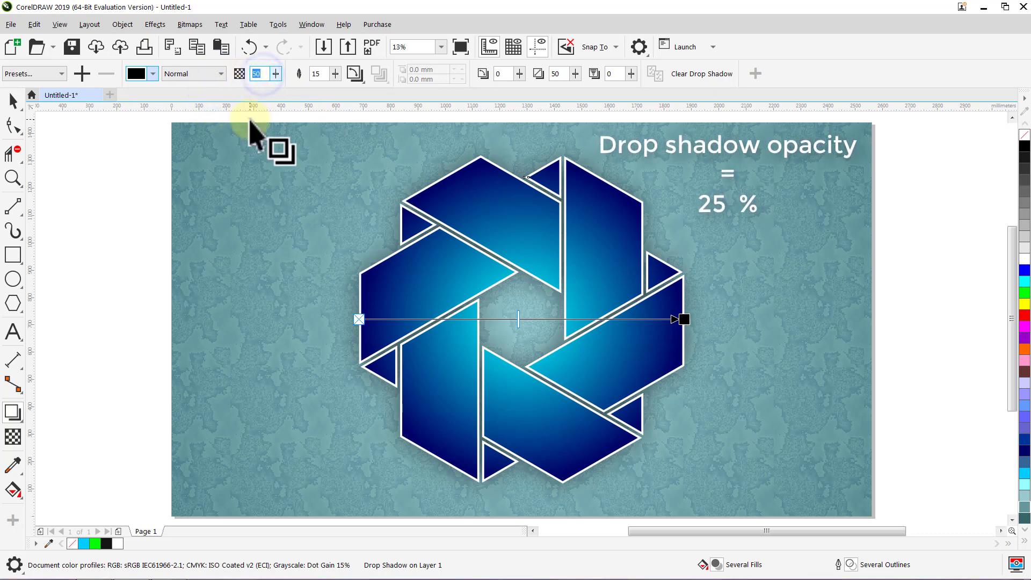
pyautogui.press('Return')
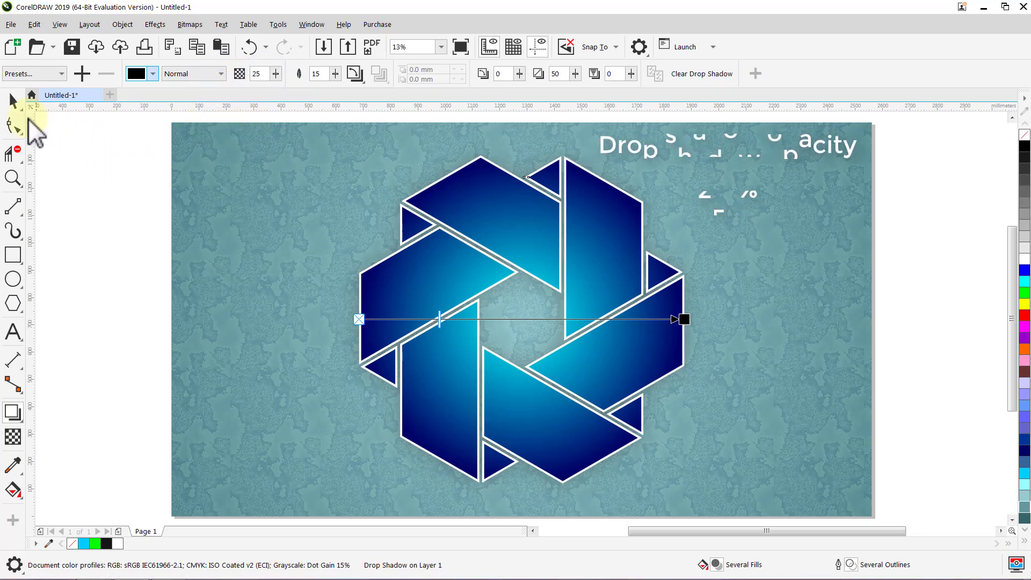
pyautogui.click(14, 102)
pyautogui.click(62, 144)
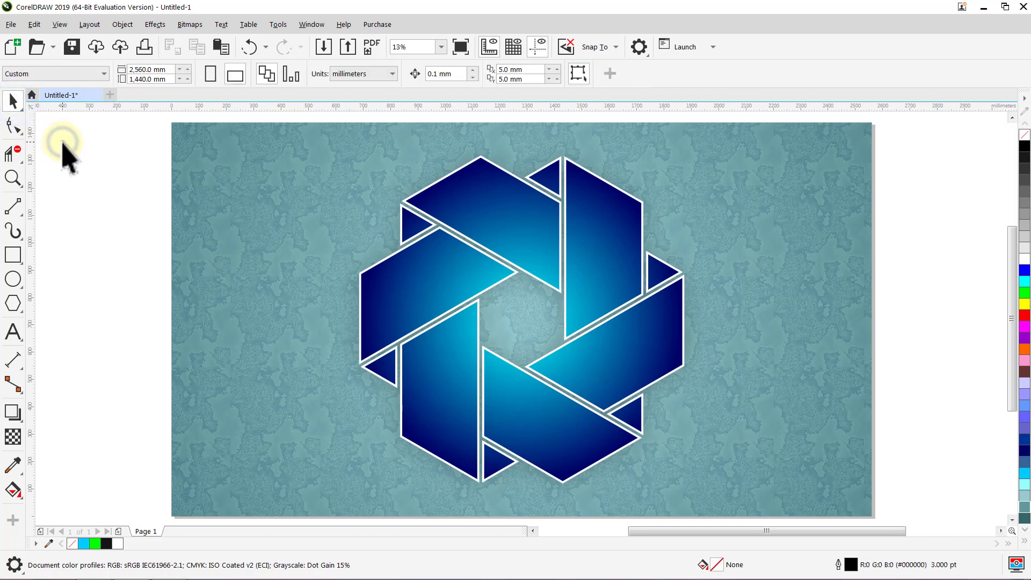
# PowerClip the logo together with its drop shadow inside the textured background rectangle.
pyautogui.click(381, 268)
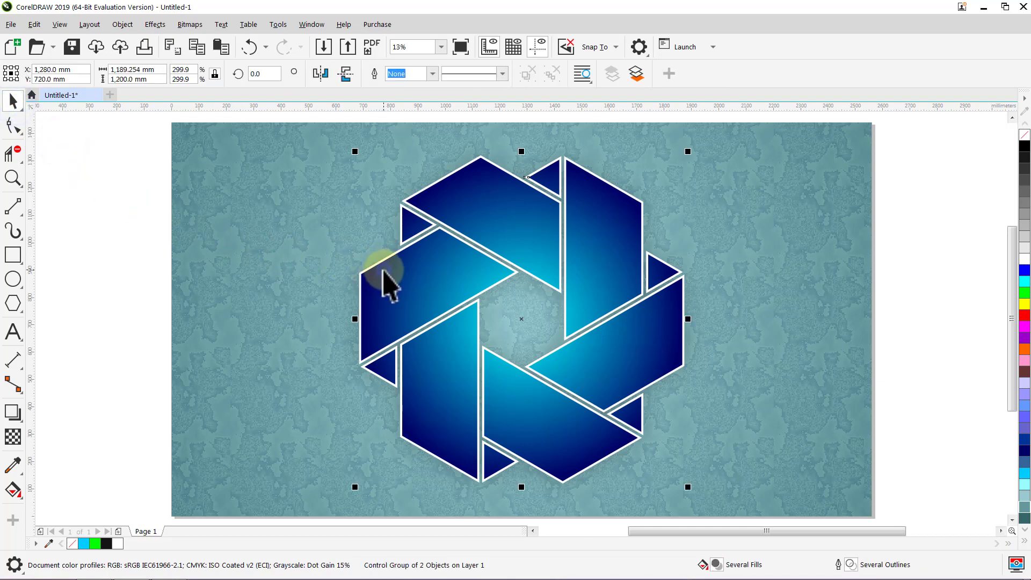
pyautogui.rightClick(383, 270)
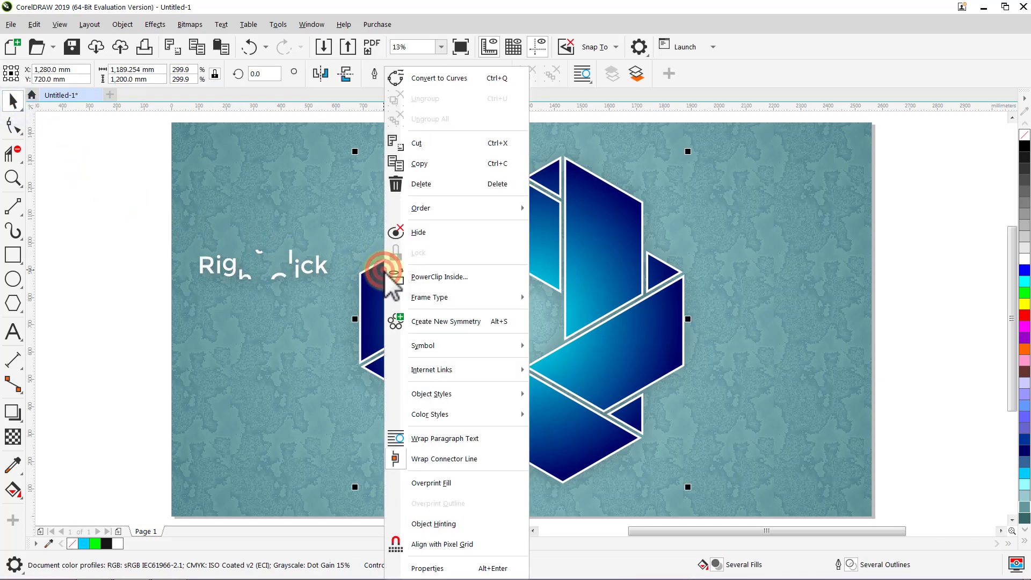
pyautogui.click(442, 278)
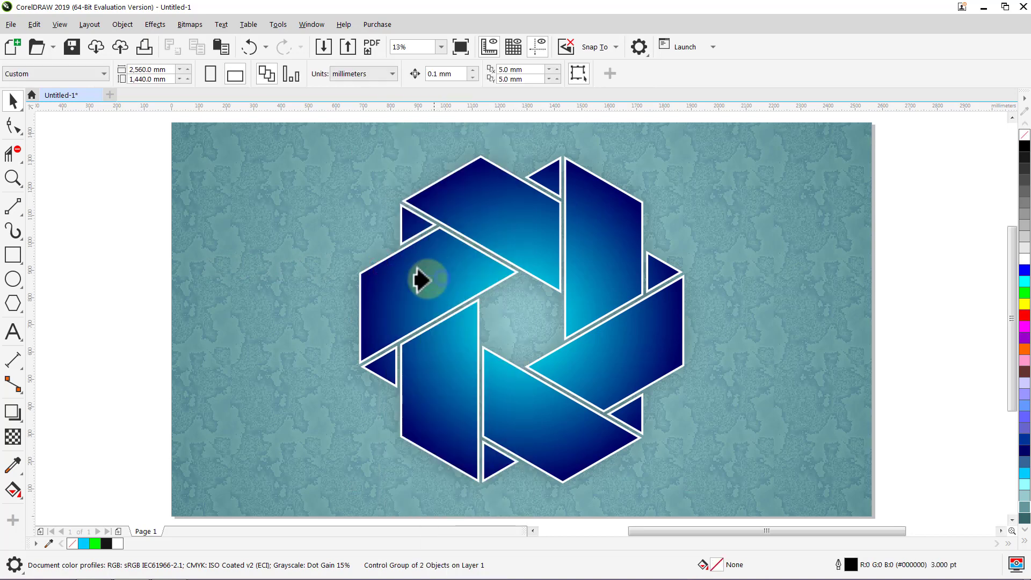
pyautogui.click(232, 302)
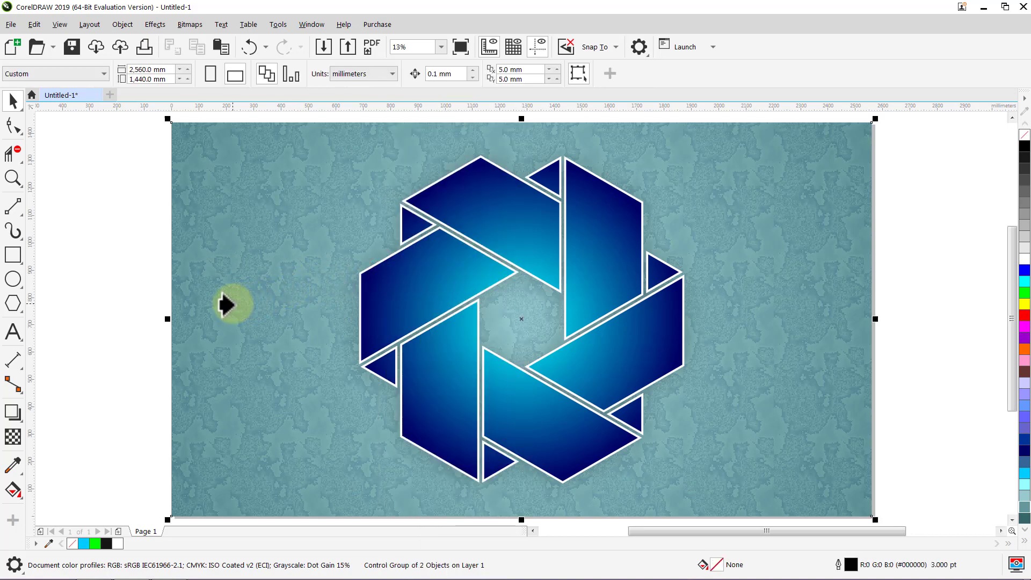
pyautogui.click(55, 188)
# Group all objects on the page, deselect them and preview the finished artwork full screen.
pyautogui.hotkey('ctrl', 'a')
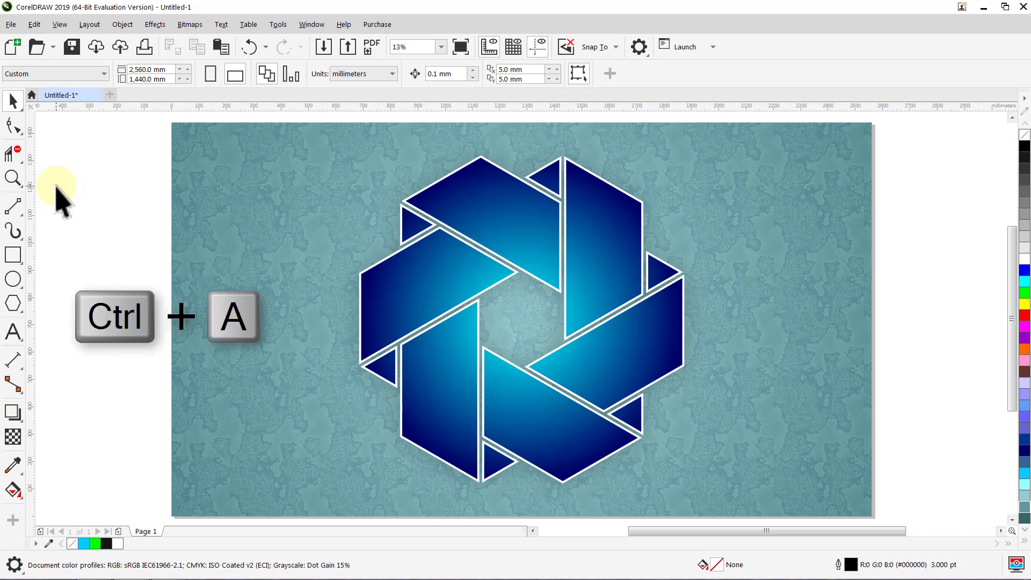
pyautogui.hotkey('ctrl', 'g')
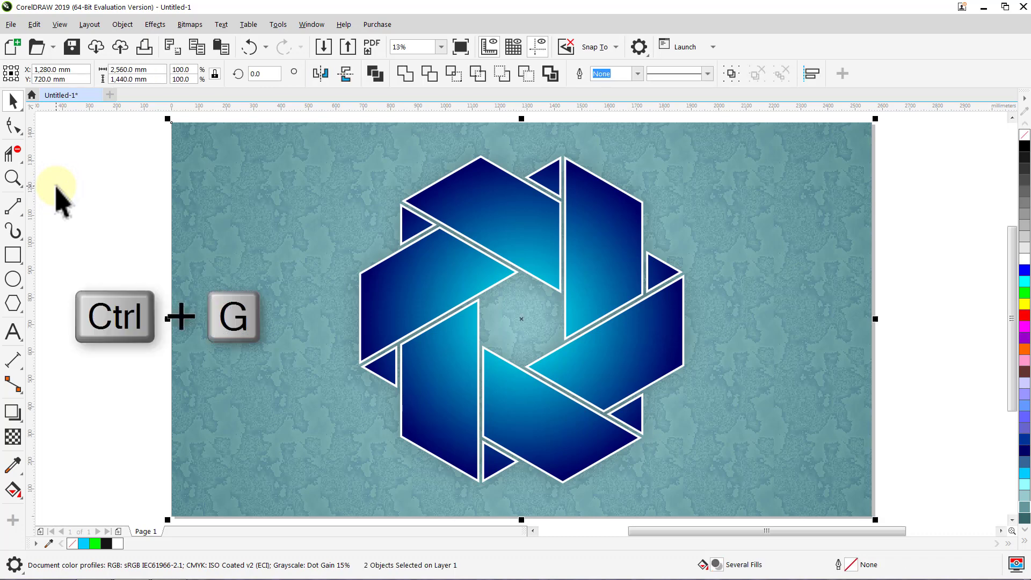
pyautogui.click(56, 188)
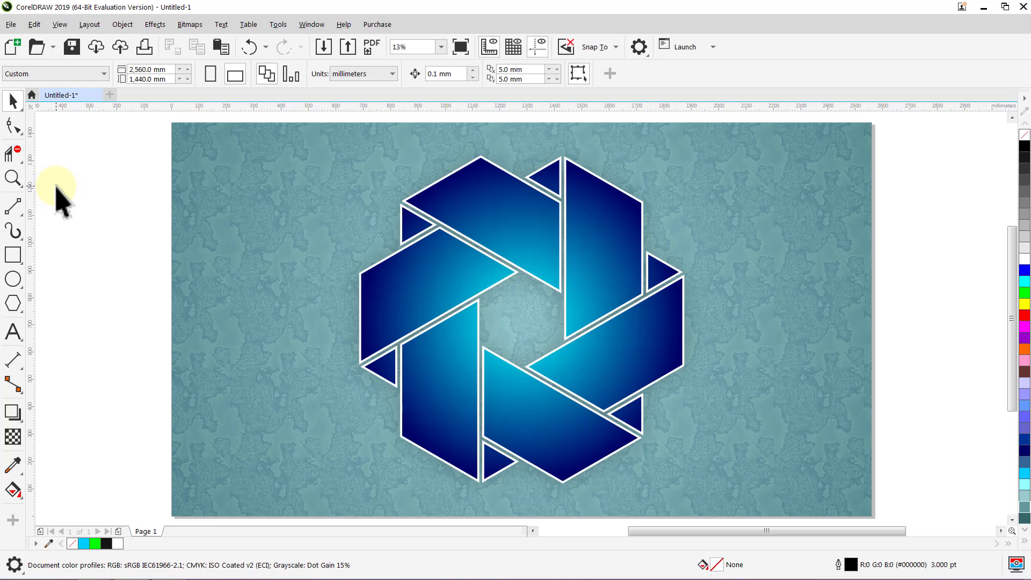
pyautogui.click(460, 46)
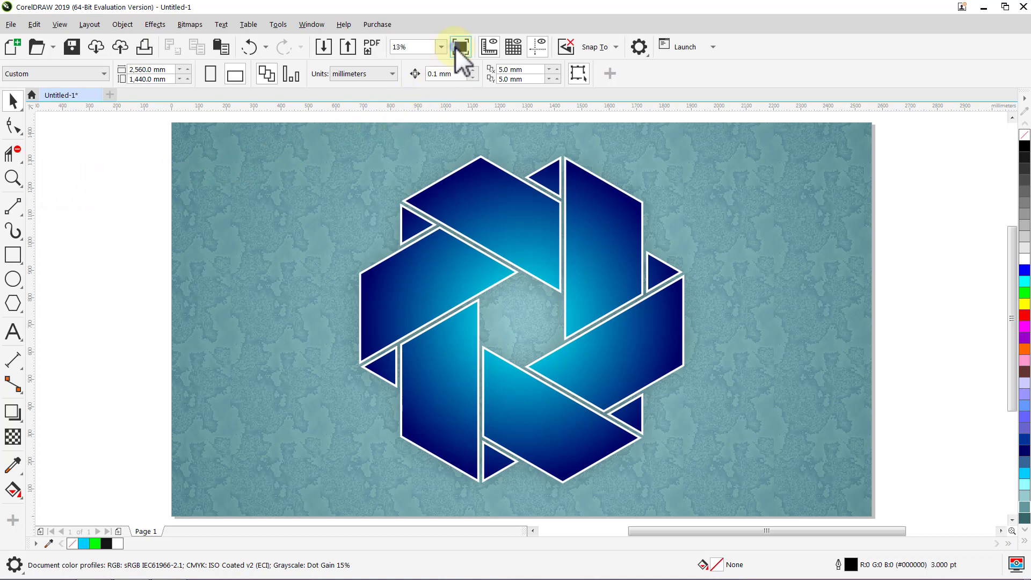